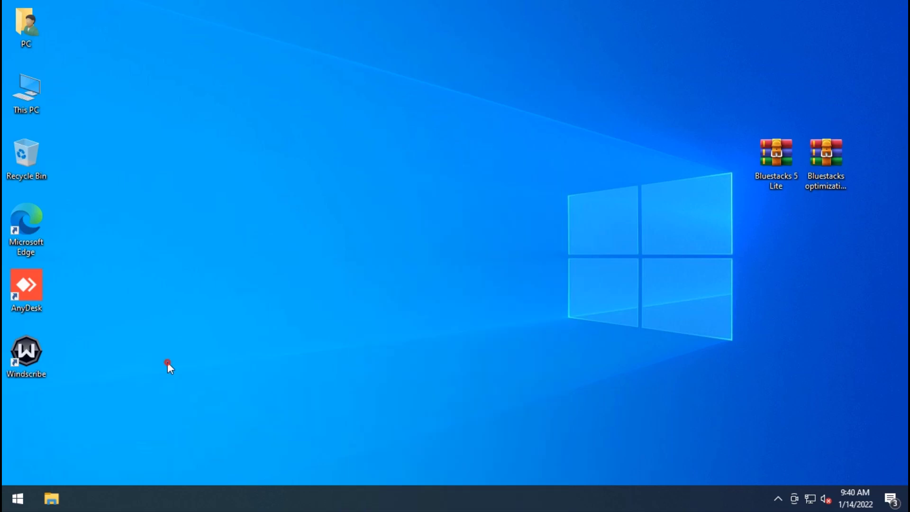
# - Turn off the Windows privacy permission that lets apps run in the background, and close Settings
pyautogui.click(8, 505)
pyautogui.click(16, 432)
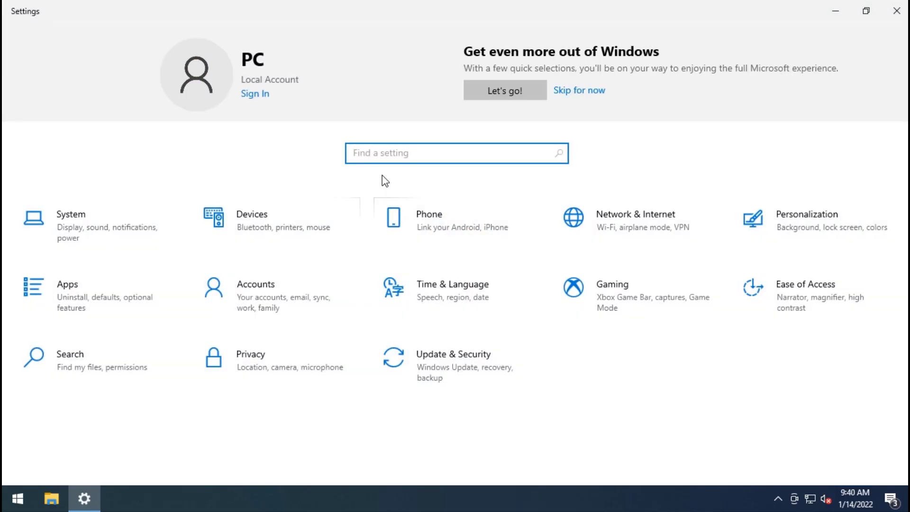
pyautogui.write('back')
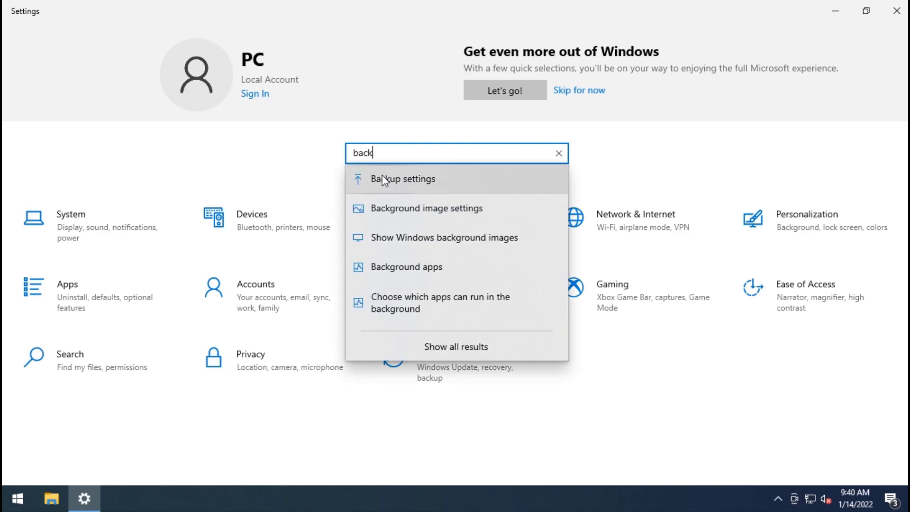
pyautogui.click(444, 239)
pyautogui.click(419, 271)
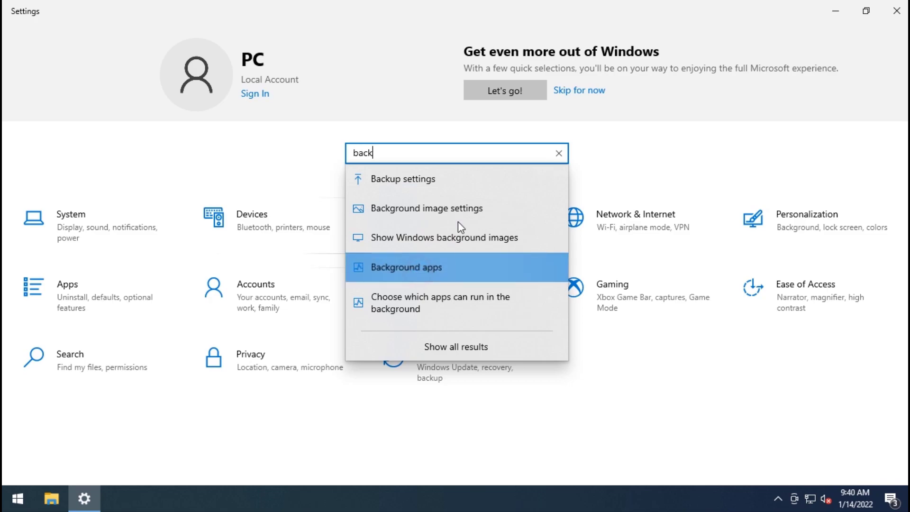
pyautogui.click(232, 129)
pyautogui.scroll(-1, 471, 186)
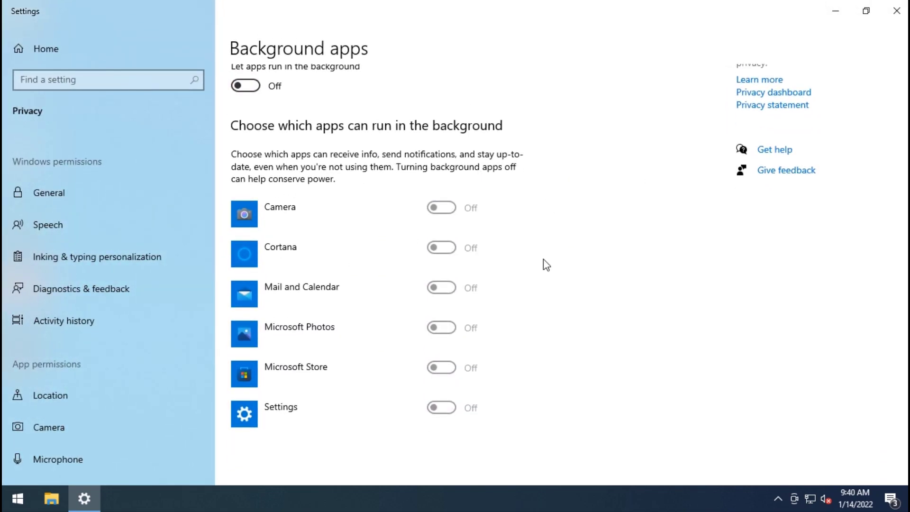
pyautogui.click(896, 10)
pyautogui.rightClick(268, 83)
pyautogui.click(294, 121)
pyautogui.rightClick(291, 83)
pyautogui.click(317, 121)
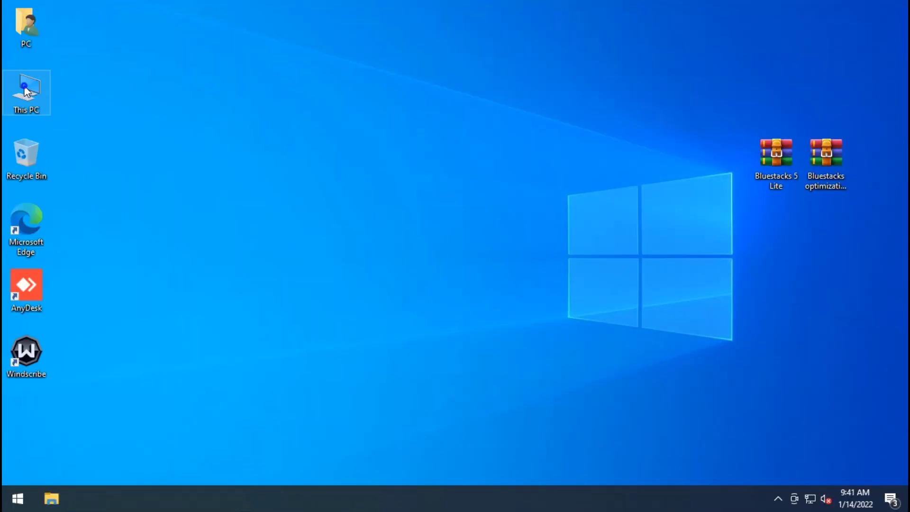
# - Turn on system protection for Local Disk (C:) with a maximum disk usage of 2% (2.23 GB)
pyautogui.rightClick(25, 86)
pyautogui.click(64, 242)
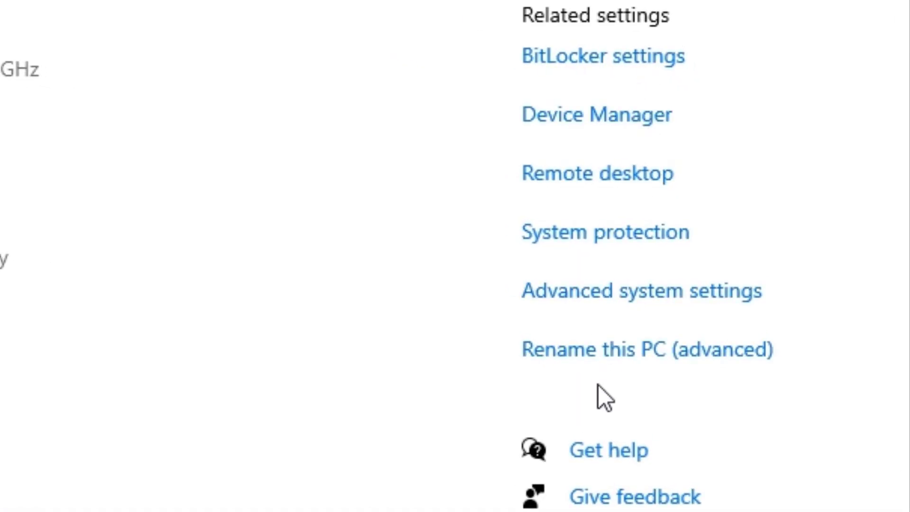
pyautogui.click(591, 237)
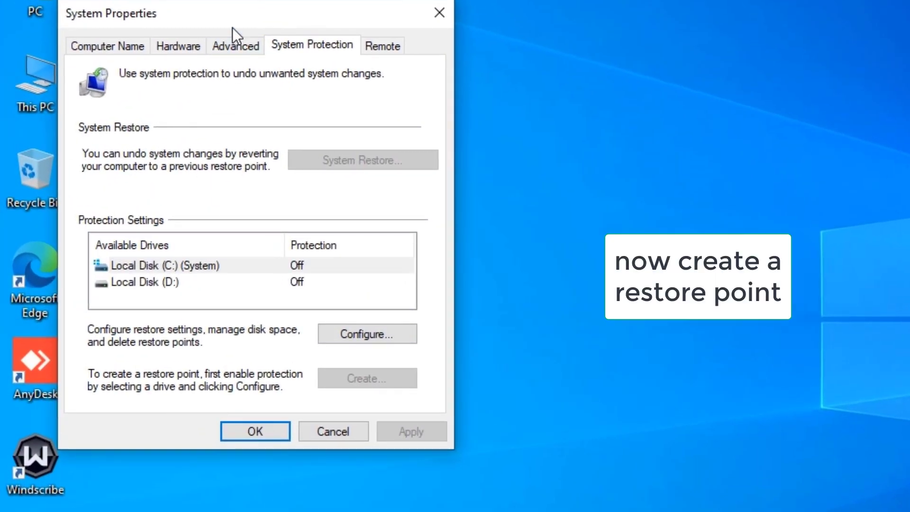
pyautogui.moveTo(232, 28); pyautogui.dragTo(405, 26)
pyautogui.click(521, 334)
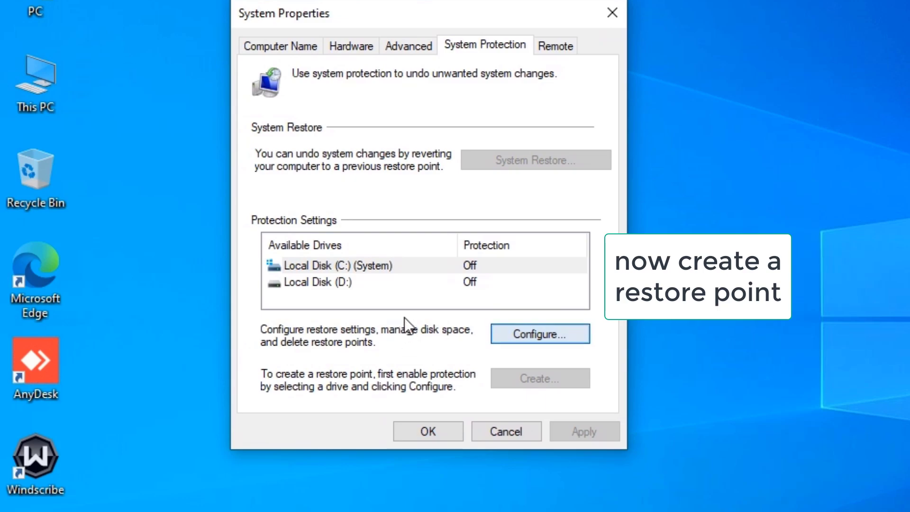
pyautogui.click(347, 267)
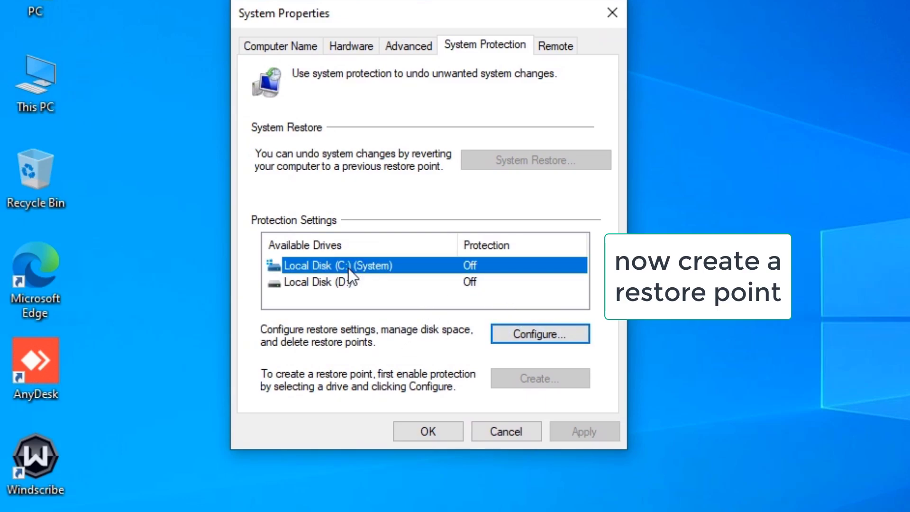
pyautogui.click(524, 334)
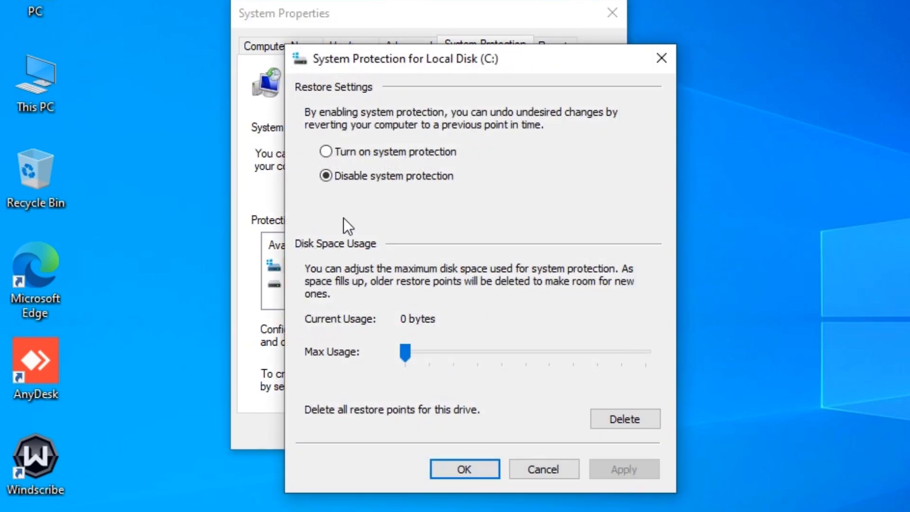
pyautogui.click(336, 151)
pyautogui.moveTo(403, 348)
pyautogui.mouseDown()
pyautogui.moveTo(427, 350)
pyautogui.moveTo(412, 361)
pyautogui.mouseUp()
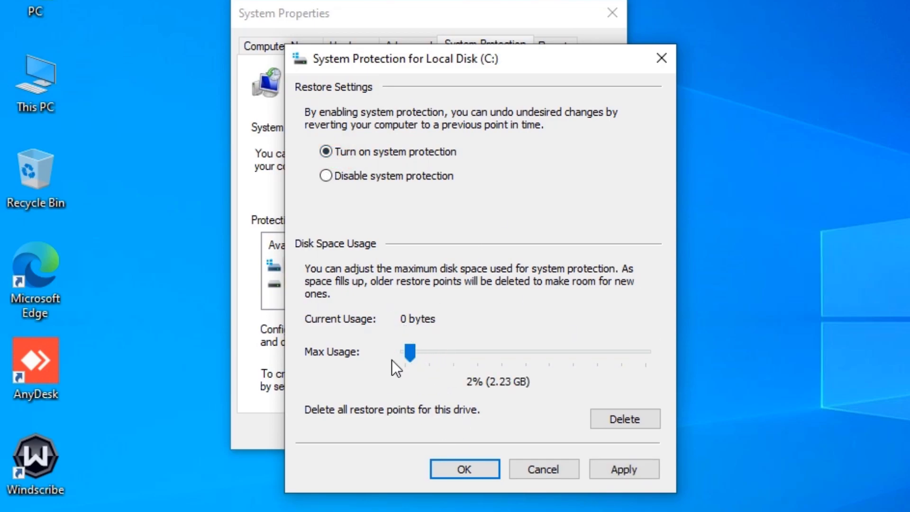
pyautogui.click(619, 471)
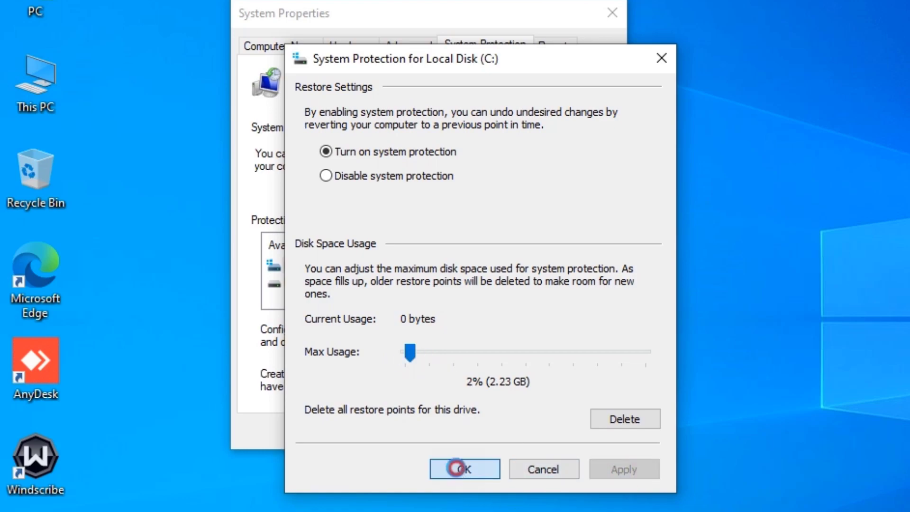
pyautogui.click(457, 469)
# - Create a system restore point with the description "lag fix"
pyautogui.click(502, 378)
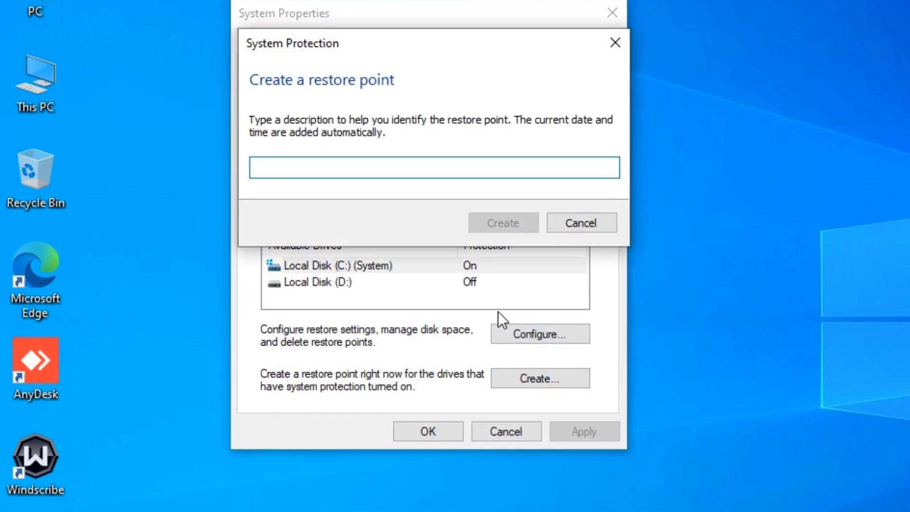
pyautogui.write('lag fix')
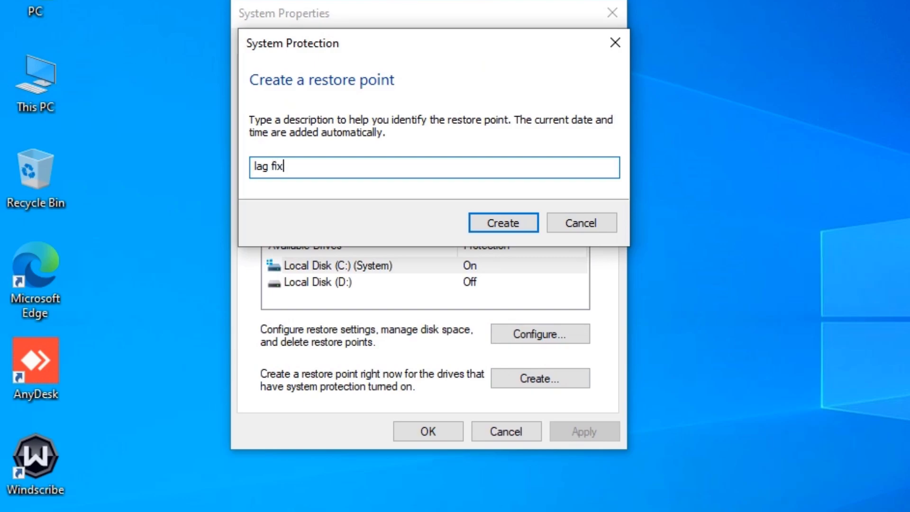
pyautogui.press('Return')
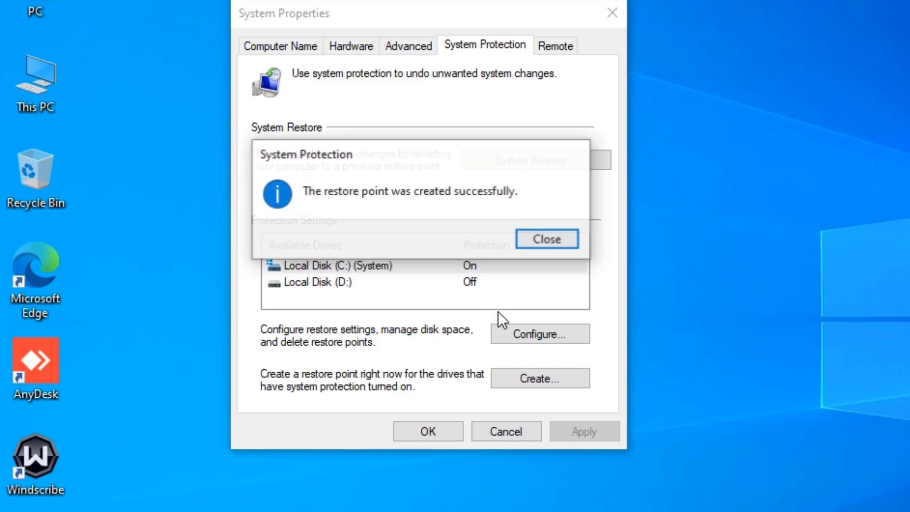
pyautogui.click(531, 241)
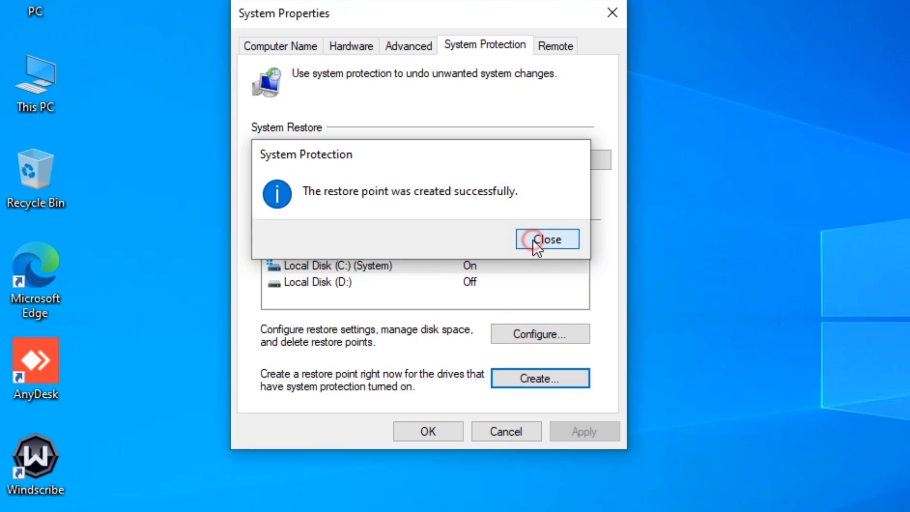
# - Adjust the Windows visual effects for best performance, with only "Show thumbnails instead of icons" enabled
pyautogui.click(409, 45)
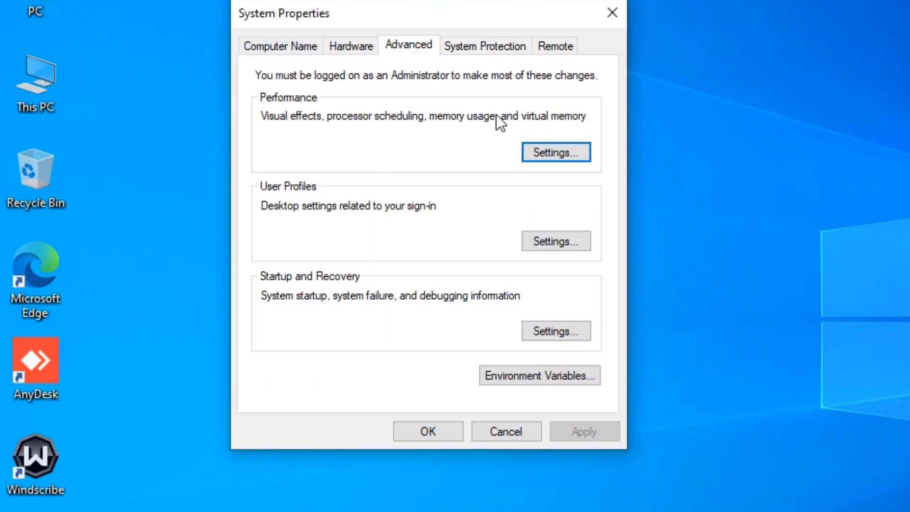
pyautogui.click(559, 152)
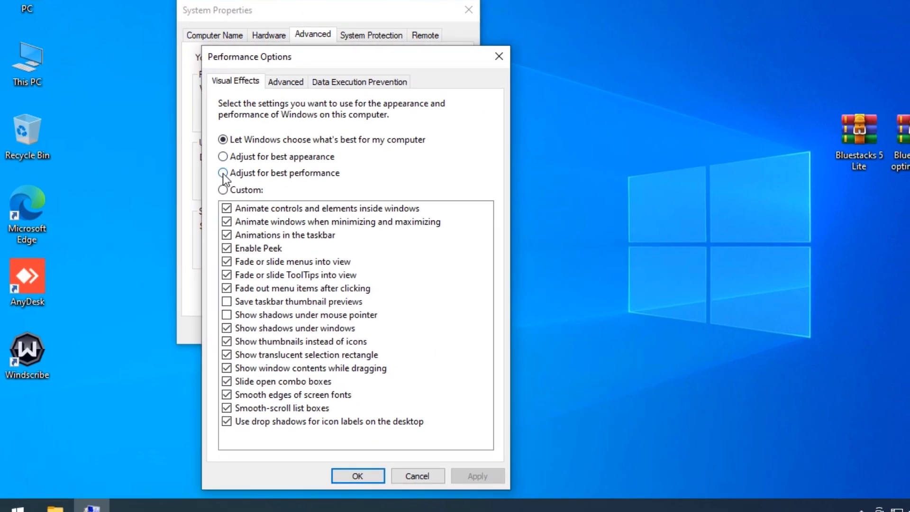
pyautogui.click(223, 173)
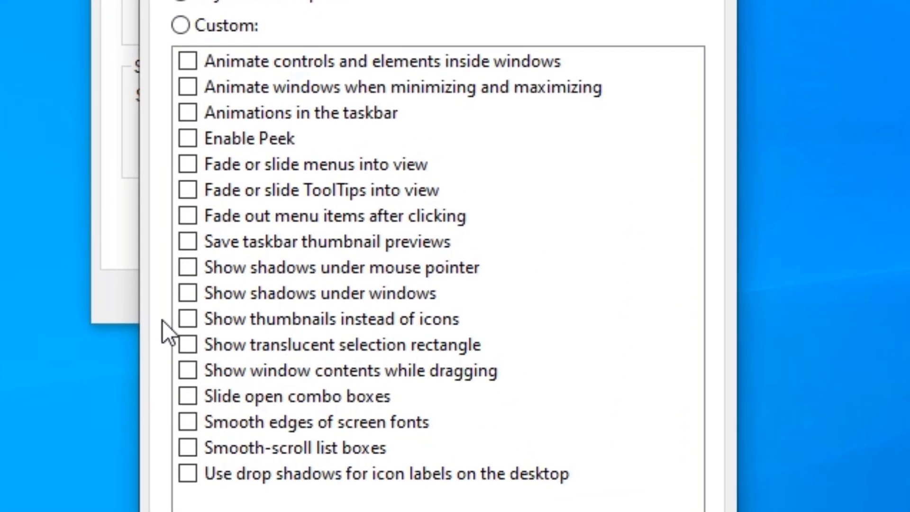
pyautogui.click(216, 335)
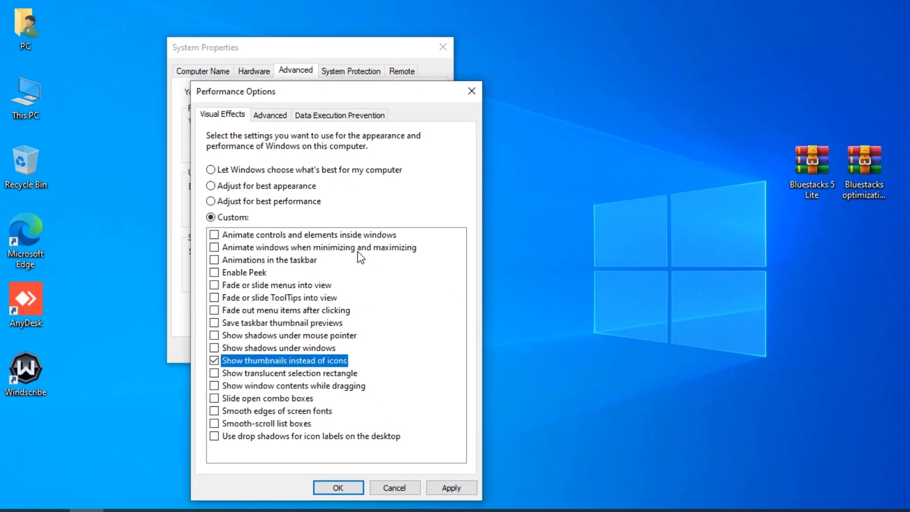
pyautogui.click(449, 487)
pyautogui.click(355, 488)
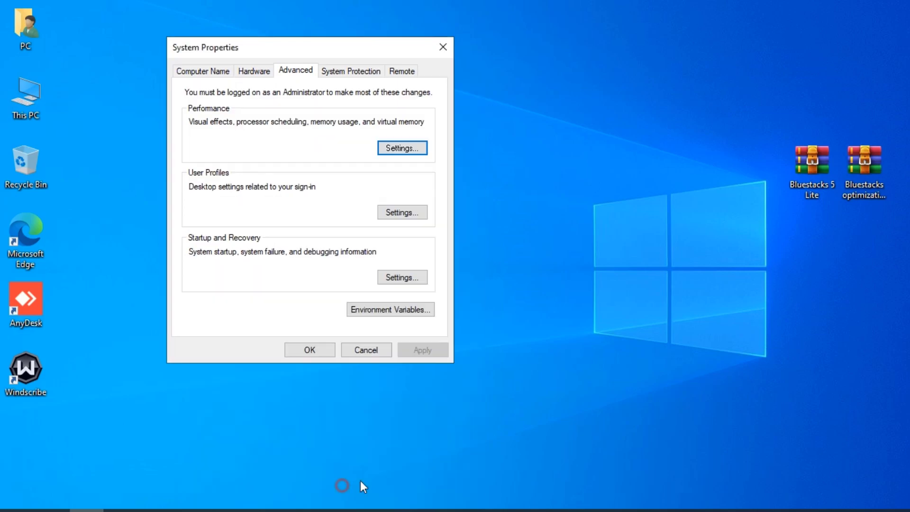
# - Open the virtual memory settings and disable automatic paging file management for all drives
pyautogui.click(402, 148)
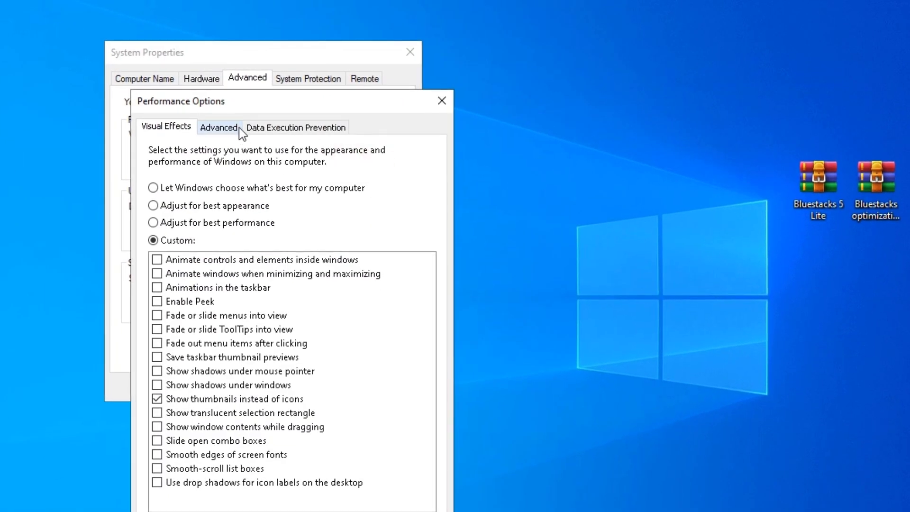
pyautogui.click(282, 114)
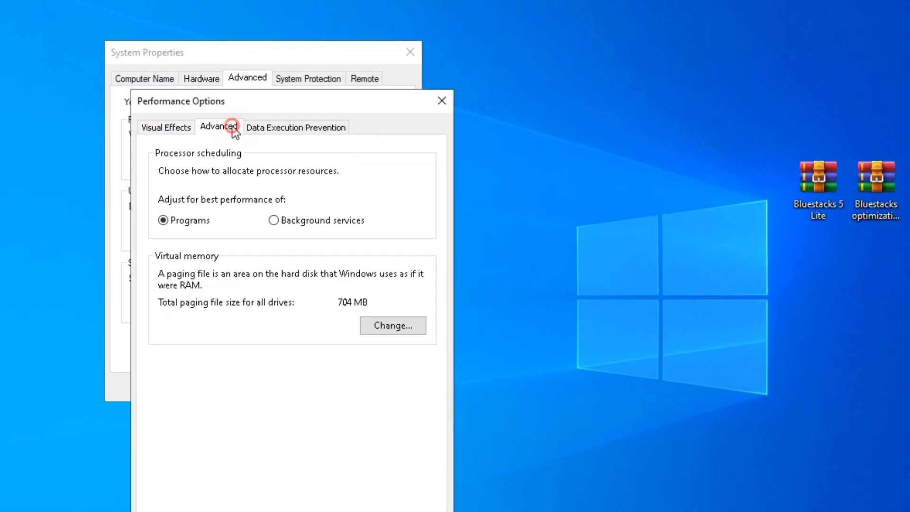
pyautogui.click(386, 324)
pyautogui.click(168, 171)
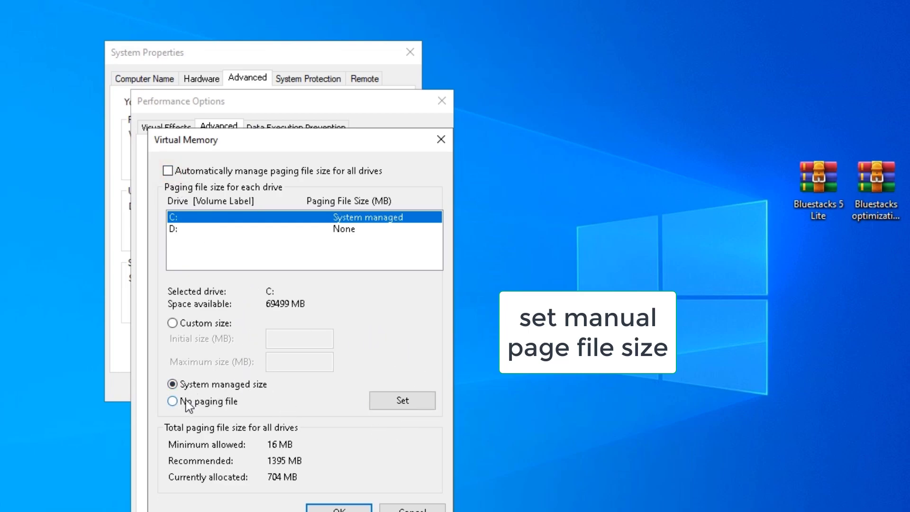
# - Set a custom paging file for drive C: with initial and maximum sizes of 8192 MB, and apply the performance options
pyautogui.click(172, 323)
pyautogui.click(298, 334)
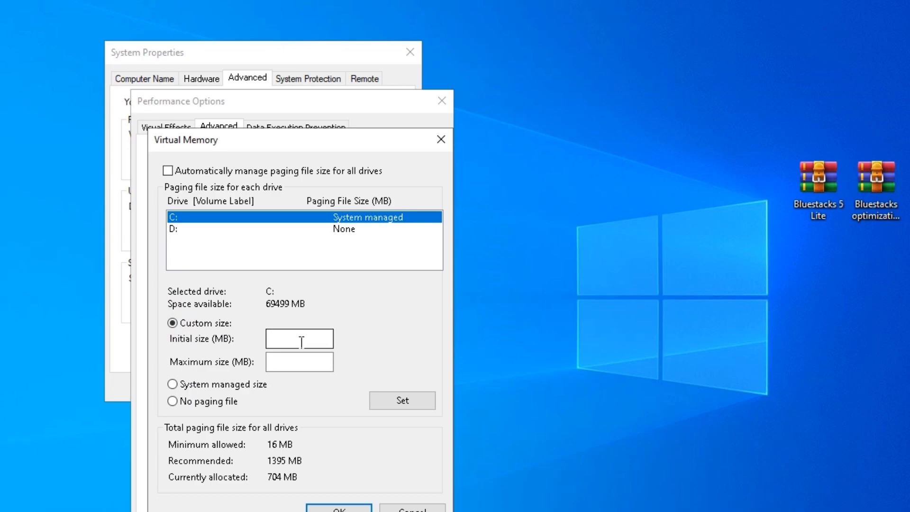
pyautogui.write('819')
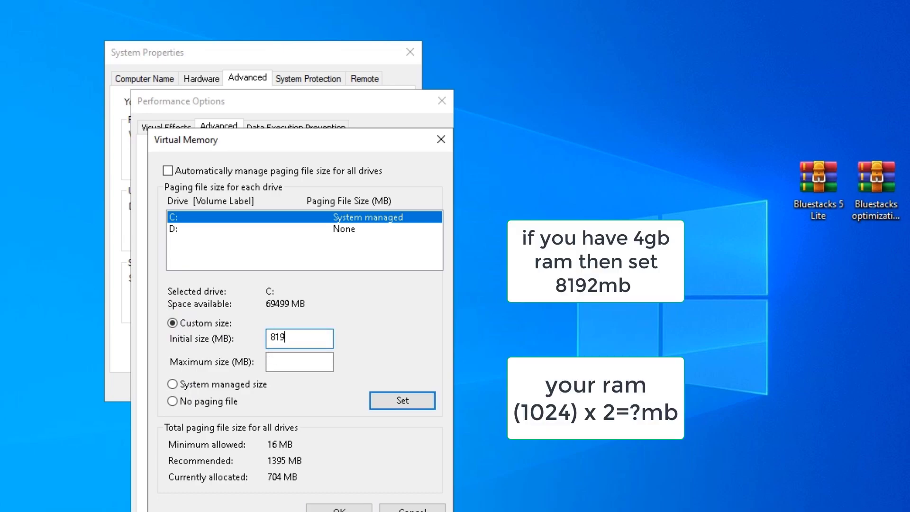
pyautogui.click(286, 363)
pyautogui.write('8192')
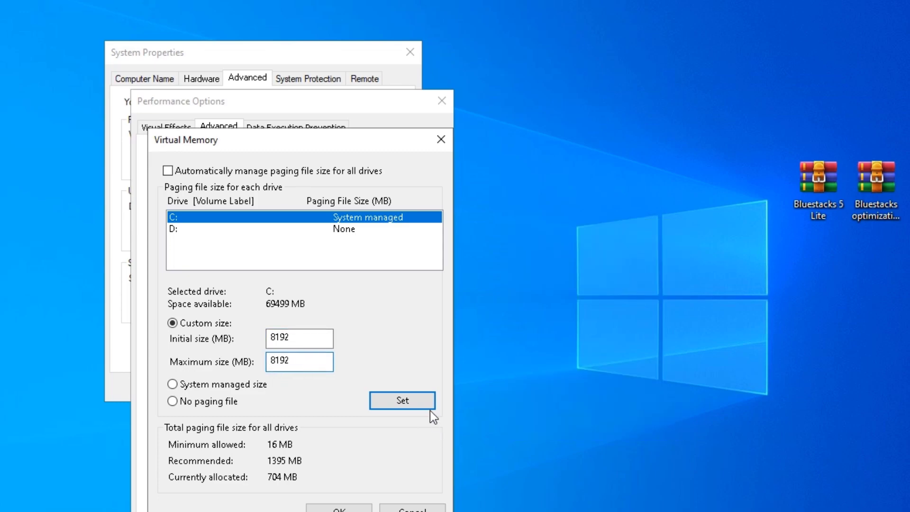
pyautogui.click(407, 400)
pyautogui.click(345, 511)
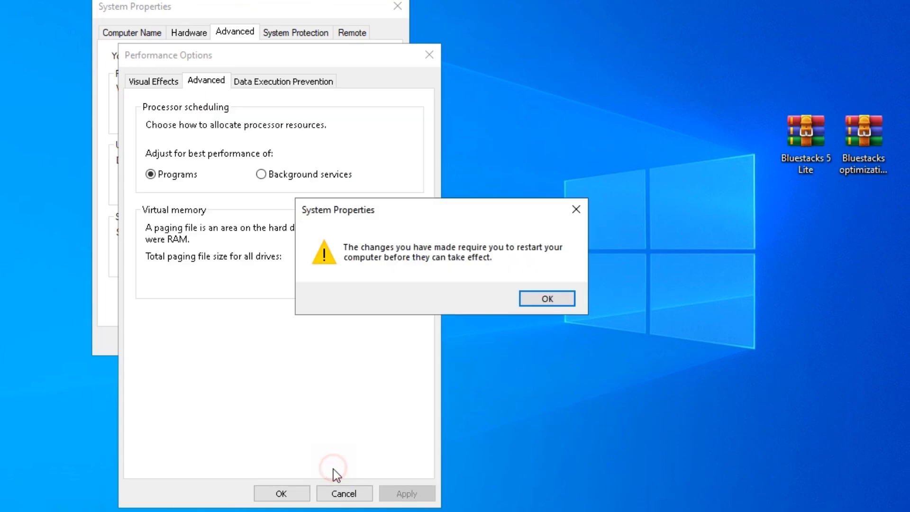
pyautogui.click(552, 299)
pyautogui.click(406, 493)
pyautogui.click(289, 492)
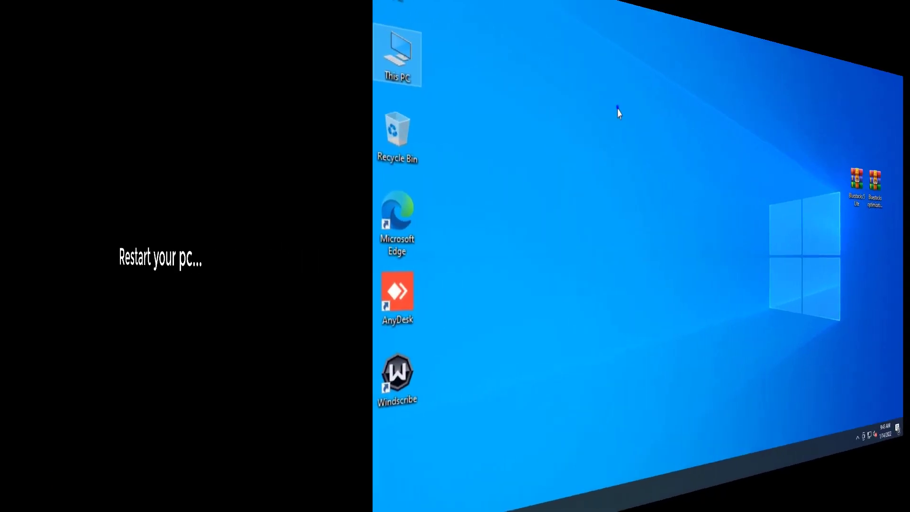
pyautogui.rightClick(299, 112)
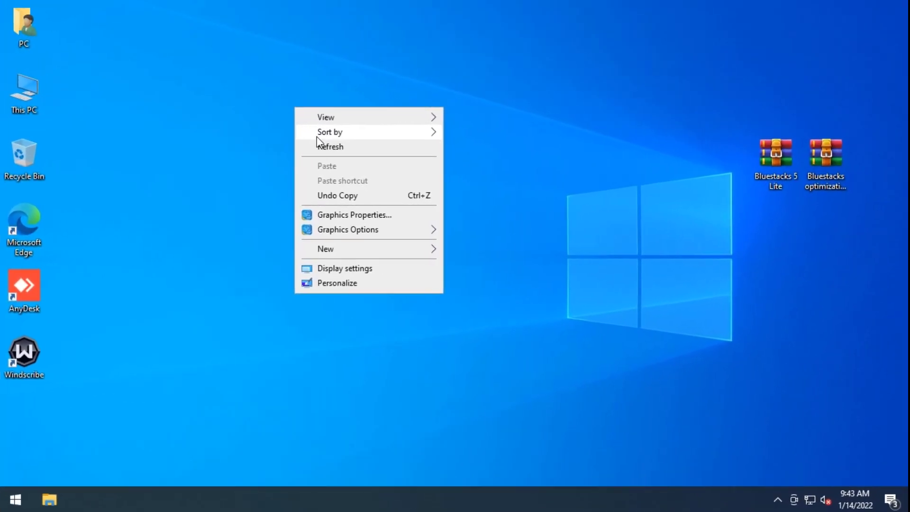
pyautogui.click(318, 145)
pyautogui.moveTo(874, 126); pyautogui.dragTo(309, 499)
pyautogui.moveTo(908, 101); pyautogui.dragTo(207, 503)
# - Extract the Bluestacks 5 Lite and Bluestacks optimization archives together directly onto the desktop
pyautogui.moveTo(877, 457); pyautogui.dragTo(610, 248)
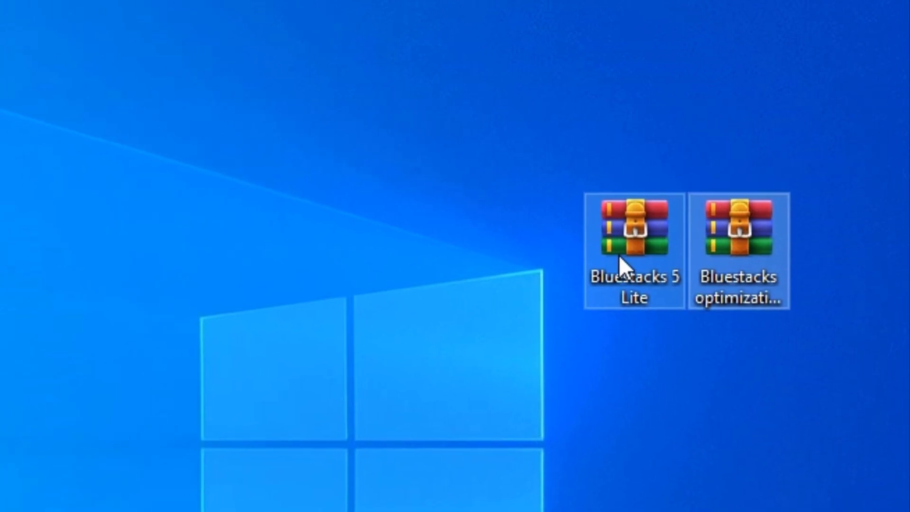
pyautogui.rightClick(618, 254)
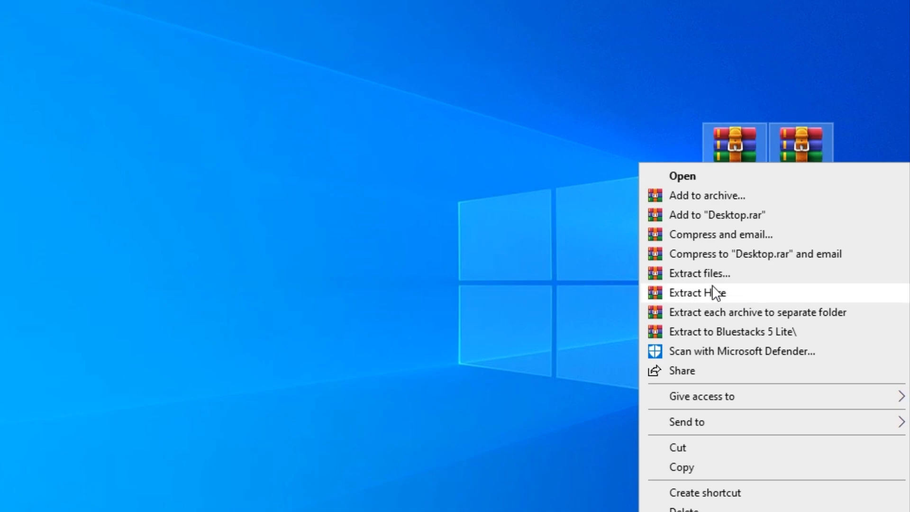
pyautogui.click(706, 294)
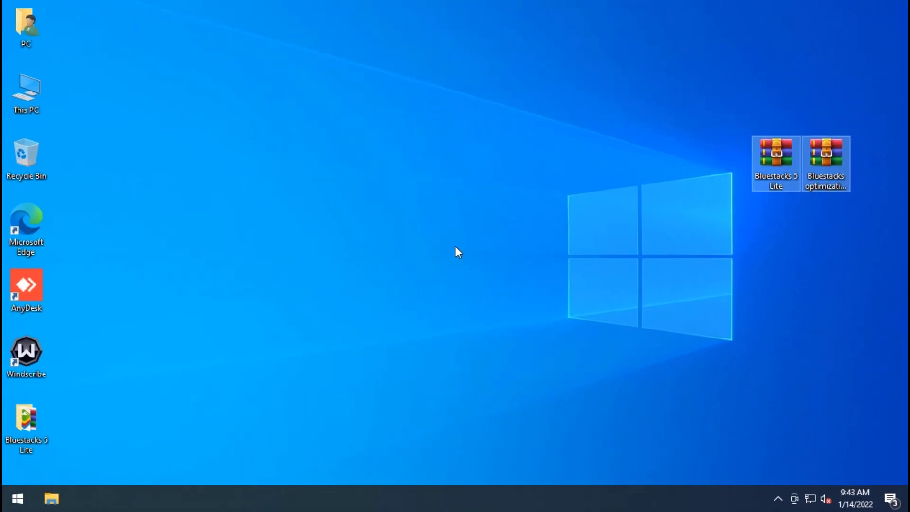
# - Move the extracted Bluestacks 5 Lite and Bluestacks optimization by NGT folders to the middle of the desktop
pyautogui.moveTo(14, 424); pyautogui.dragTo(399, 218)
pyautogui.moveTo(76, 26); pyautogui.dragTo(530, 249)
pyautogui.click(483, 299)
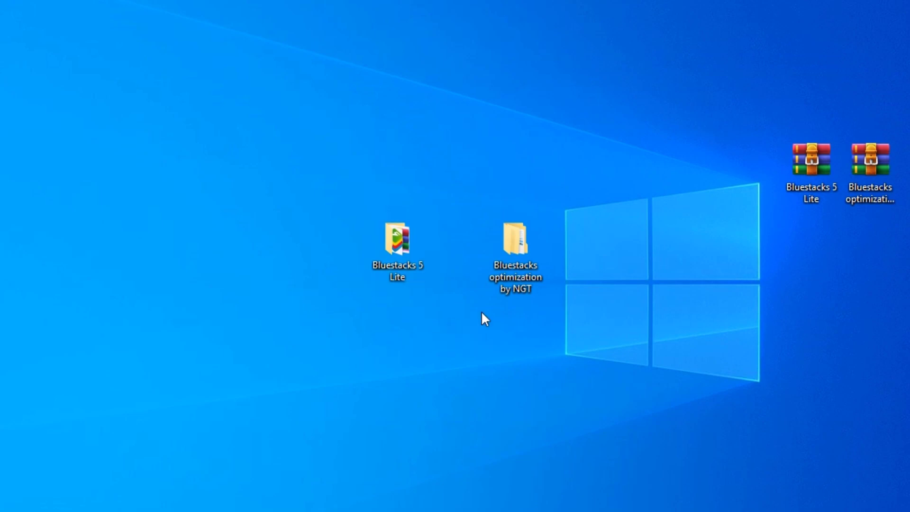
# - Open the CMD Optimization folder inside the nested Bluestacks optimization by NGT folder
pyautogui.doubleClick(515, 244)
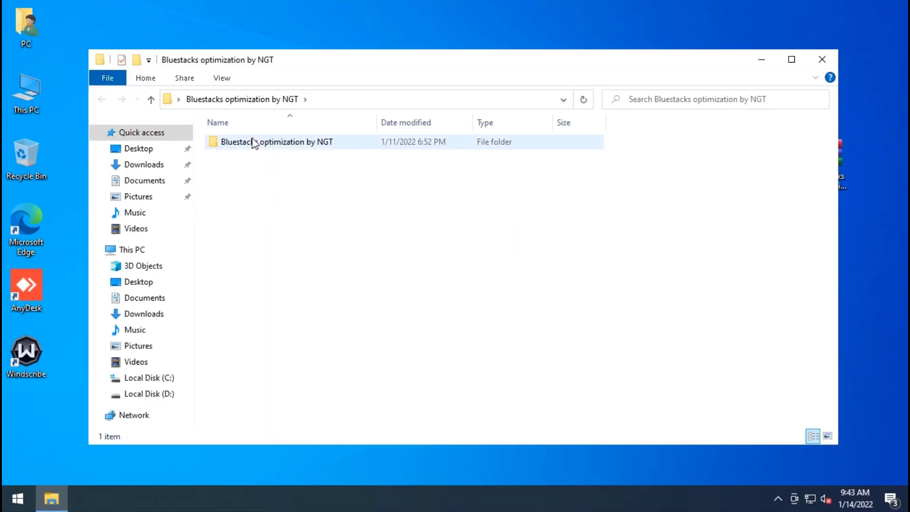
pyautogui.doubleClick(254, 142)
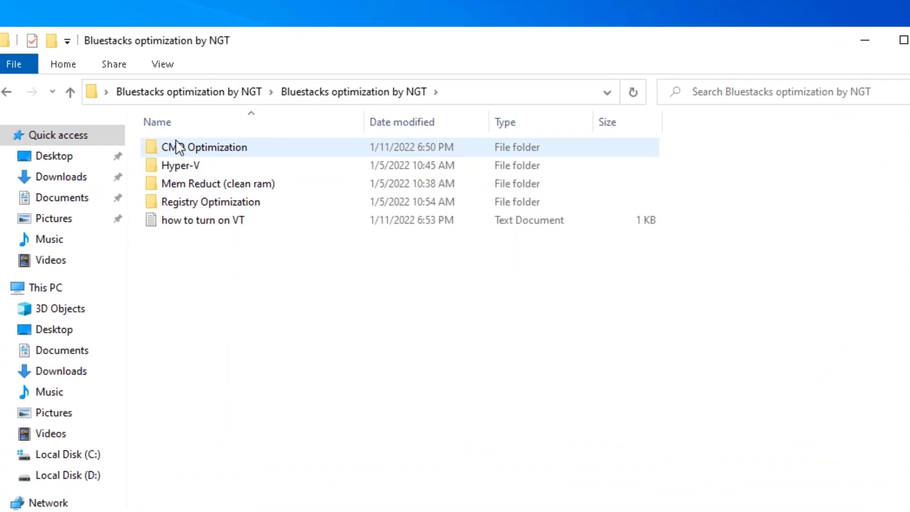
pyautogui.doubleClick(208, 147)
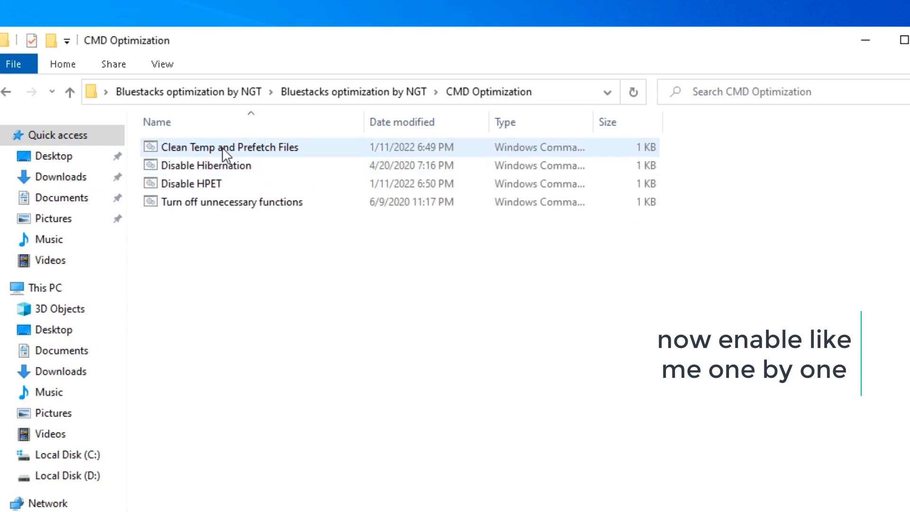
pyautogui.click(219, 148)
pyautogui.doubleClick(220, 148)
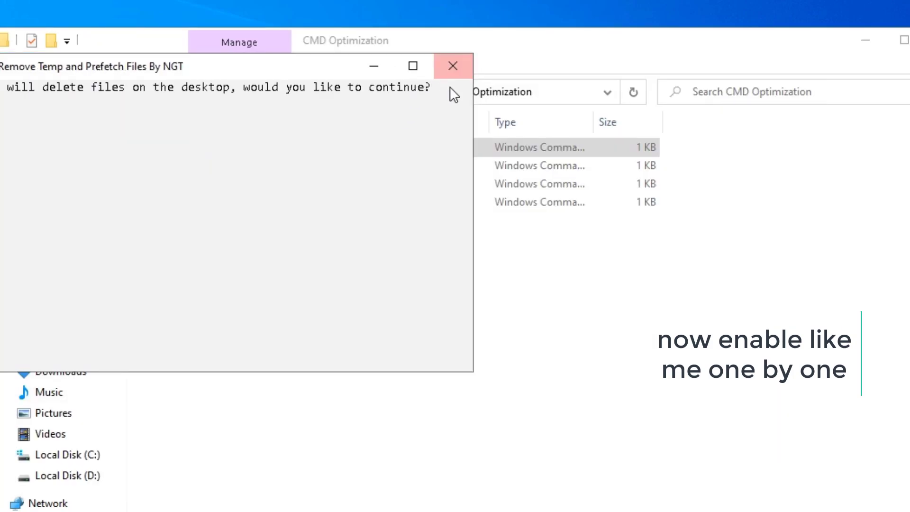
pyautogui.click(452, 67)
# - Run the Clean Temp and Prefetch Files script as administrator and answer yes to the deletion prompt
pyautogui.rightClick(228, 138)
pyautogui.click(188, 149)
pyautogui.rightClick(189, 151)
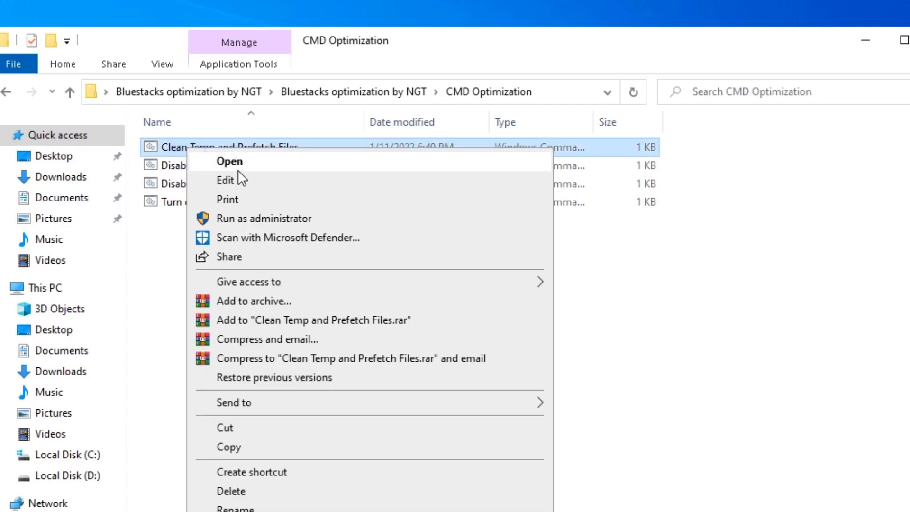
pyautogui.click(252, 219)
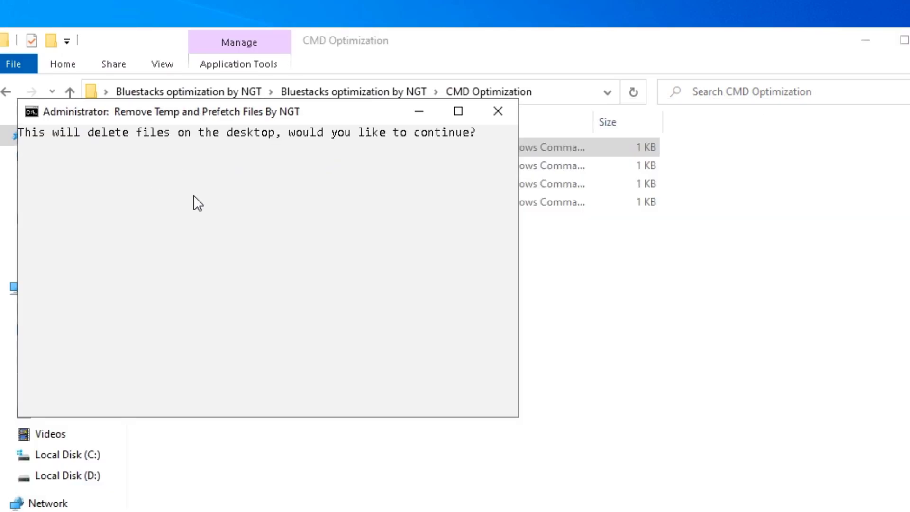
pyautogui.write('yes')
pyautogui.press('Return')
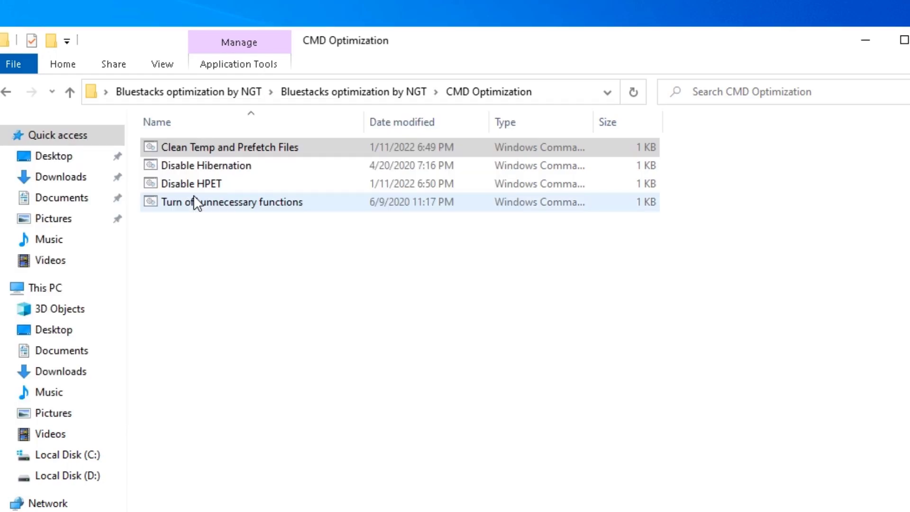
# - Run the Disable Hibernation and Disable HPET scripts as administrator, dismissing each console when it finishes
pyautogui.rightClick(175, 166)
pyautogui.click(224, 240)
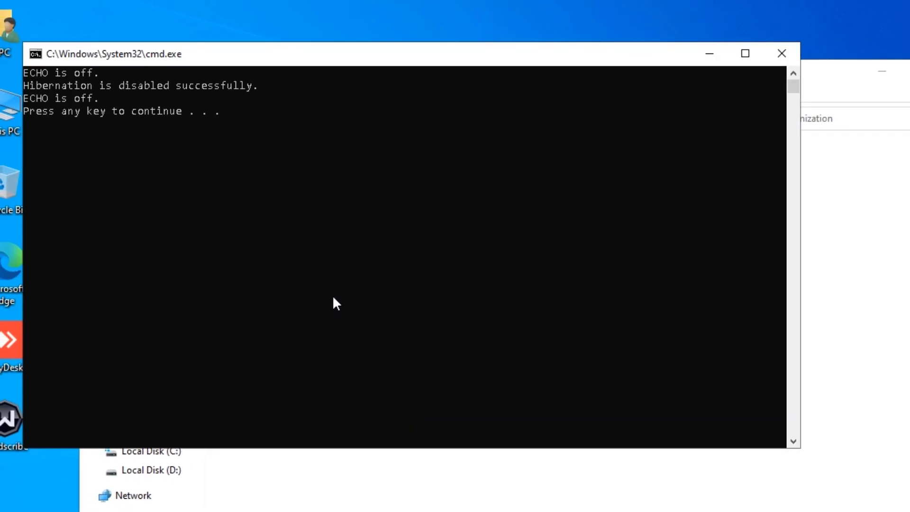
pyautogui.press('Return')
pyautogui.click(261, 204)
pyautogui.rightClick(261, 204)
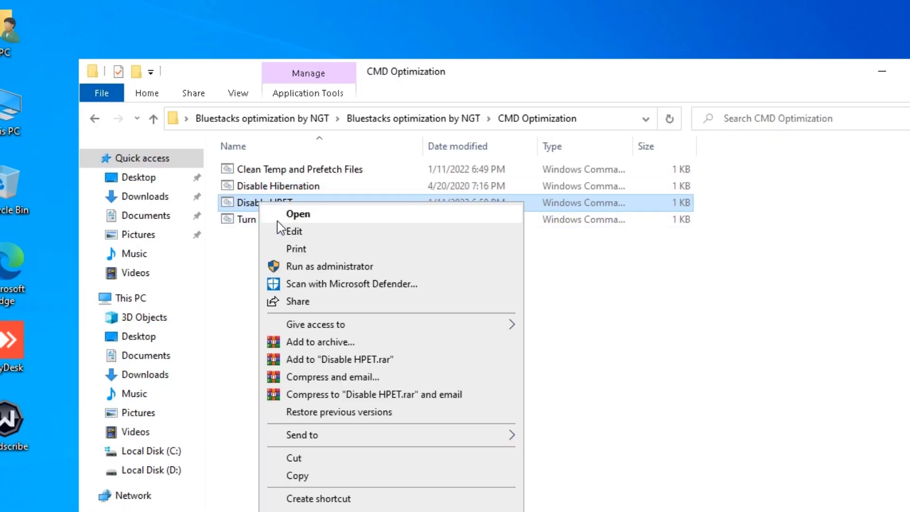
pyautogui.click(294, 269)
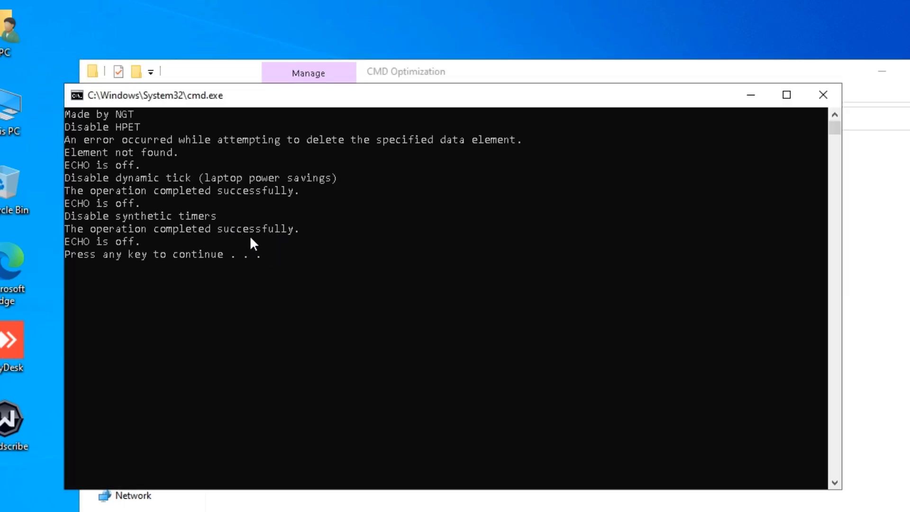
pyautogui.press('Return')
# - Run the Turn off unnecessary functions script as administrator and dismiss its console
pyautogui.rightClick(258, 219)
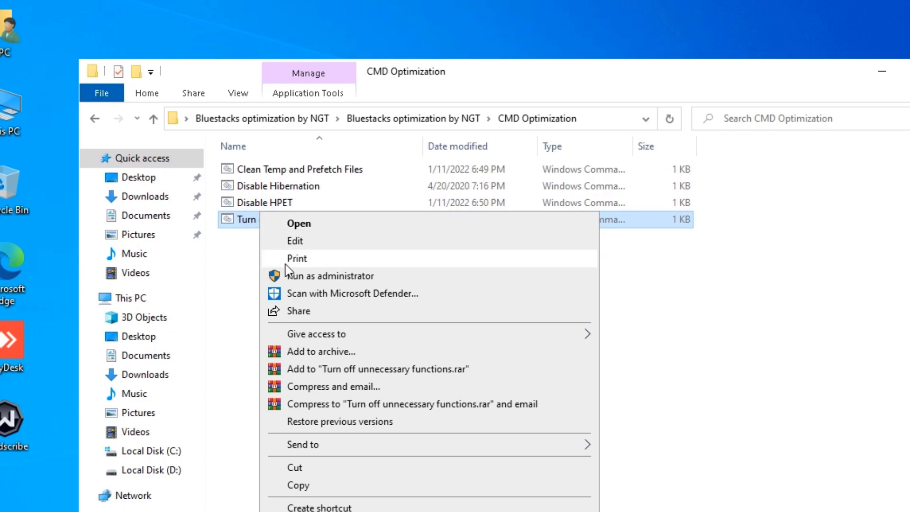
pyautogui.click(289, 276)
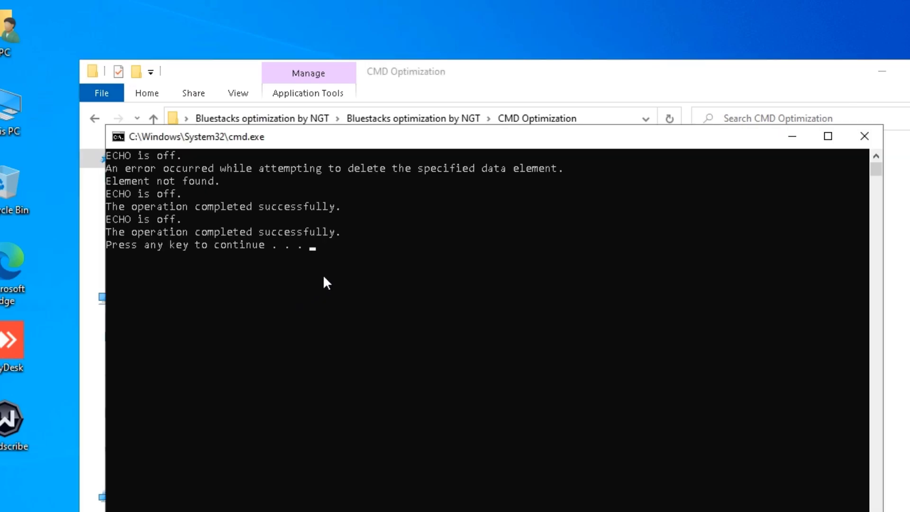
pyautogui.press('Return')
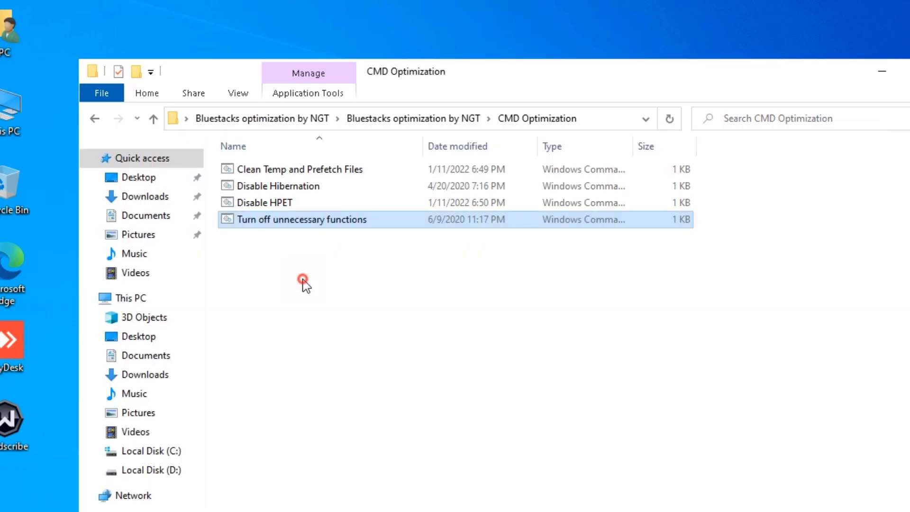
# - Open the Hyper-V folder of the optimization package and run the Turn Off HyperV batch file as administrator
pyautogui.hotkey('alt', 'Up')
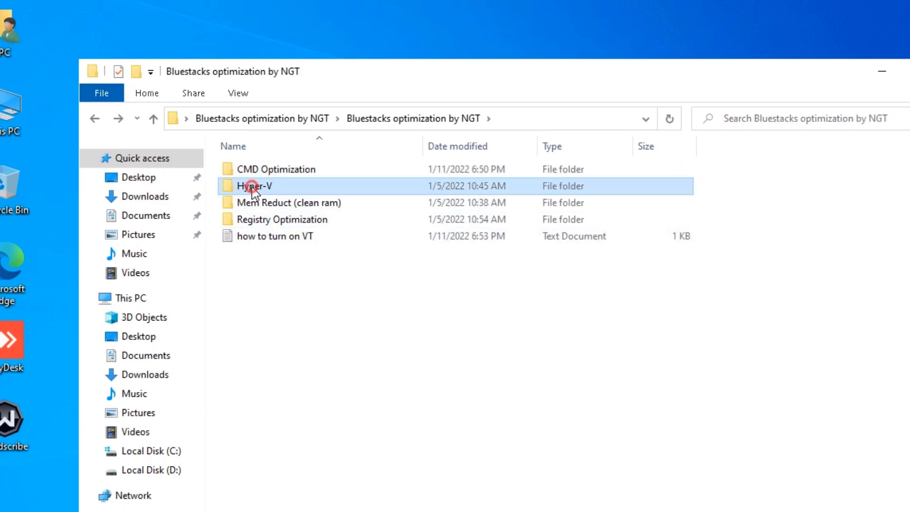
pyautogui.doubleClick(252, 186)
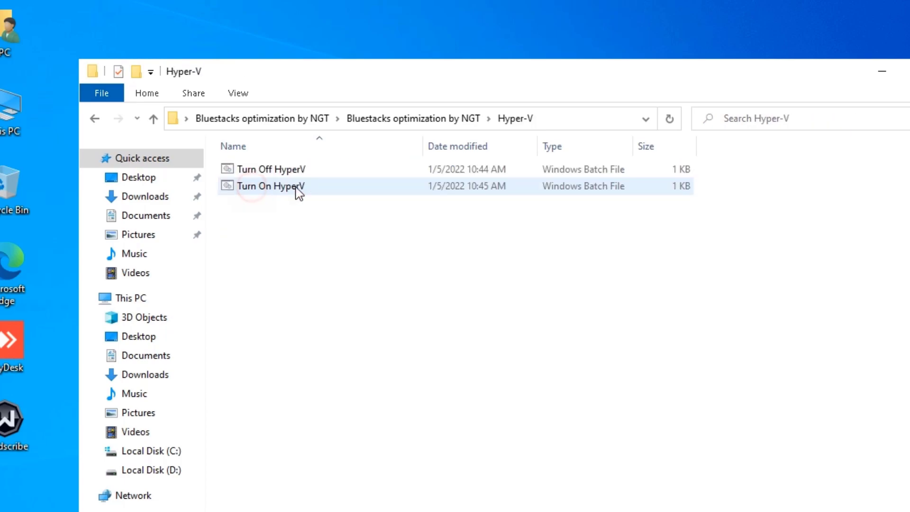
pyautogui.rightClick(260, 170)
pyautogui.click(326, 235)
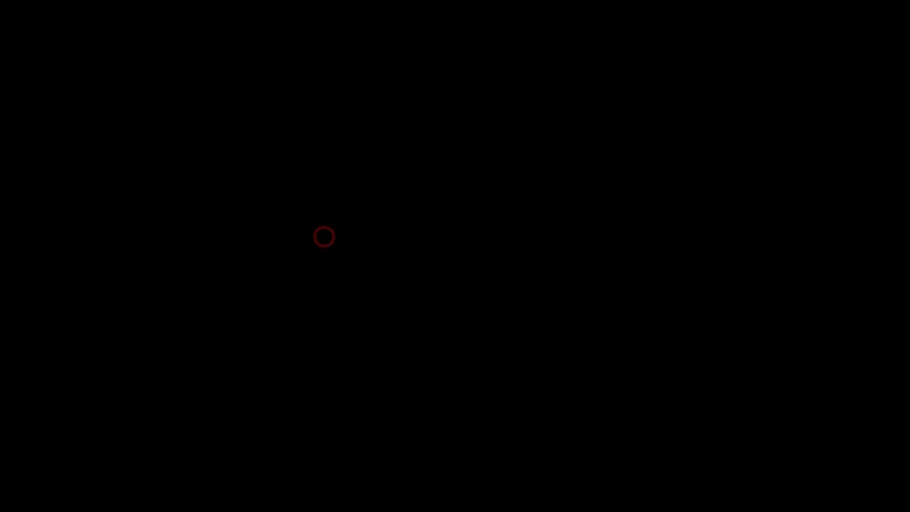
pyautogui.click(434, 384)
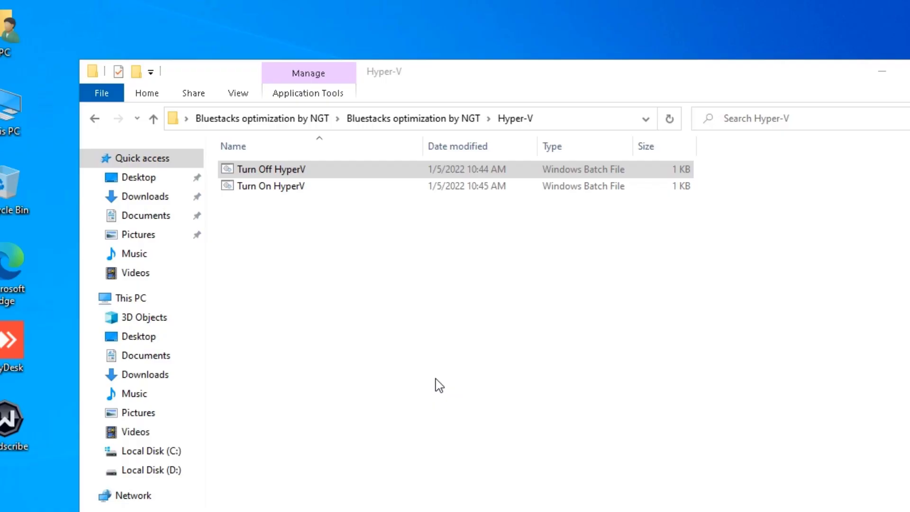
pyautogui.click(371, 284)
pyautogui.click(274, 189)
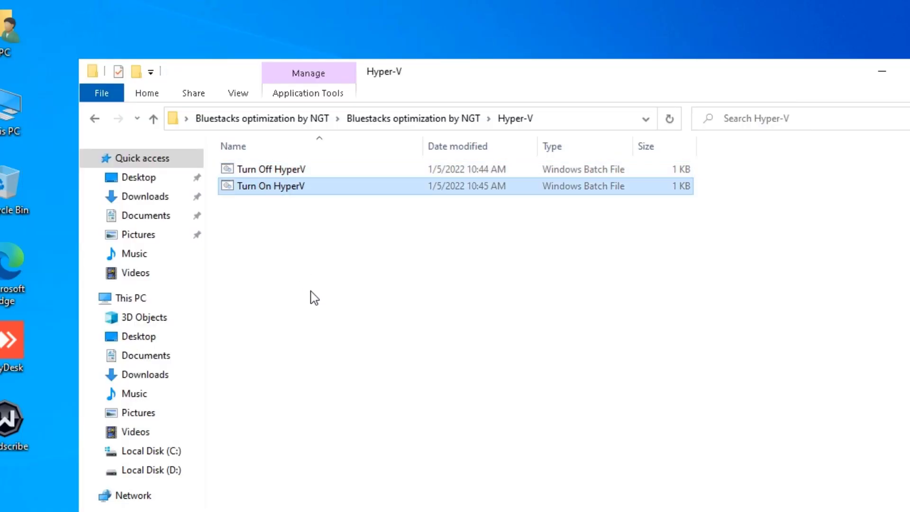
# - Open the Mem Reduct (clean ram) folder and launch the memreduct-3.3.5-setup installer as administrator
pyautogui.hotkey('alt', 'Left')
pyautogui.doubleClick(285, 201)
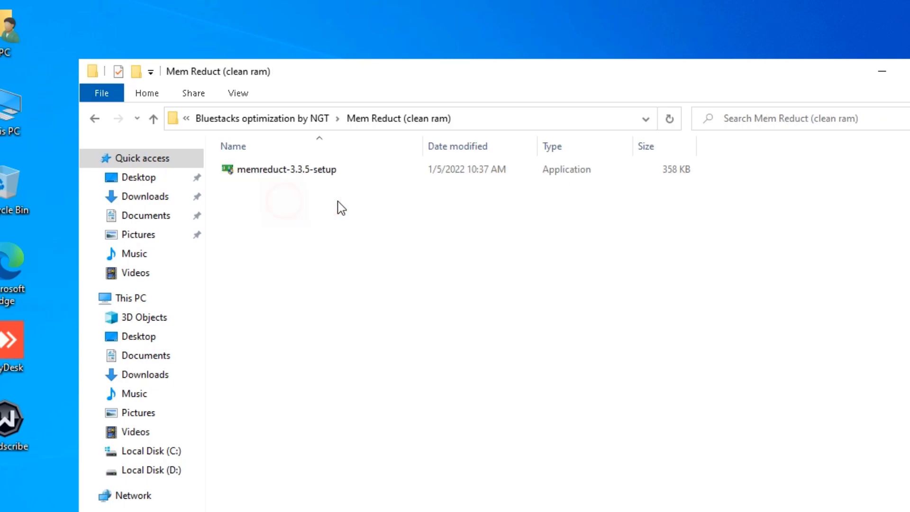
pyautogui.click(263, 172)
pyautogui.rightClick(264, 173)
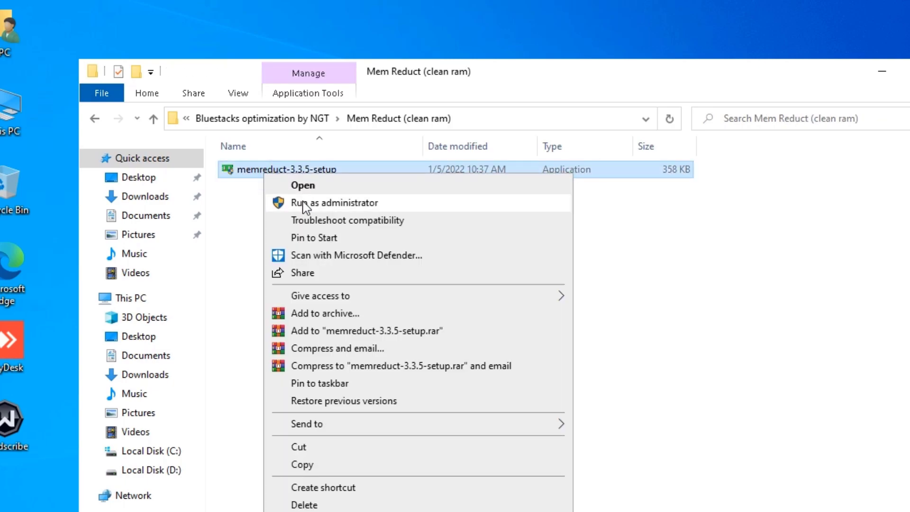
pyautogui.click(303, 202)
pyautogui.click(429, 399)
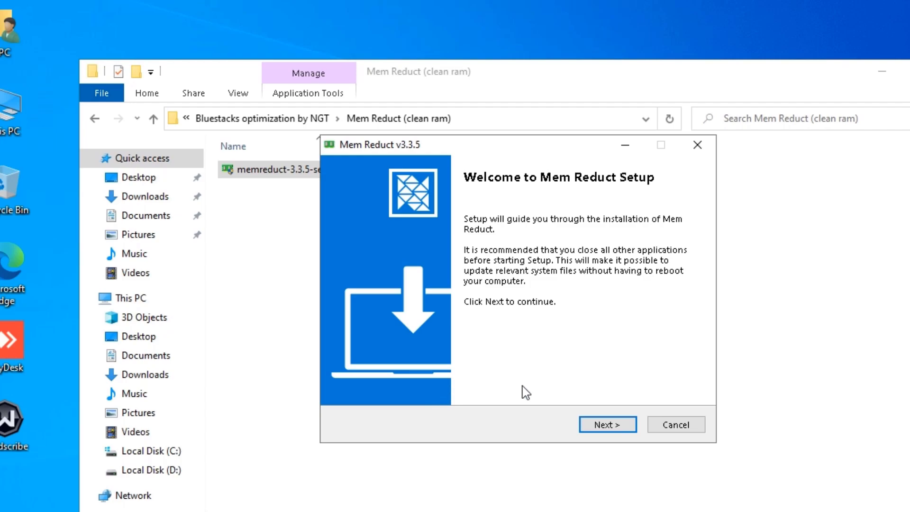
# - Install Mem Reduct in C:\Program Files\Mem Reduct with desktop and start menu shortcuts, and finish the setup
pyautogui.click(601, 428)
pyautogui.click(604, 427)
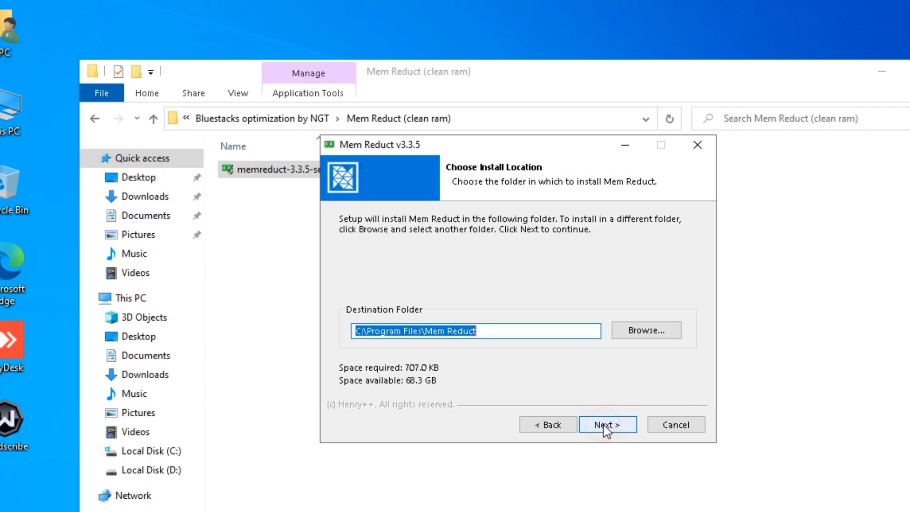
pyautogui.click(606, 426)
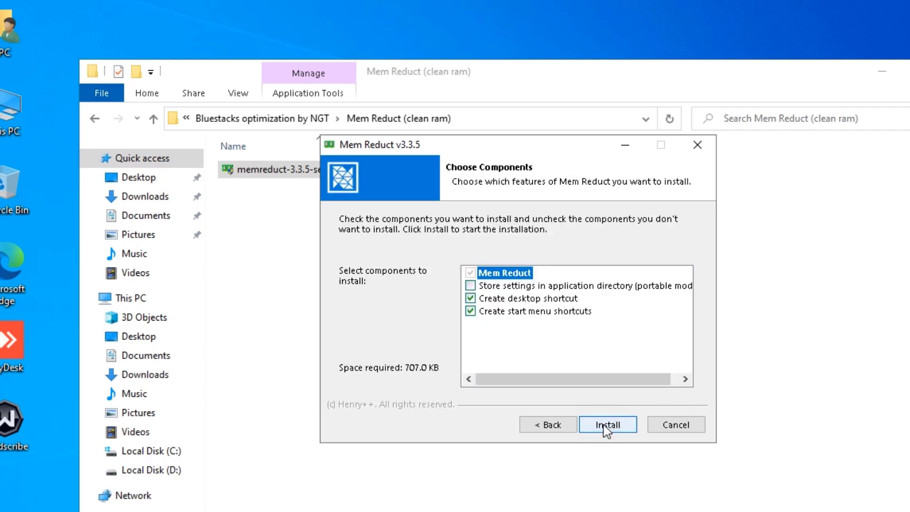
pyautogui.click(606, 426)
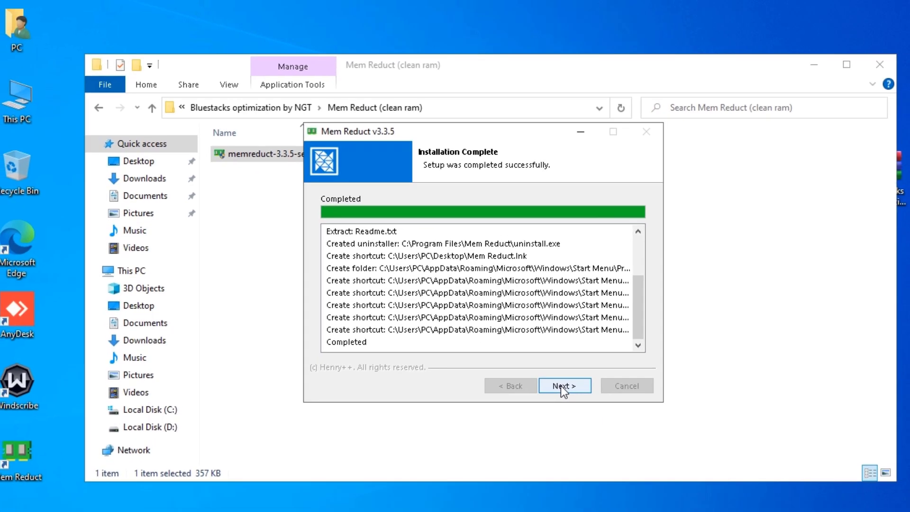
pyautogui.click(562, 386)
pyautogui.click(530, 359)
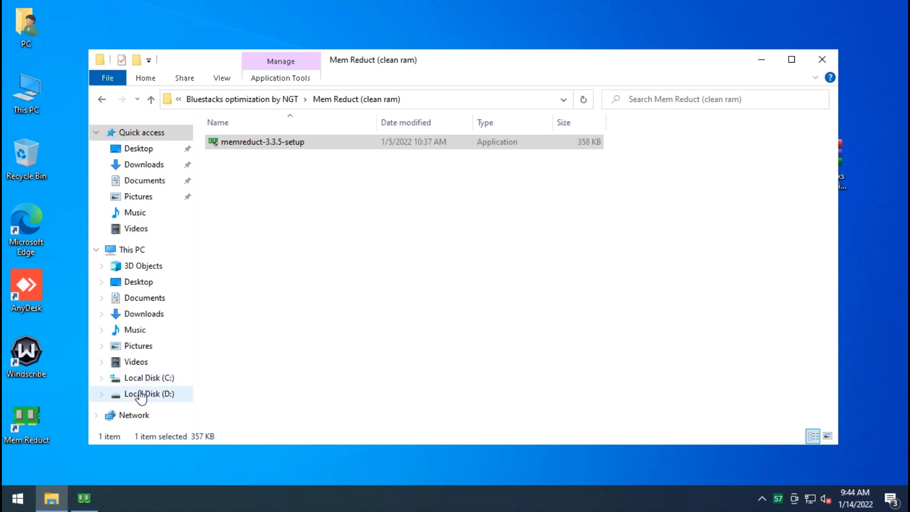
# - In Mem Reduct's general settings, enable loading on system startup and install the offered language pack update
pyautogui.click(84, 498)
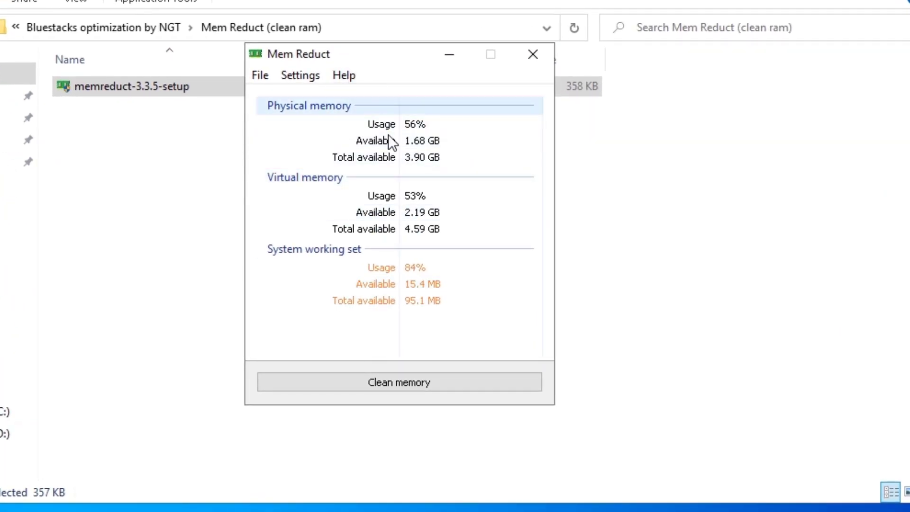
pyautogui.click(258, 76)
pyautogui.click(272, 91)
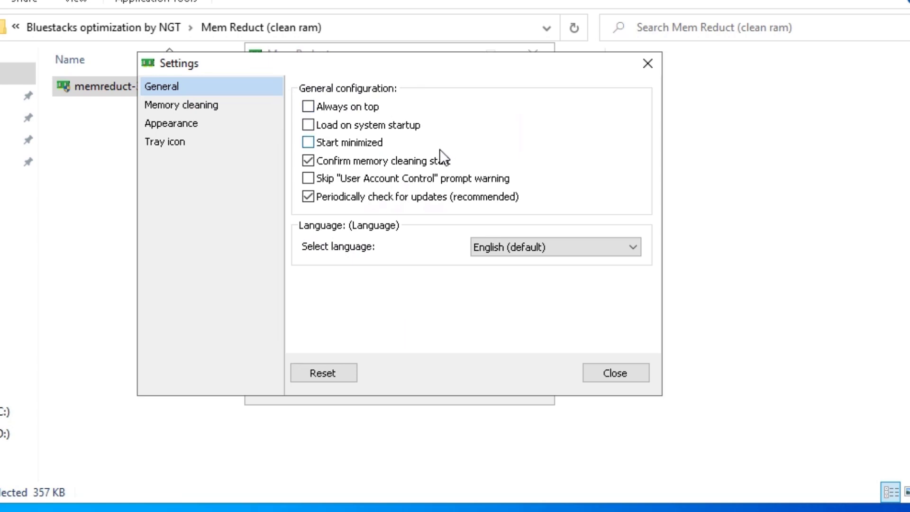
pyautogui.click(314, 126)
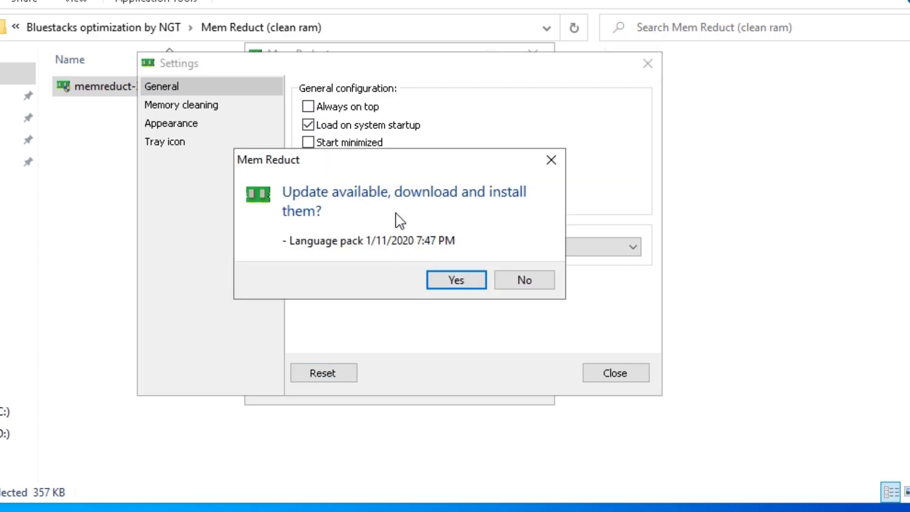
pyautogui.click(447, 284)
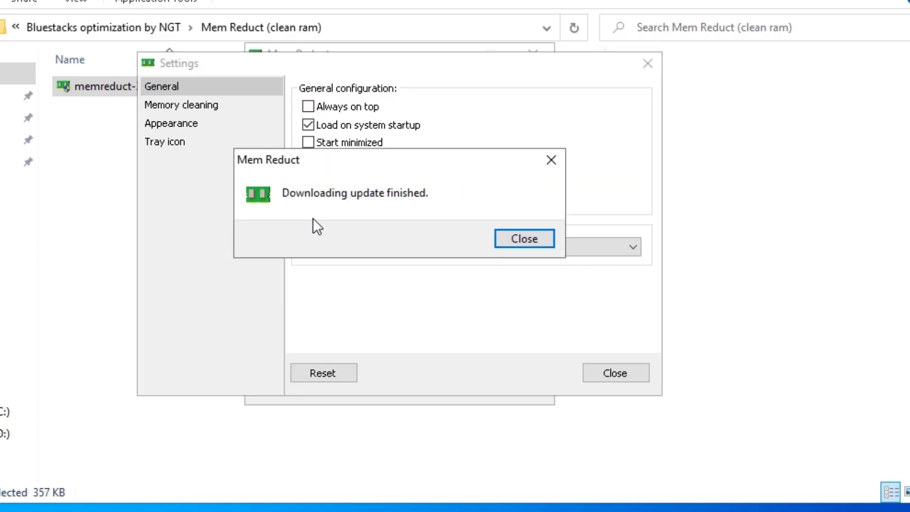
pyautogui.click(545, 245)
# - Set Mem Reduct's memory management to clean every 30 minutes and close the settings
pyautogui.click(195, 105)
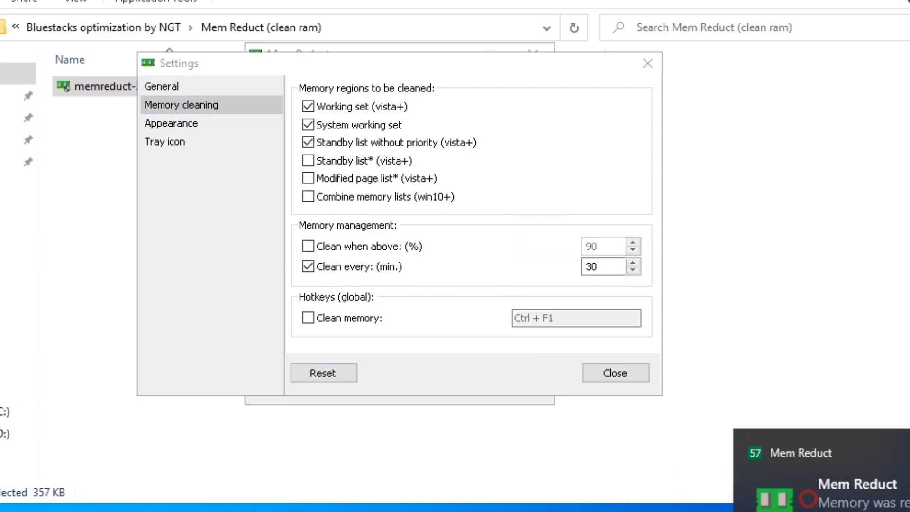
pyautogui.click(611, 383)
# - Clean the memory with Mem Reduct, confirming the request, and close its window
pyautogui.click(378, 383)
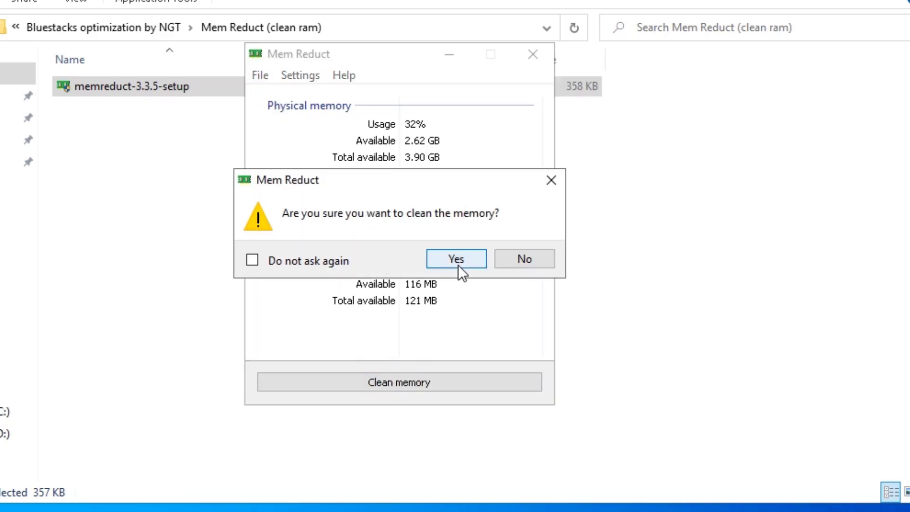
pyautogui.click(456, 259)
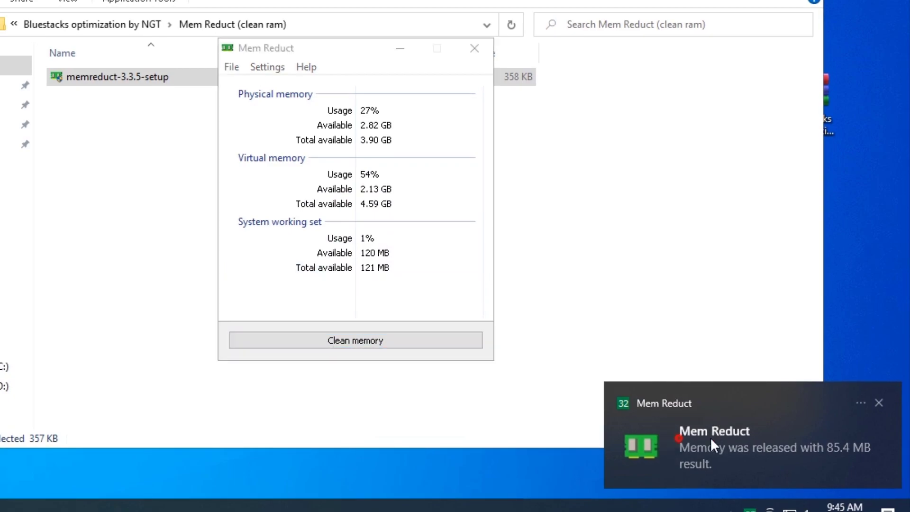
pyautogui.click(711, 443)
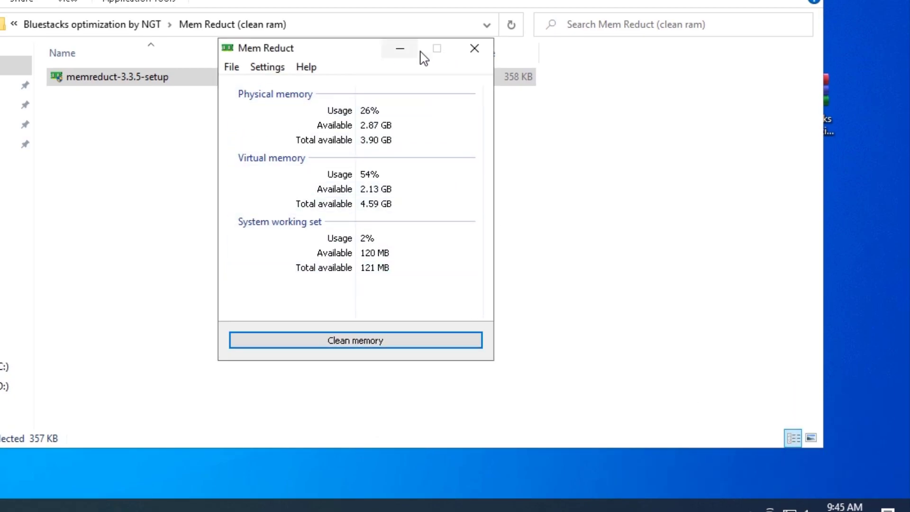
pyautogui.click(473, 50)
# - From the package's Registry Optimization folder, merge the Boost FPS Bluestacks ( For Windows 10, 11 ) file into the registry and confirm
pyautogui.press('BackSpace')
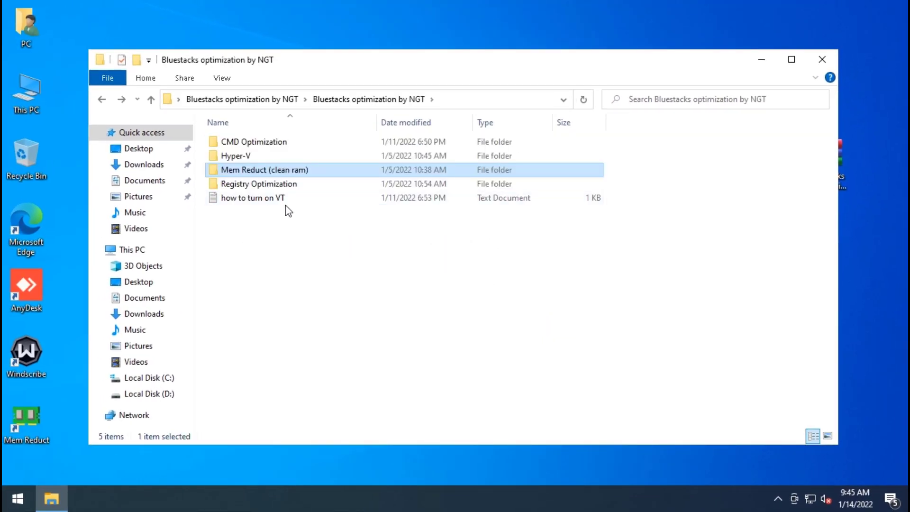
pyautogui.doubleClick(270, 184)
pyautogui.rightClick(242, 144)
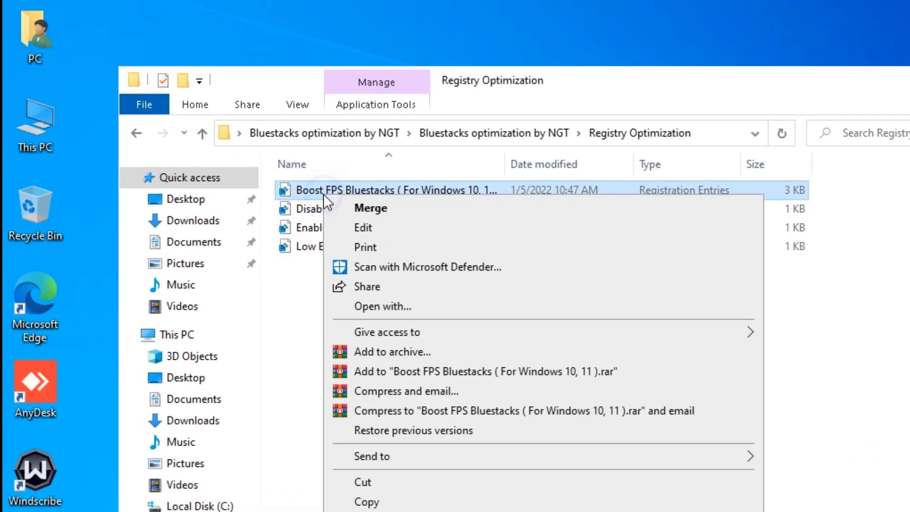
pyautogui.rightClick(320, 183)
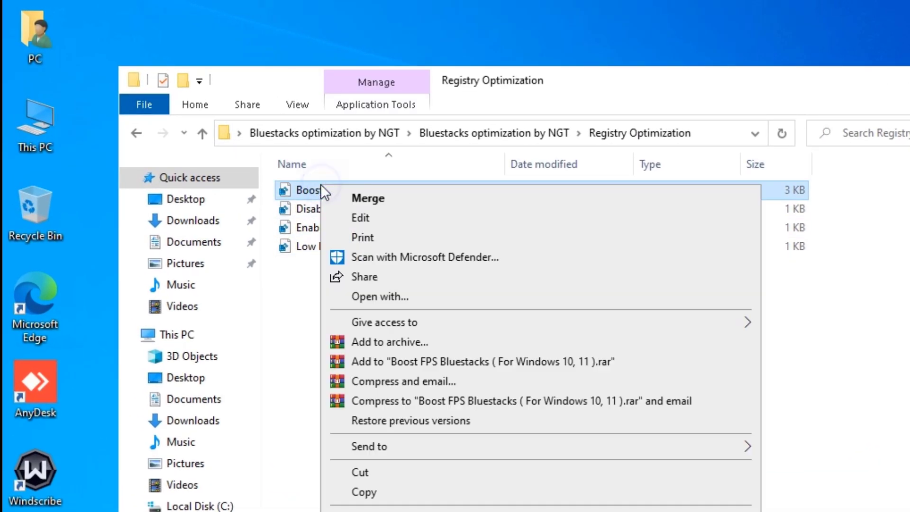
pyautogui.click(363, 198)
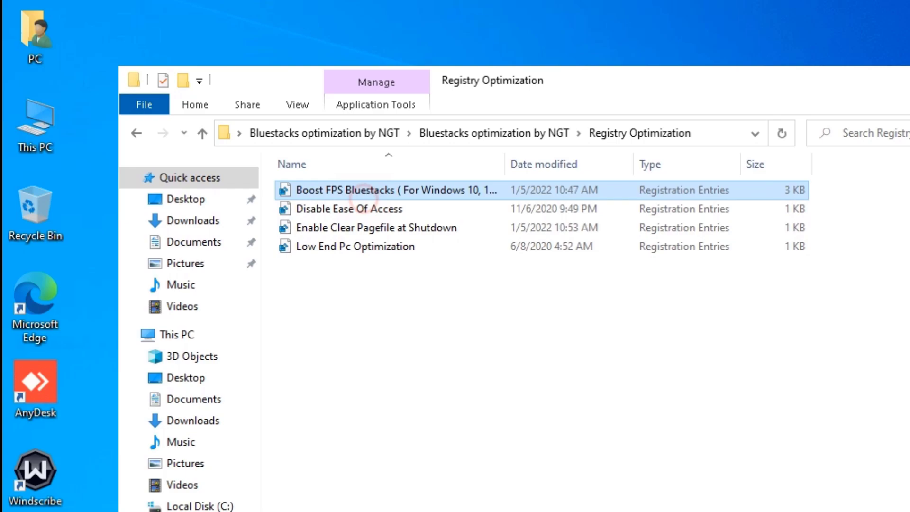
pyautogui.click(747, 367)
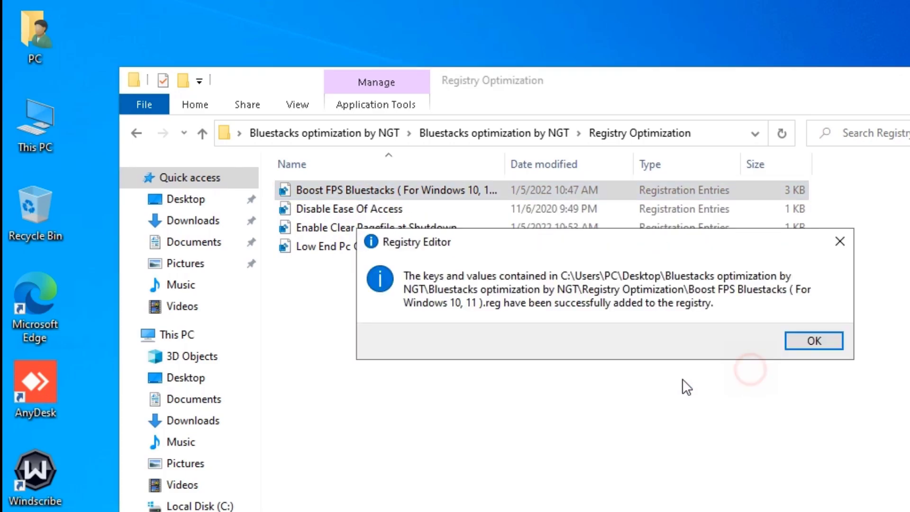
pyautogui.click(806, 343)
# - Merge the Disable Ease Of Access file into the registry and acknowledge the confirmation
pyautogui.rightClick(356, 209)
pyautogui.click(369, 224)
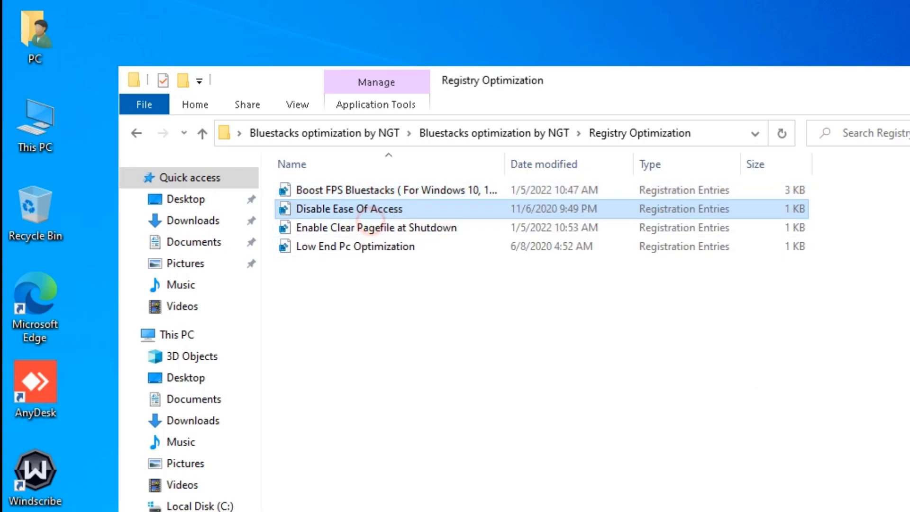
pyautogui.click(729, 363)
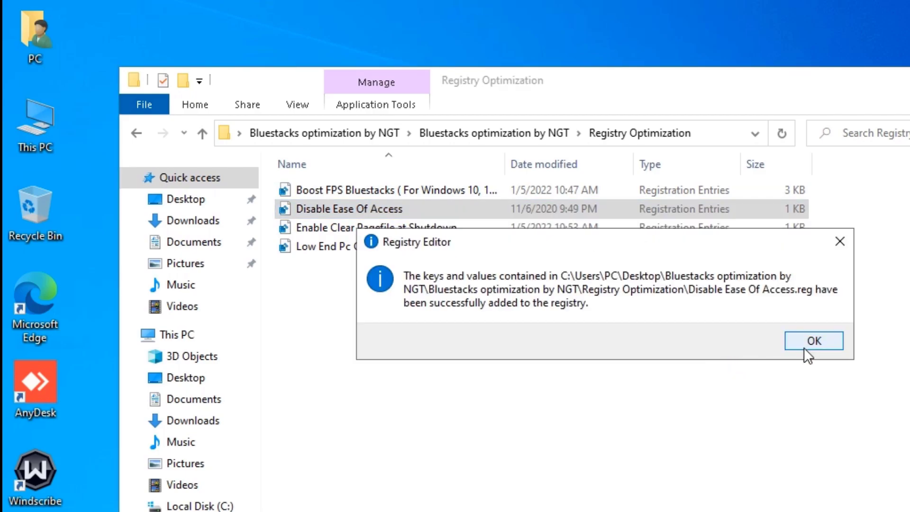
pyautogui.click(806, 345)
# - Merge the Enable Clear Pagefile at Shutdown file into the registry and acknowledge the confirmation
pyautogui.rightClick(346, 227)
pyautogui.click(364, 237)
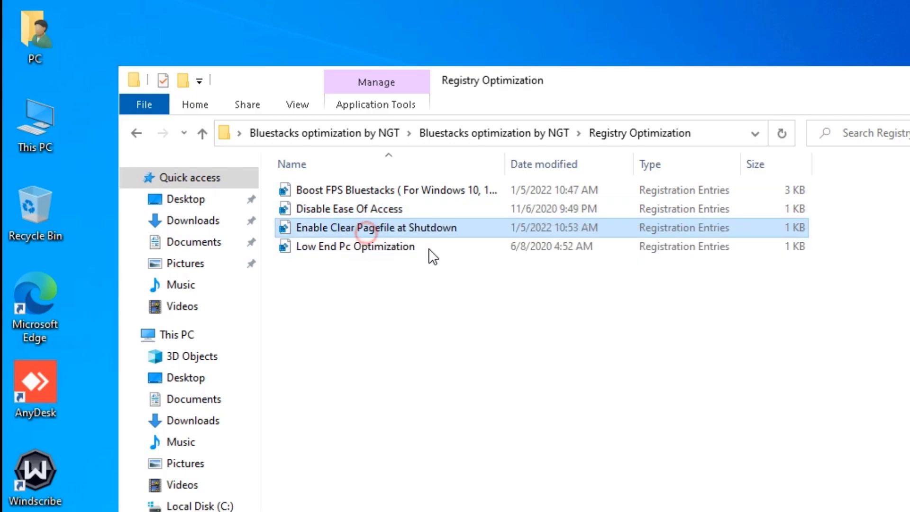
pyautogui.click(748, 371)
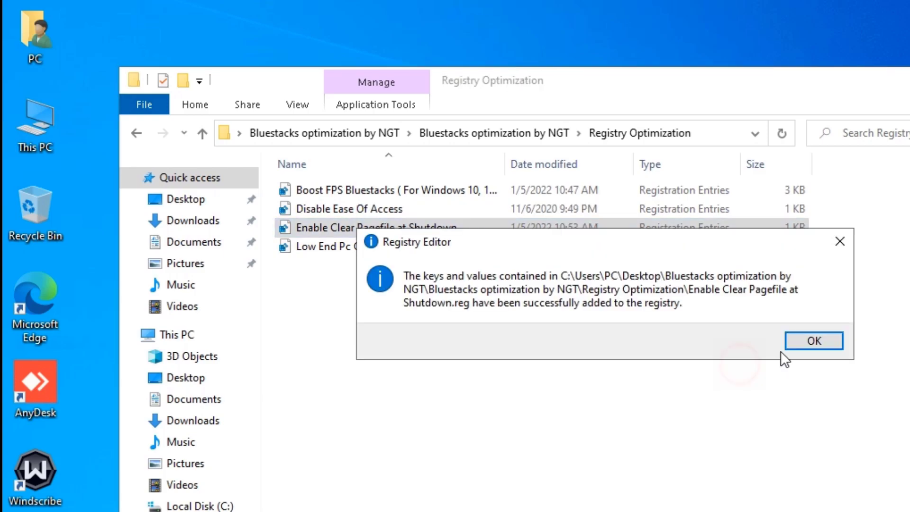
pyautogui.click(803, 347)
# - Merge the Low End Pc Optimization file into the registry, acknowledge the confirmation and clear the selection
pyautogui.rightClick(309, 251)
pyautogui.click(342, 254)
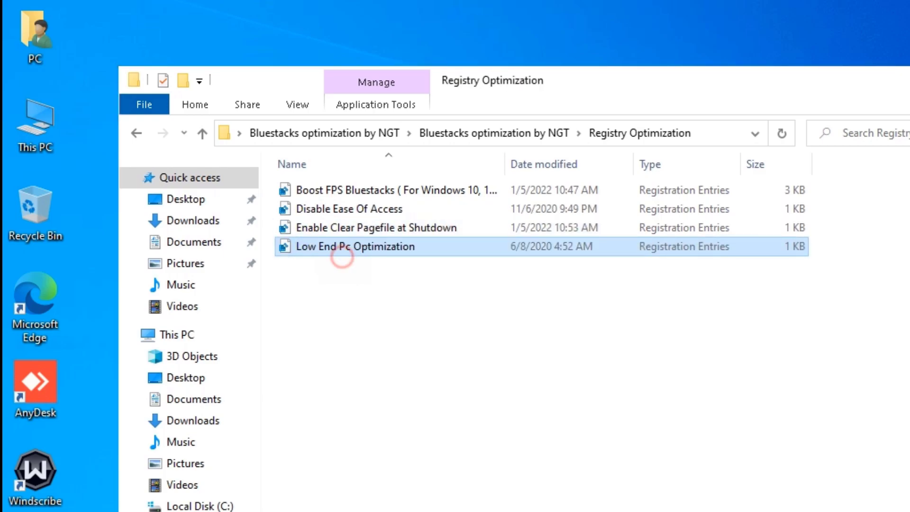
pyautogui.click(744, 361)
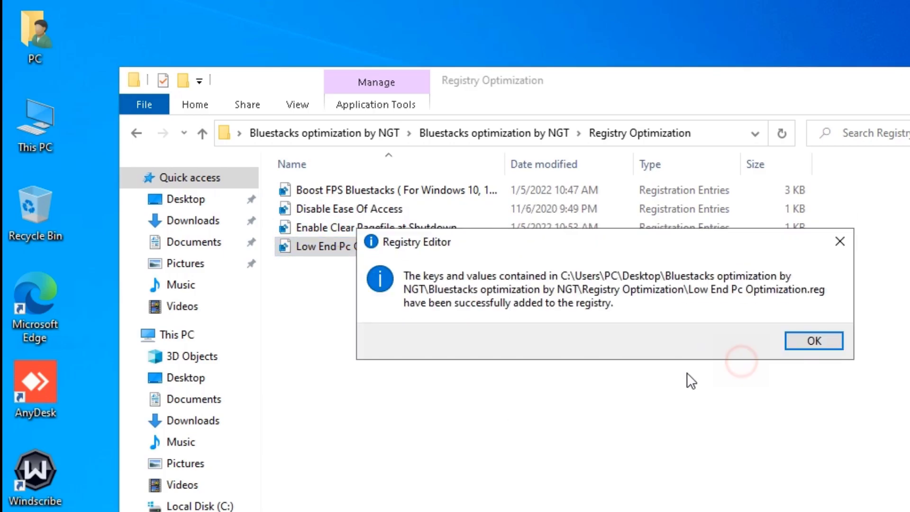
pyautogui.click(795, 338)
pyautogui.click(610, 417)
# - Open the "how to turn on VT" text file from the package's main folder and copy the BlueStacks support link
pyautogui.hotkey('alt', 'Left')
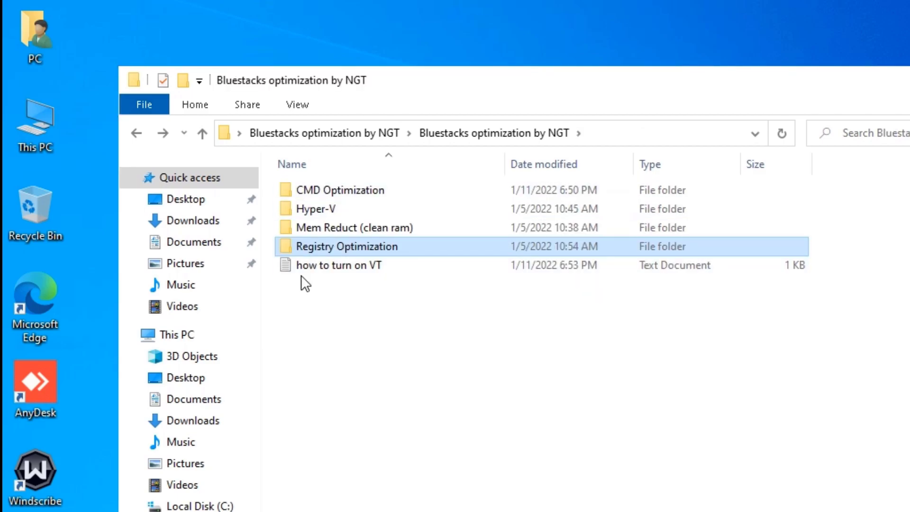
pyautogui.doubleClick(337, 267)
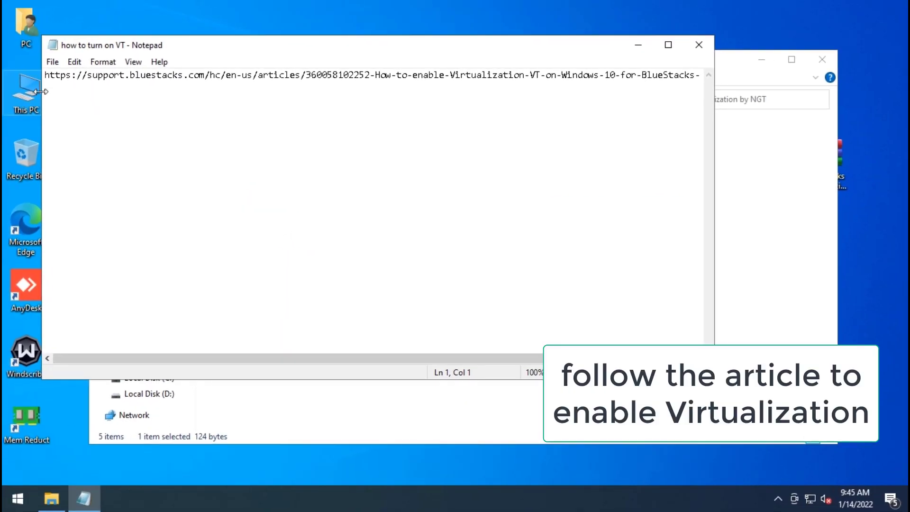
pyautogui.moveTo(45, 77); pyautogui.dragTo(525, 96)
pyautogui.rightClick(490, 76)
pyautogui.click(516, 117)
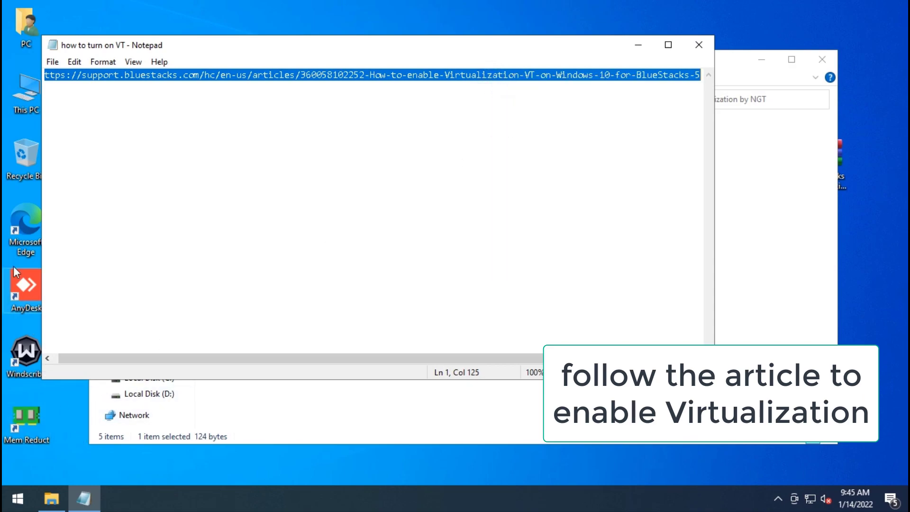
# - Switch to Microsoft Edge and load the copied BlueStacks support link on enabling Virtualization (VT) on Windows 10
pyautogui.click(19, 282)
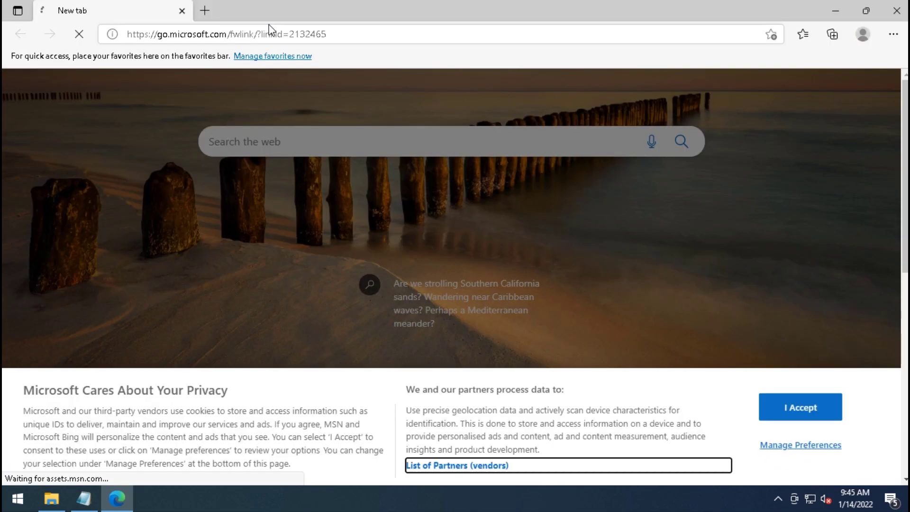
pyautogui.click(279, 30)
pyautogui.hotkey('ctrl', 'v')
pyautogui.press('Return')
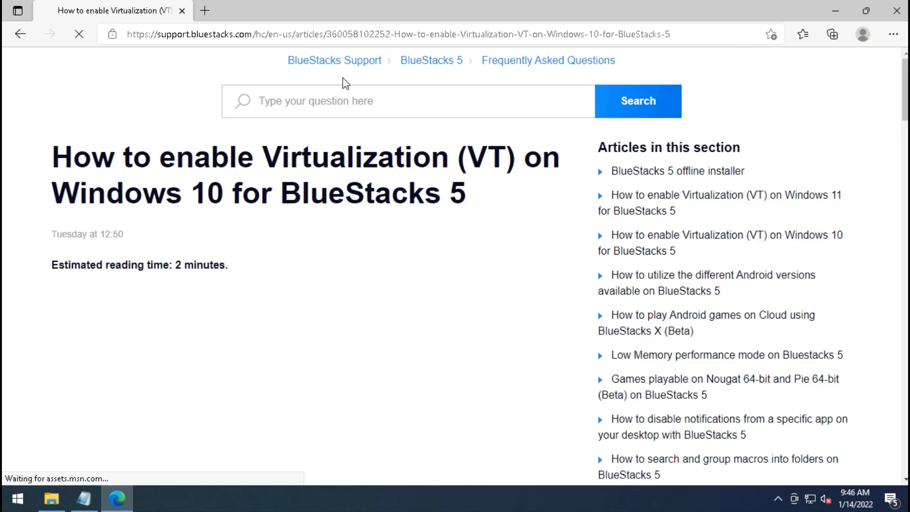
# - Read through the virtualization article, examining its benefits, the UEFI firmware access steps and the Intel and AMD BIOS settings
pyautogui.moveTo(467, 277); pyautogui.dragTo(55, 233)
pyautogui.click(42, 236)
pyautogui.scroll(-10, 235, 266)
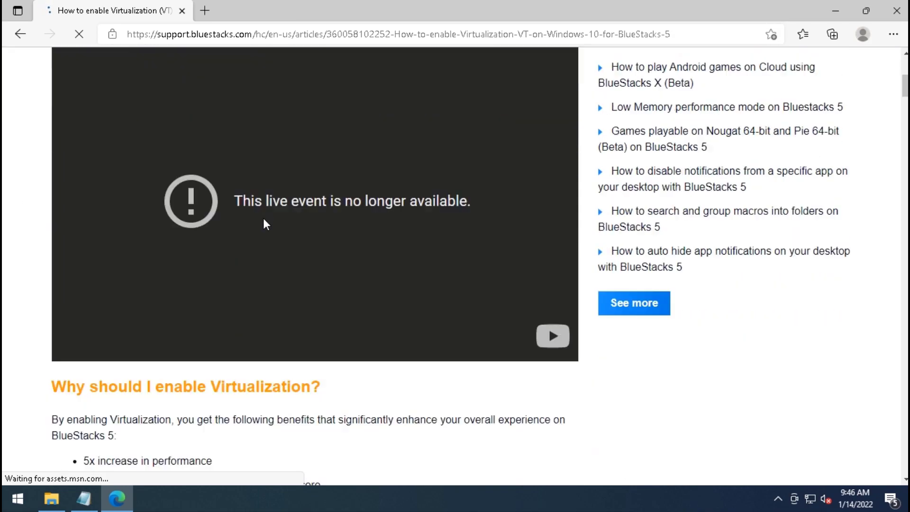
pyautogui.scroll(-3, 156, 283)
pyautogui.scroll(4, 203, 266)
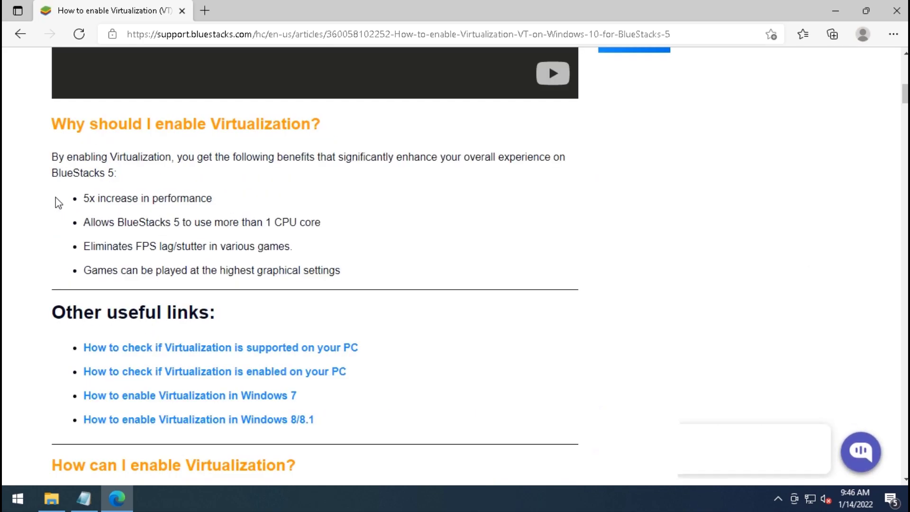
pyautogui.moveTo(45, 174); pyautogui.dragTo(435, 299)
pyautogui.click(459, 329)
pyautogui.scroll(-18, 453, 366)
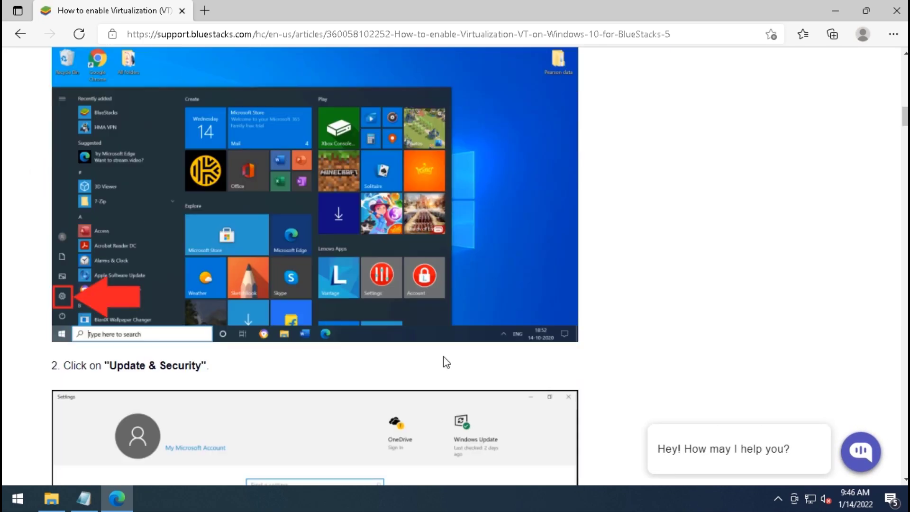
pyautogui.scroll(-14, 434, 358)
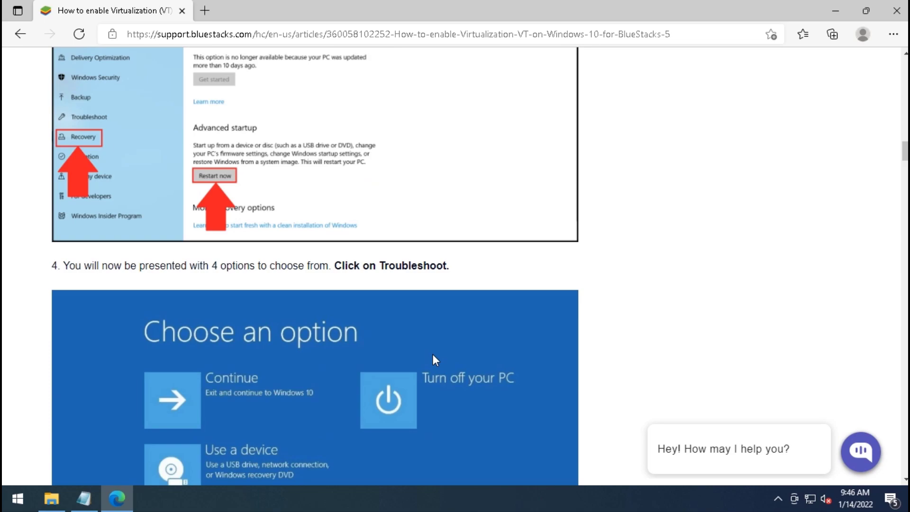
pyautogui.scroll(-20, 434, 358)
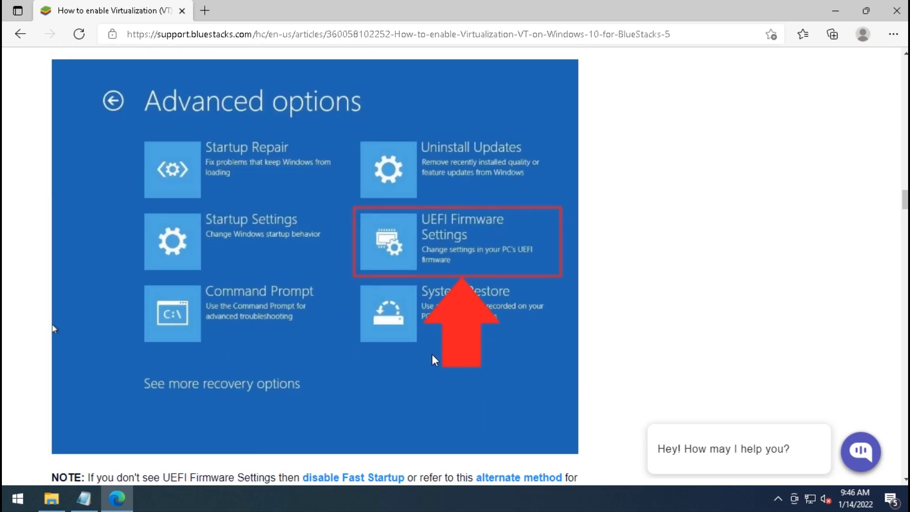
pyautogui.scroll(-20, 432, 359)
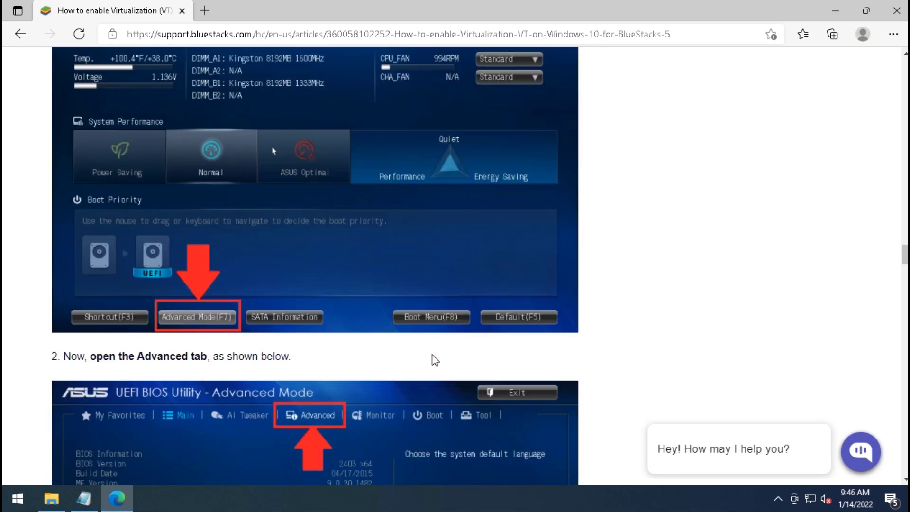
pyautogui.scroll(-12, 302, 366)
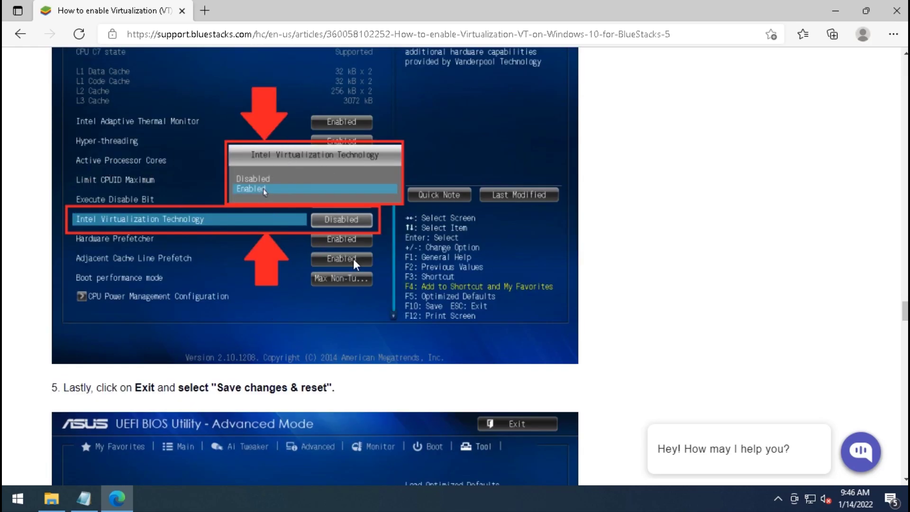
pyautogui.scroll(-7, 299, 342)
pyautogui.scroll(-20, 343, 284)
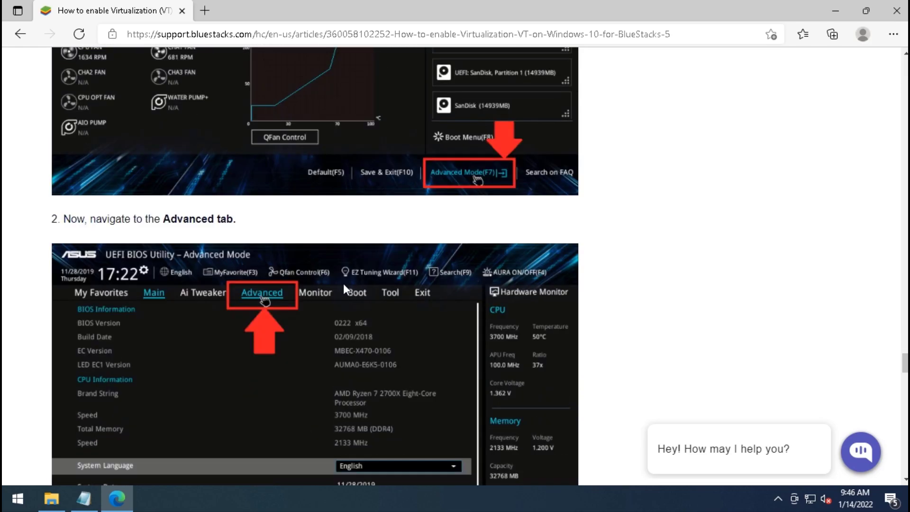
pyautogui.scroll(-6, 343, 283)
pyautogui.scroll(-8, 344, 283)
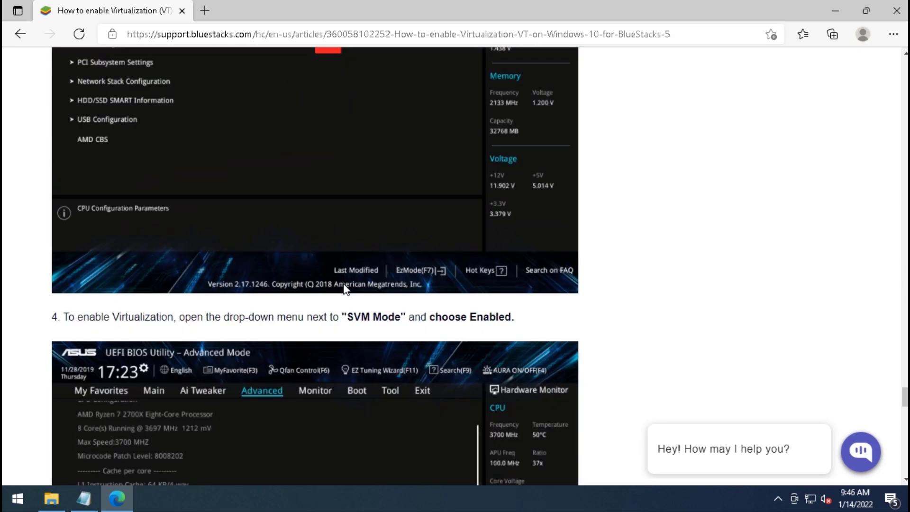
pyautogui.scroll(-7, 343, 284)
pyautogui.scroll(3, 229, 205)
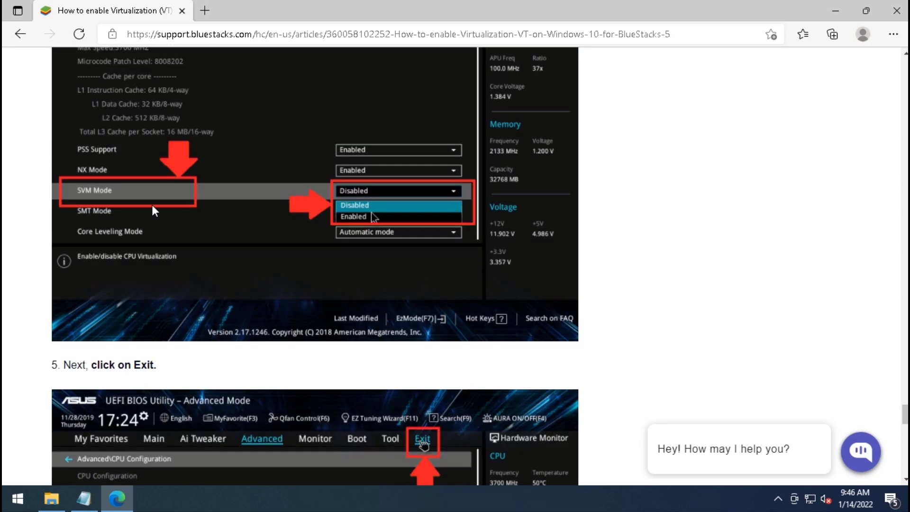
pyautogui.scroll(-20, 452, 284)
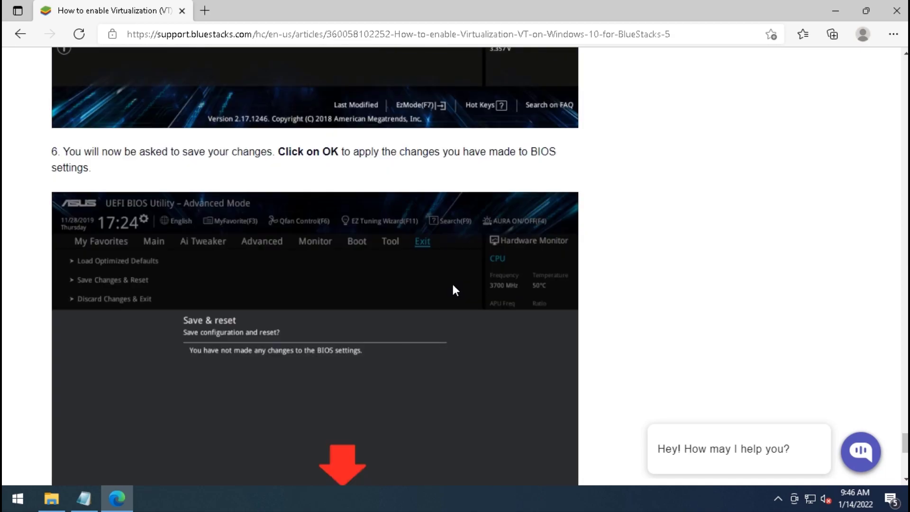
pyautogui.scroll(-2, 456, 290)
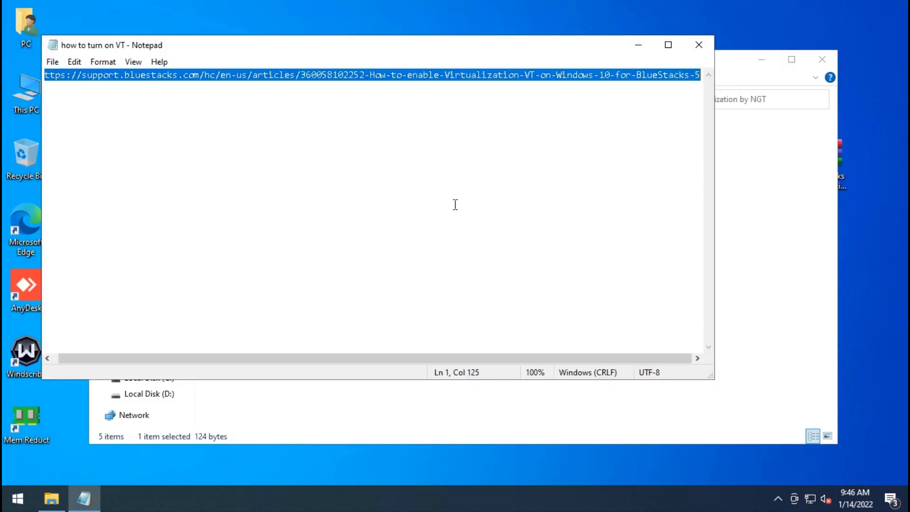
# - Close the "how to turn on VT" note and the Bluestacks optimization folder window to return to the desktop
pyautogui.click(699, 45)
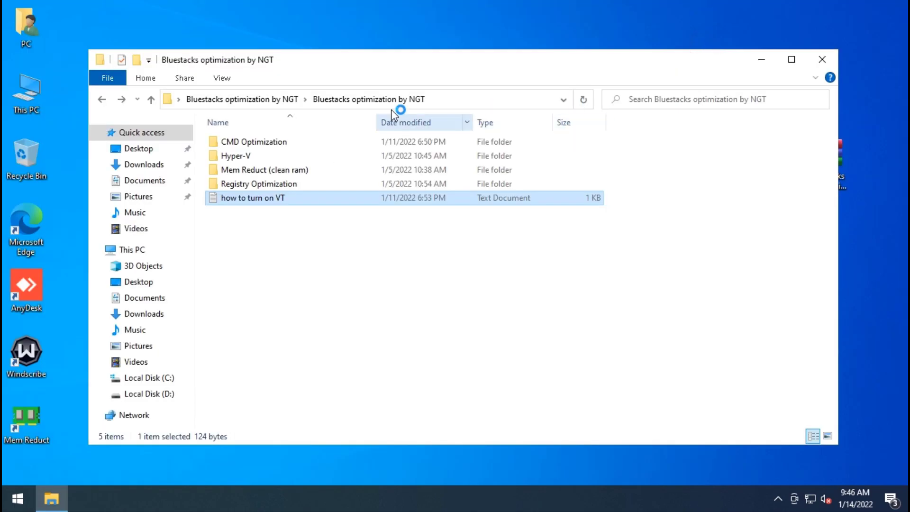
pyautogui.click(823, 59)
pyautogui.rightClick(263, 91)
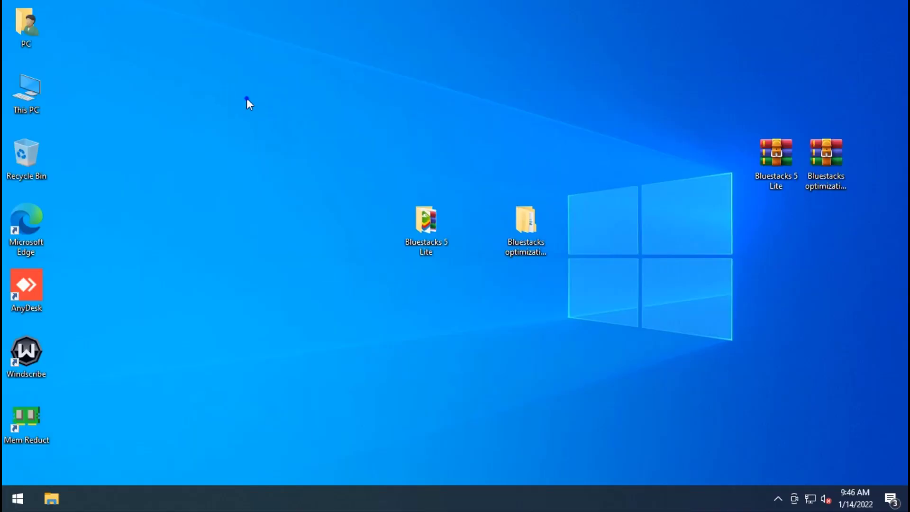
pyautogui.rightClick(247, 98)
pyautogui.click(289, 141)
pyautogui.moveTo(306, 169); pyautogui.dragTo(481, 297)
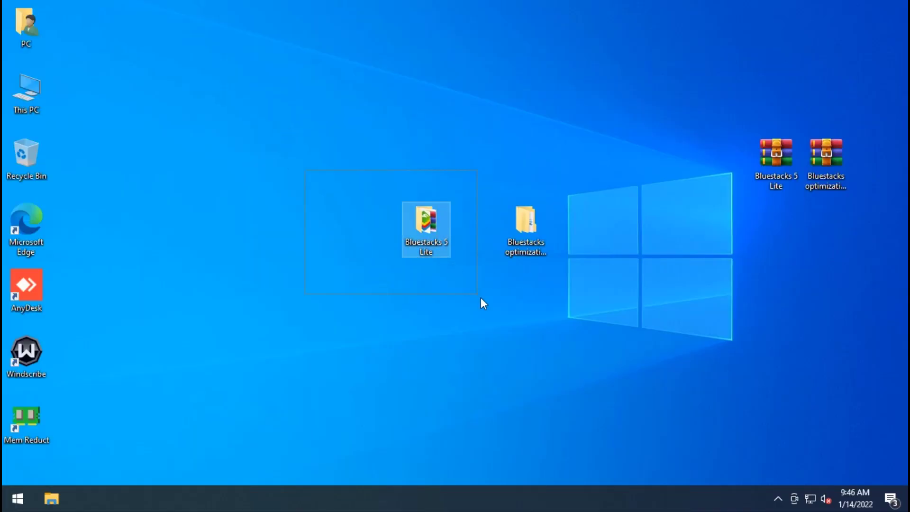
# - Open the Bluestacks 5 Lite folder on the desktop and display its files as large icons
pyautogui.doubleClick(431, 235)
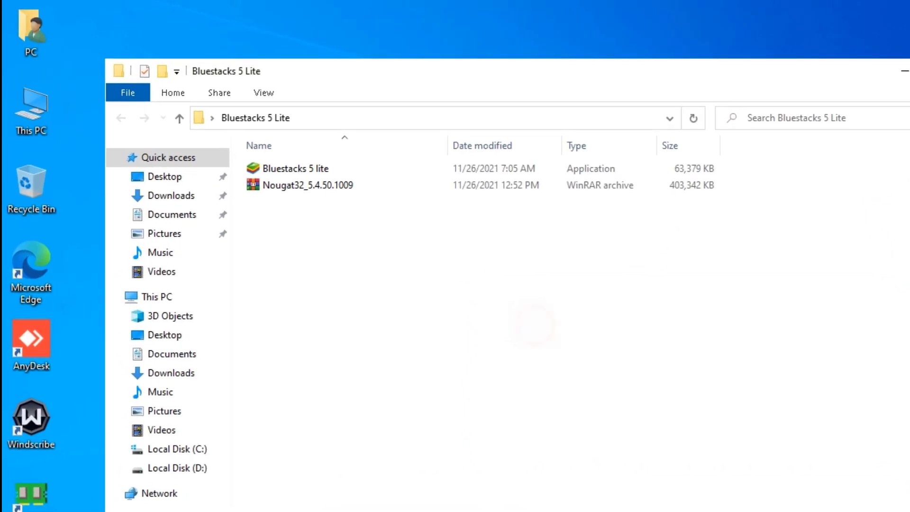
pyautogui.hotkey('ctrl', 'shift', '2')
pyautogui.moveTo(889, 370); pyautogui.dragTo(286, 143)
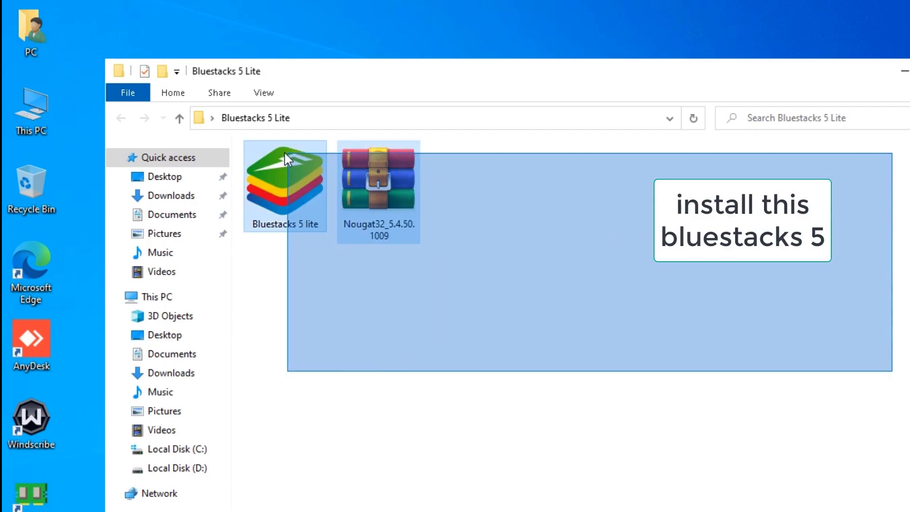
pyautogui.click(615, 342)
# - Install BlueStacks 5 from the Bluestacks 5 lite installer with data path C:\ProgramData\BlueStacks_nxt and launch it
pyautogui.doubleClick(313, 202)
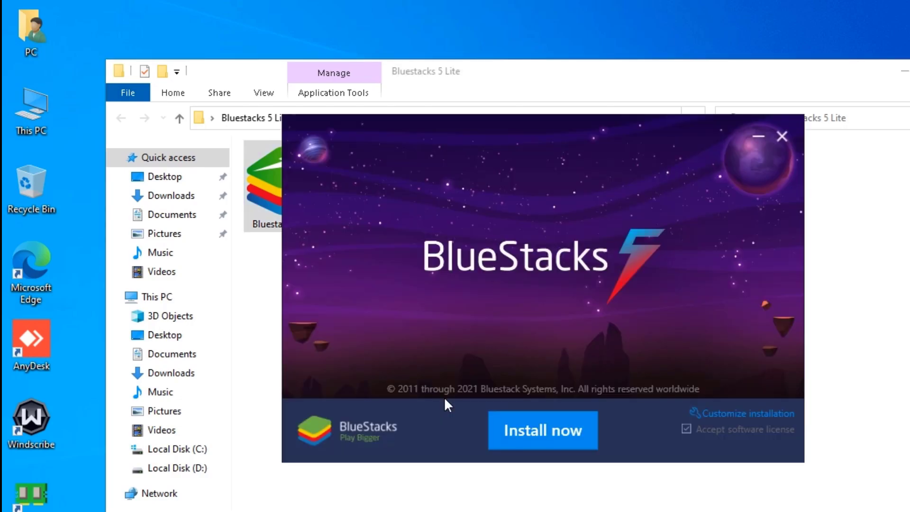
pyautogui.click(725, 409)
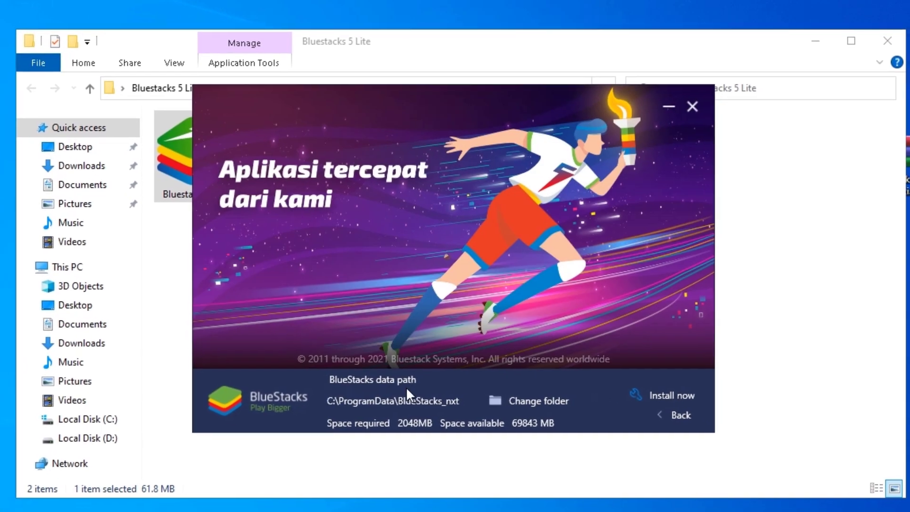
pyautogui.click(671, 397)
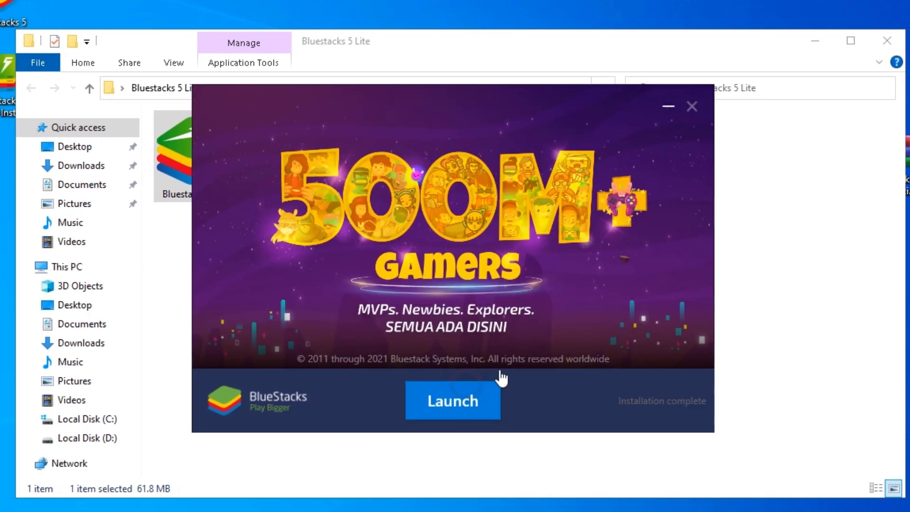
pyautogui.click(496, 385)
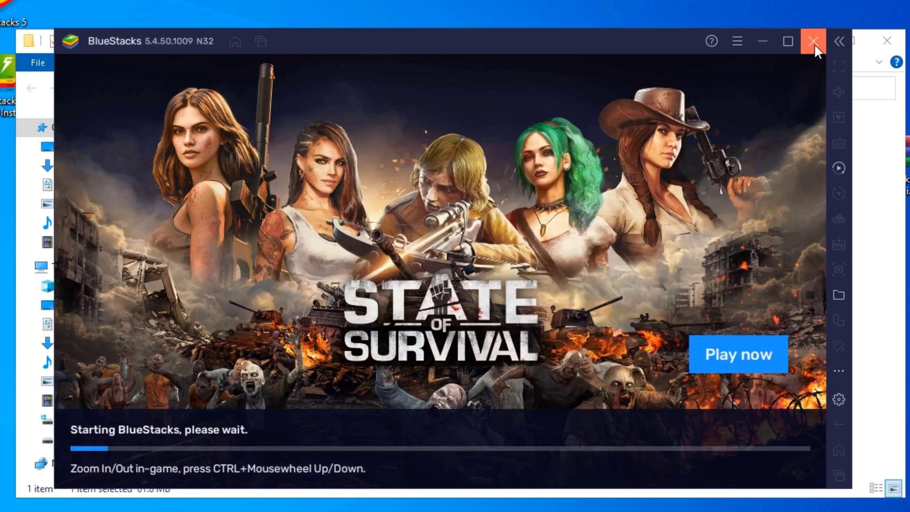
# - Exit BlueStacks while it is starting, close the Bluestacks 5 Lite folder and refresh the desktop
pyautogui.click(814, 43)
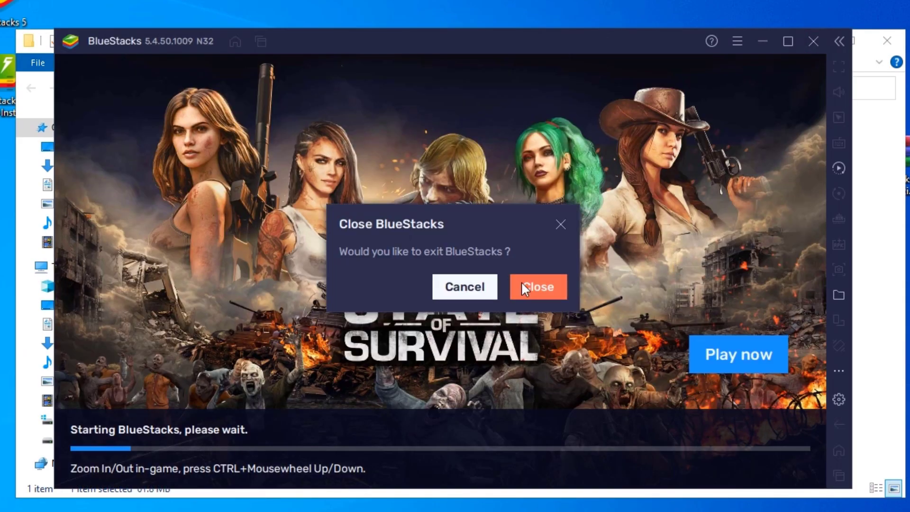
pyautogui.click(525, 287)
pyautogui.click(886, 40)
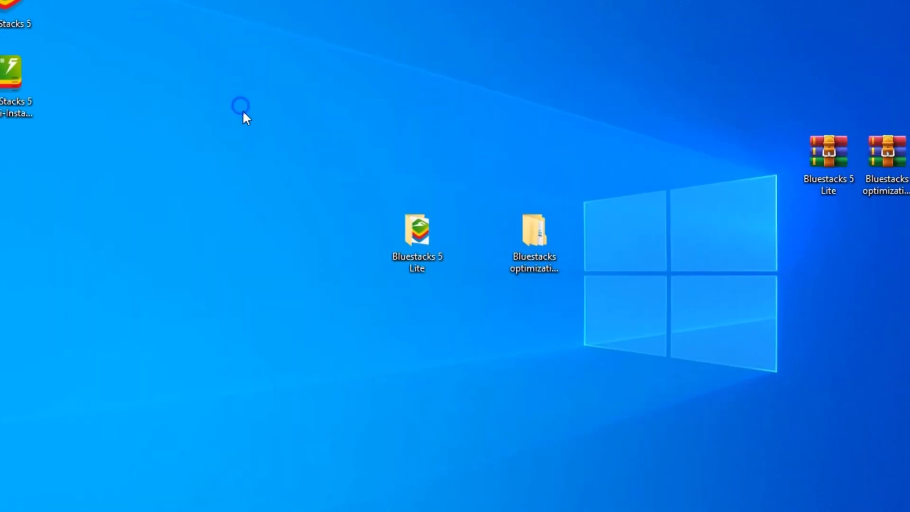
pyautogui.rightClick(241, 109)
pyautogui.click(270, 154)
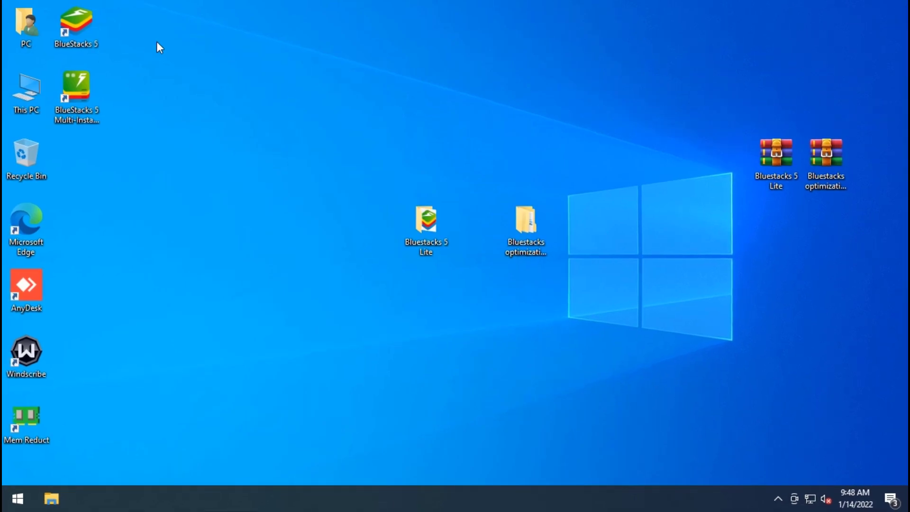
# - In the BlueStacks 5 shortcut's compatibility properties, enable Disable fullscreen optimizations and Run this program as an administrator
pyautogui.rightClick(76, 35)
pyautogui.click(117, 333)
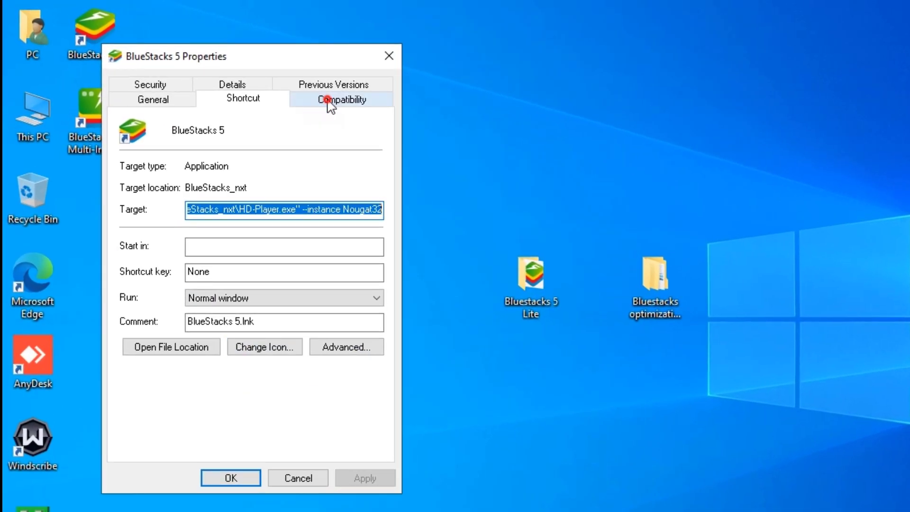
pyautogui.click(330, 102)
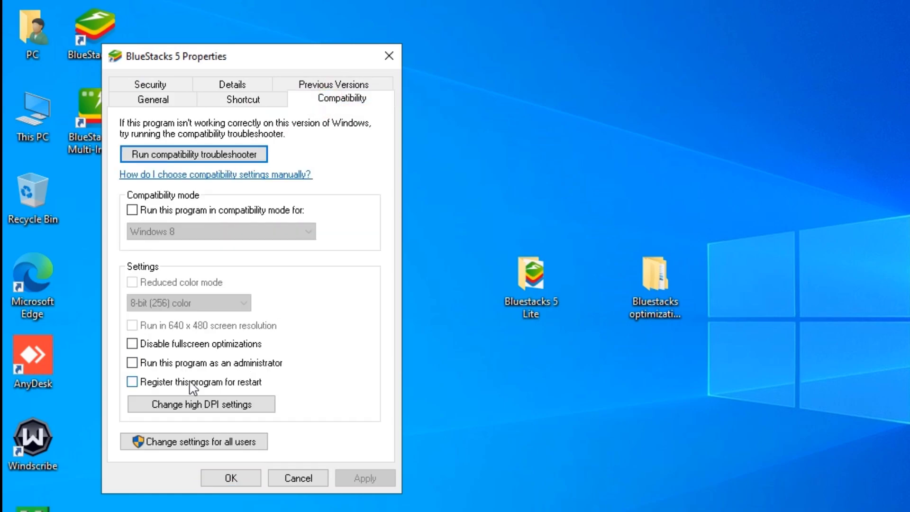
pyautogui.click(133, 345)
pyautogui.click(132, 363)
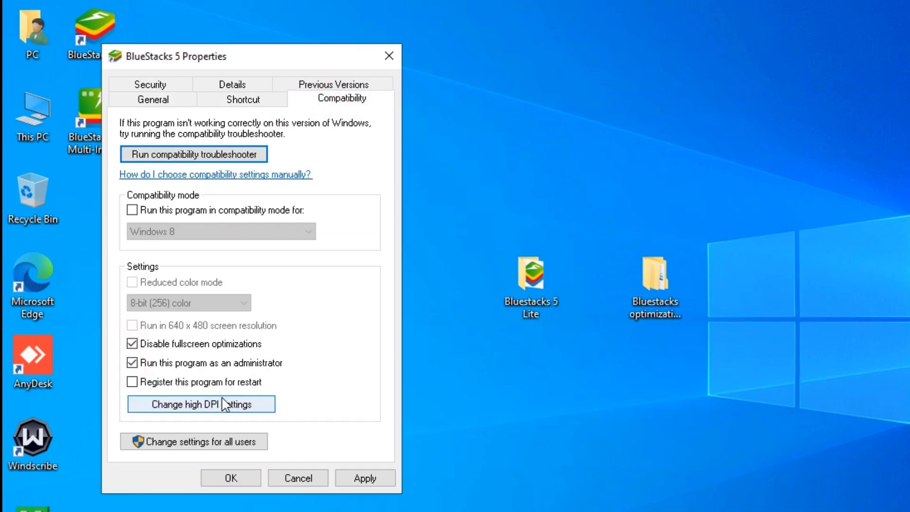
# - Confirm the shortcut's high DPI settings, apply the compatibility changes and close its properties
pyautogui.click(207, 403)
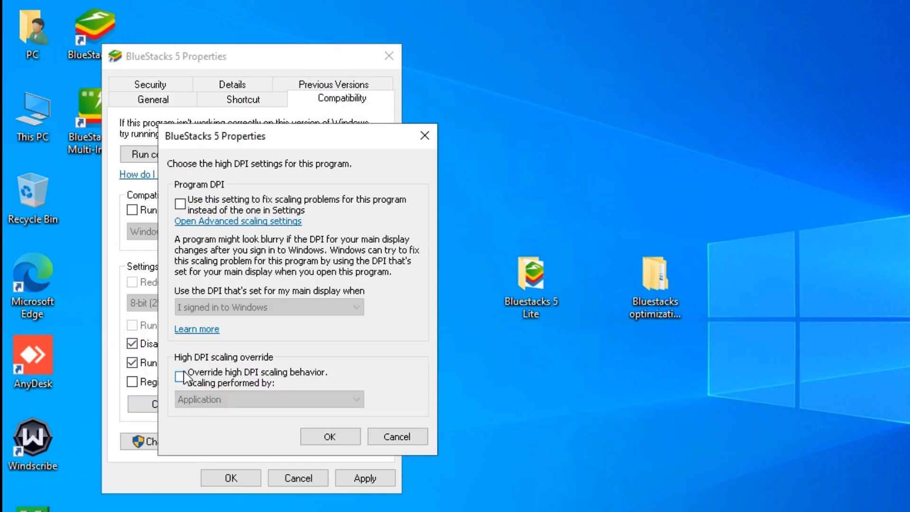
pyautogui.click(326, 437)
pyautogui.click(361, 477)
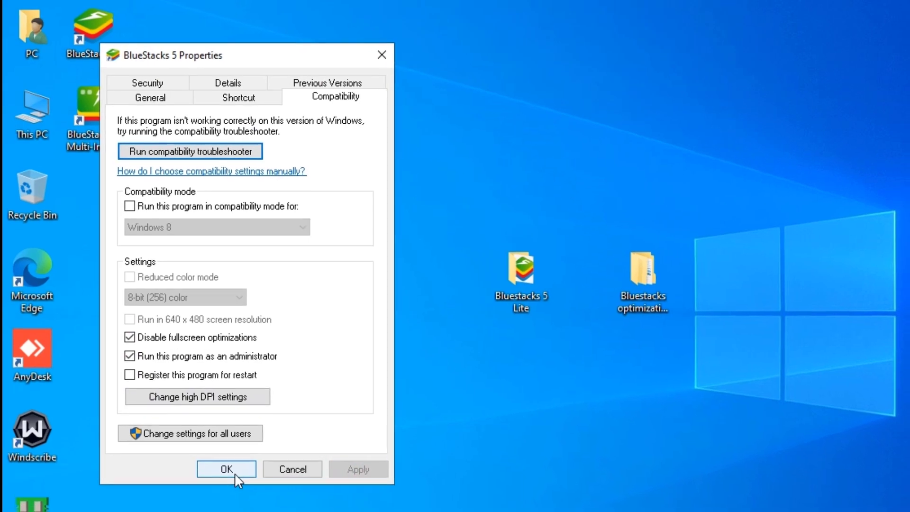
pyautogui.click(227, 469)
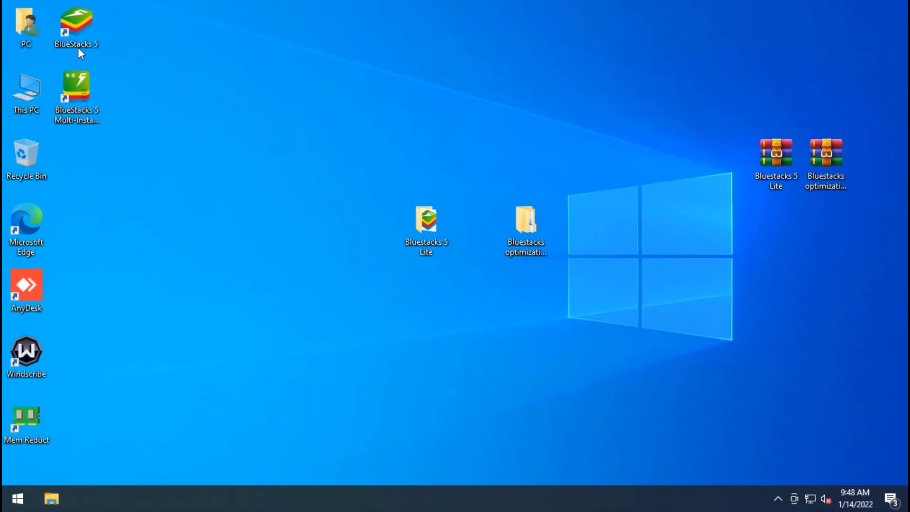
# - Open the BlueStacks 5 shortcut's file location, copy the BlueStacks_nxt folder path and close the window
pyautogui.rightClick(74, 36)
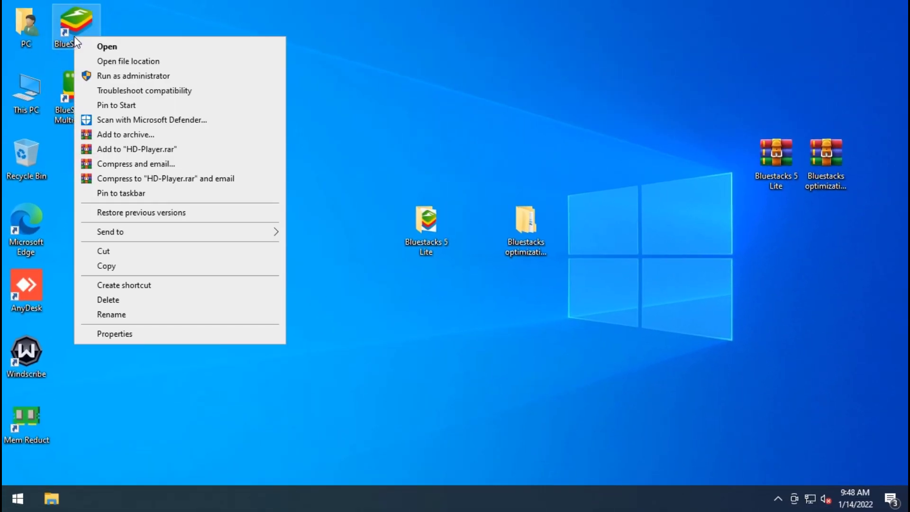
pyautogui.click(126, 61)
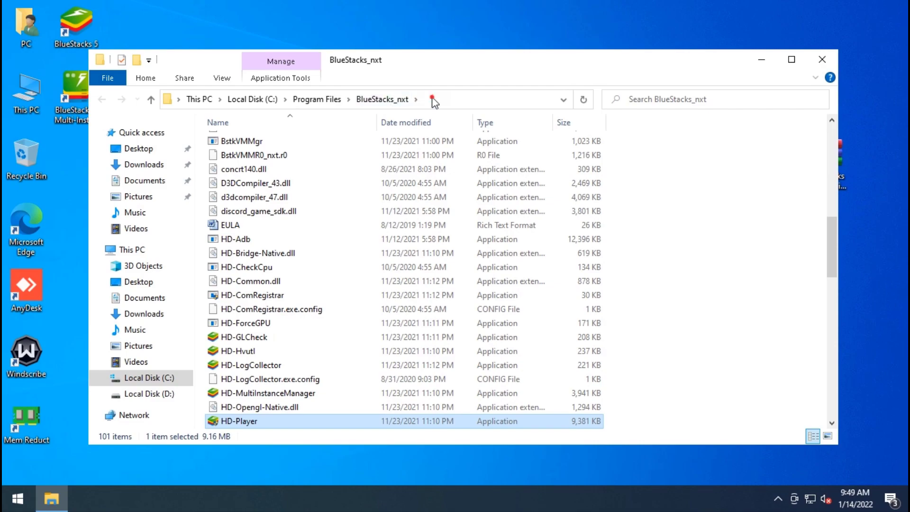
pyautogui.click(423, 101)
pyautogui.hotkey('ctrl', 'c')
pyautogui.click(820, 61)
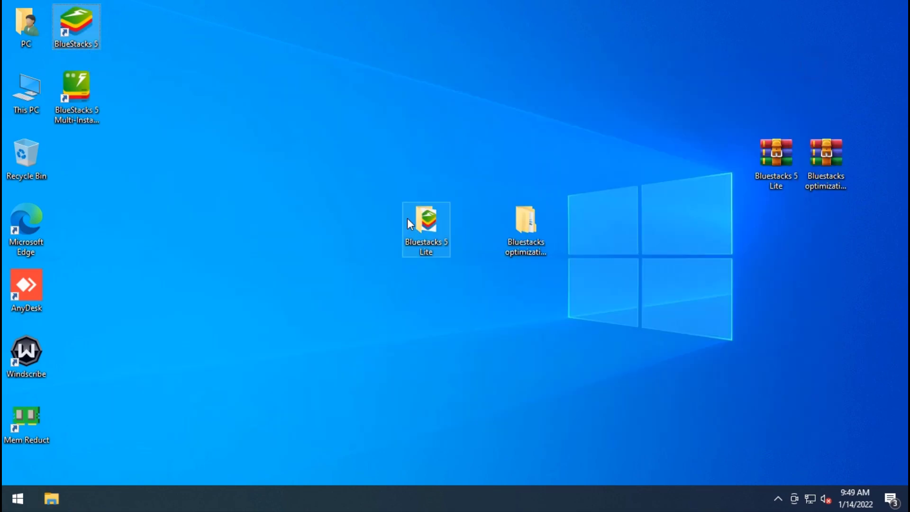
# - Search Windows for "graphi" and open the Graphics settings page
pyautogui.press('super')
pyautogui.write('grap')
pyautogui.write('hilcs')
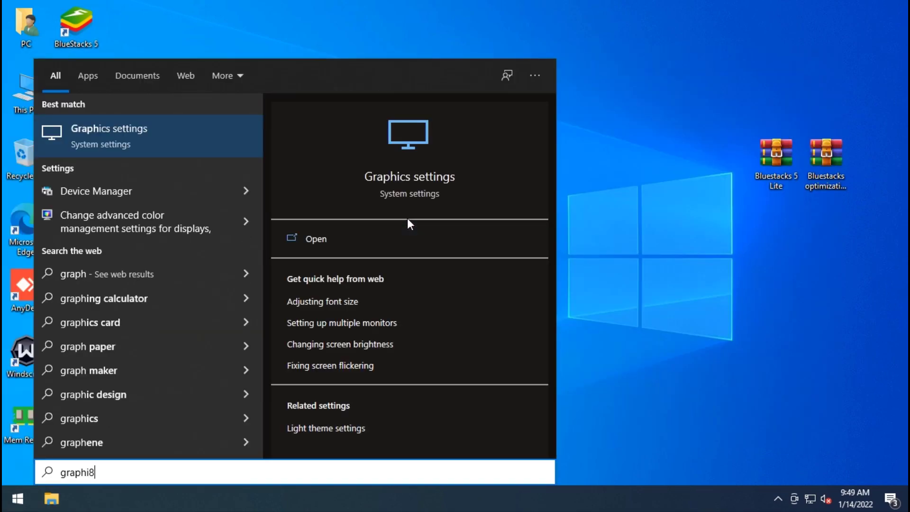
pyautogui.press('BackSpace')
pyautogui.press('BackSpace')
pyautogui.press('BackSpace')
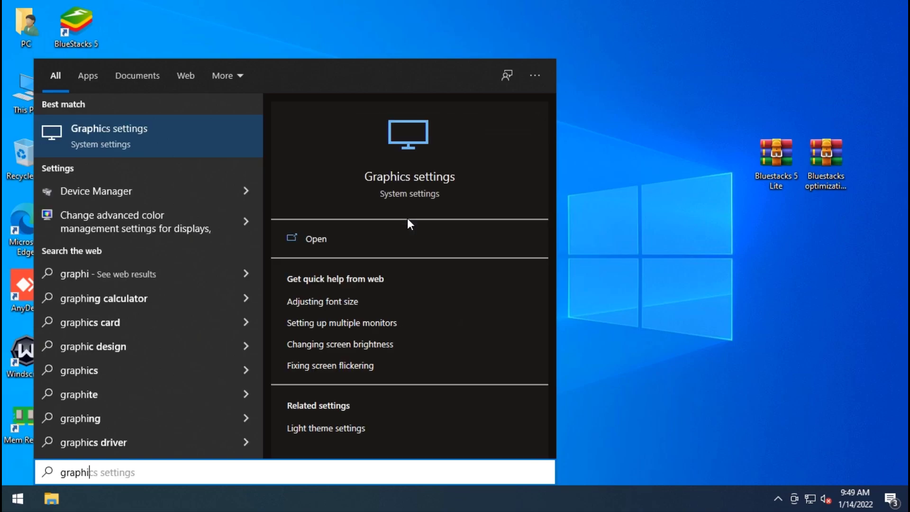
pyautogui.press('Return')
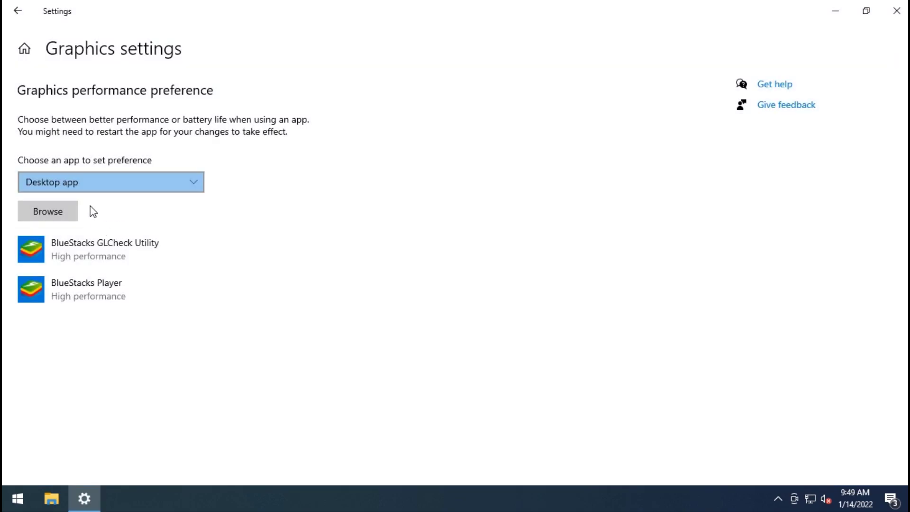
# - Try to add HD-Player from the copied BlueStacks_nxt folder path as a desktop app with a graphics preference
pyautogui.click(52, 202)
pyautogui.click(210, 40)
pyautogui.hotkey('ctrl', 'v')
pyautogui.press('Return')
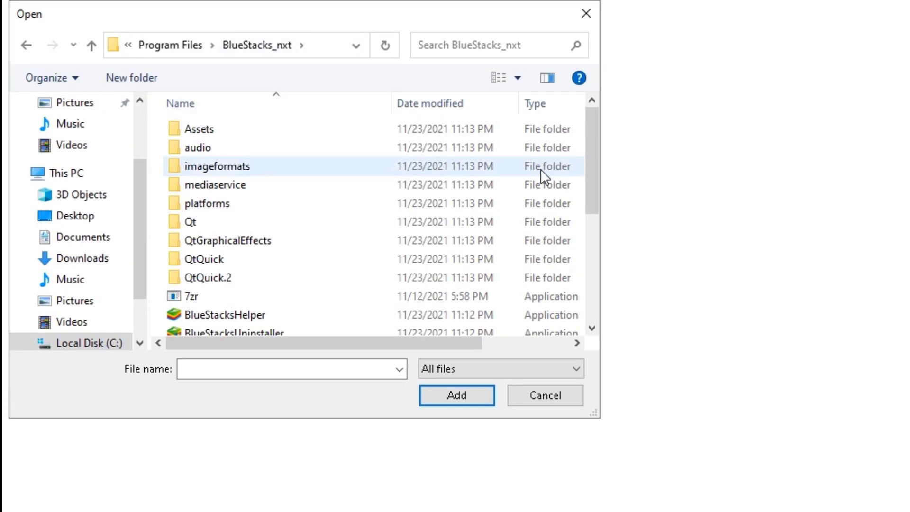
pyautogui.moveTo(591, 180); pyautogui.dragTo(566, 316)
pyautogui.click(210, 327)
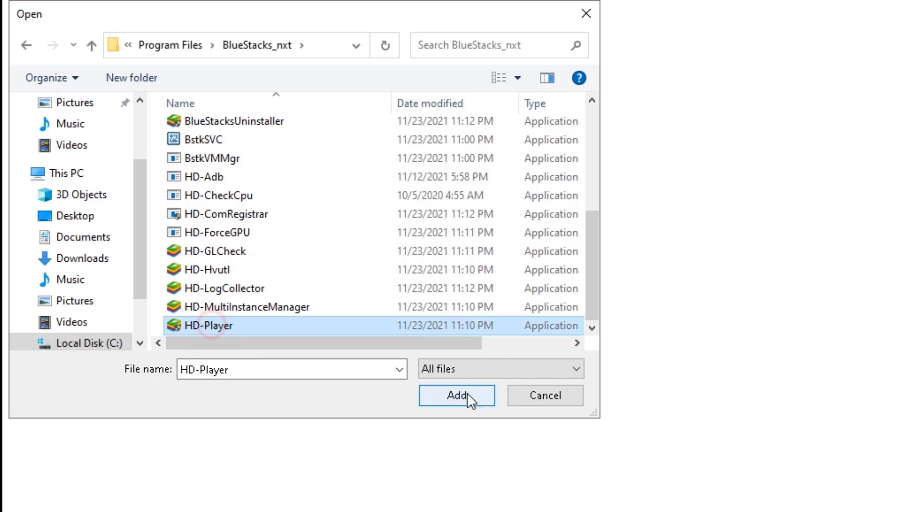
pyautogui.click(463, 398)
# - Save the High performance graphics preference for both BlueStacks Player and BlueStacks GLCheck Utility
pyautogui.click(110, 424)
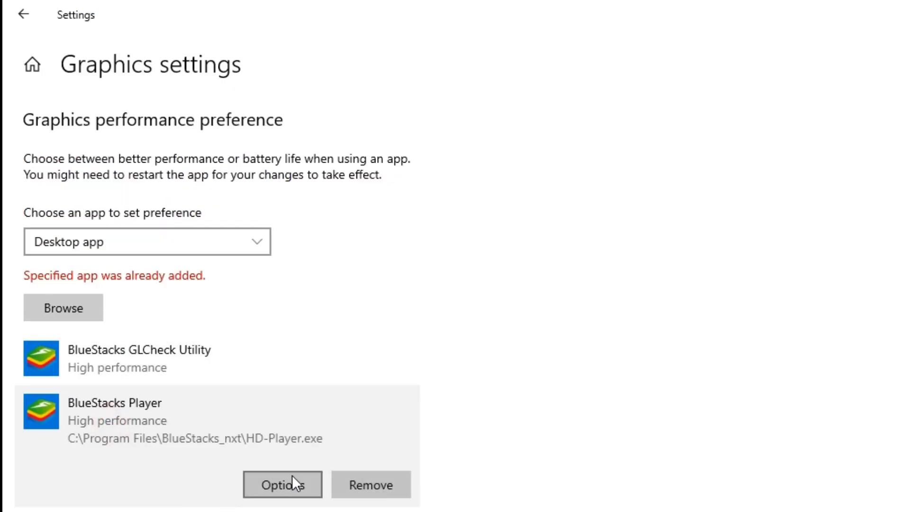
pyautogui.click(281, 483)
pyautogui.click(525, 426)
pyautogui.click(119, 341)
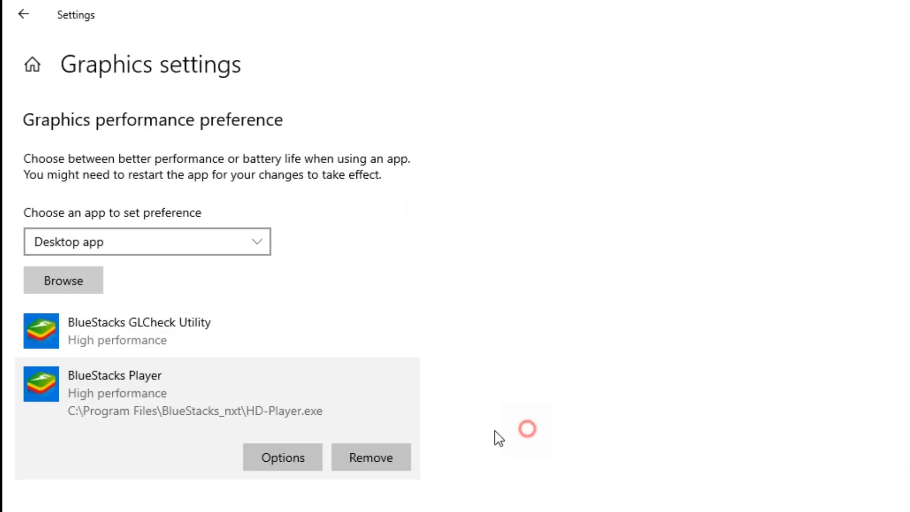
pyautogui.click(282, 407)
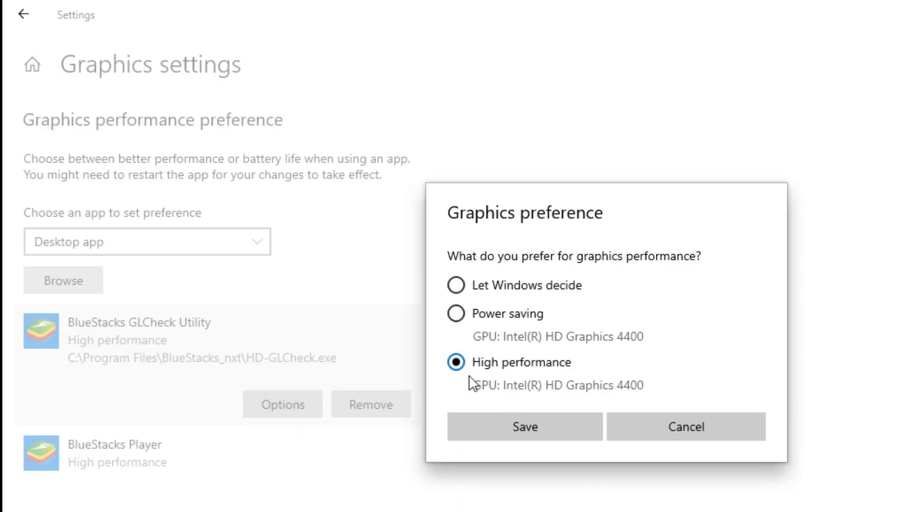
pyautogui.click(488, 416)
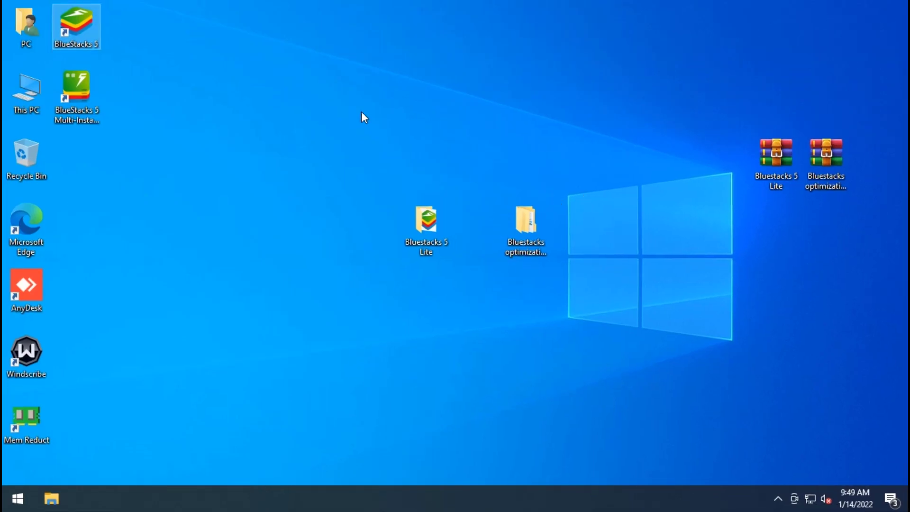
# - Refresh the desktop and check the CPU's virtualization status in Task Manager's performance view, closing it when done
pyautogui.rightClick(359, 111)
pyautogui.click(387, 148)
pyautogui.rightClick(433, 498)
pyautogui.click(486, 445)
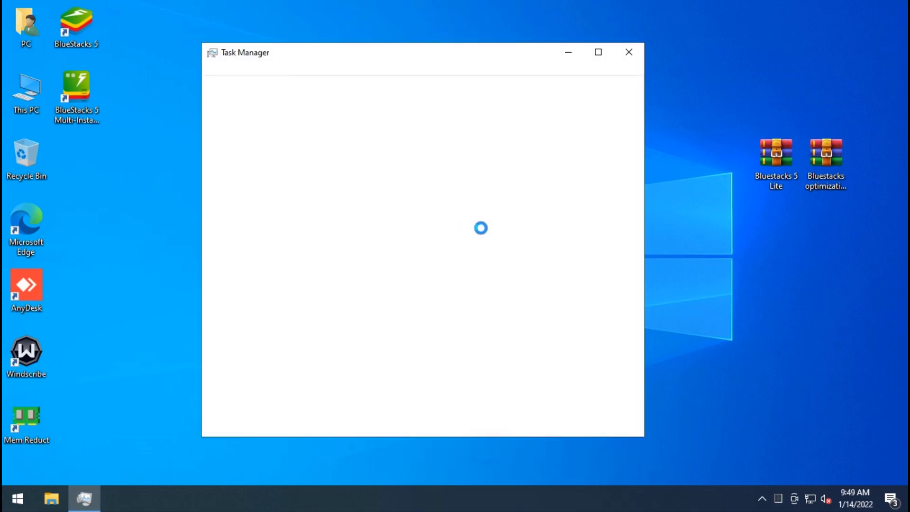
pyautogui.click(280, 88)
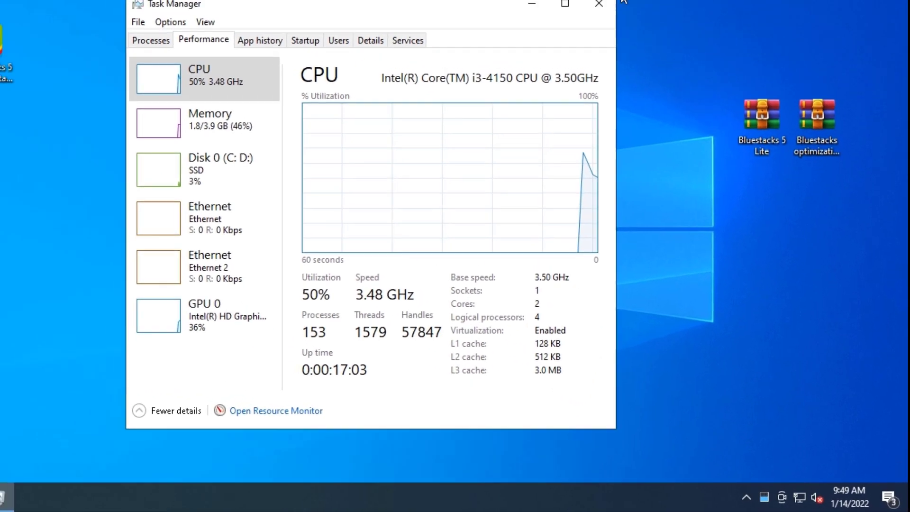
pyautogui.click(634, 53)
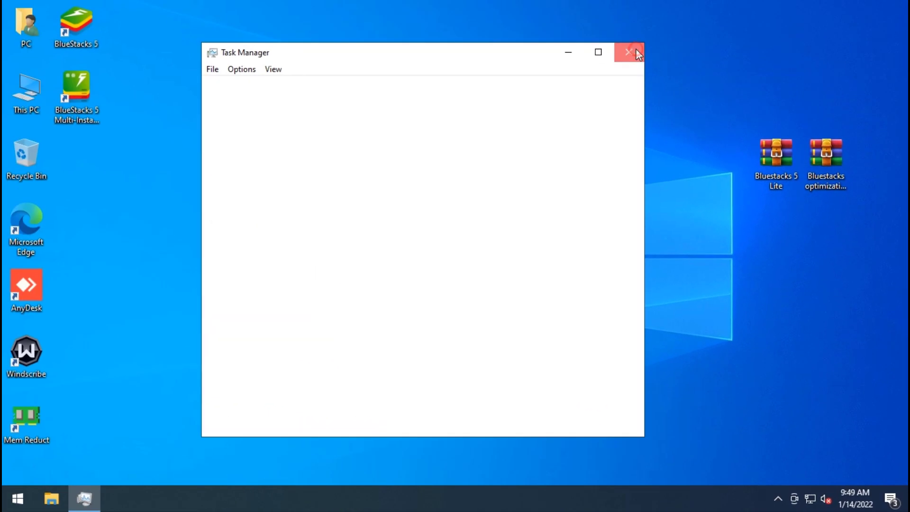
# - Review the compatibility settings of HD-Player in the BlueStacks 5 shortcut's file location, and close its properties and the folder
pyautogui.rightClick(70, 44)
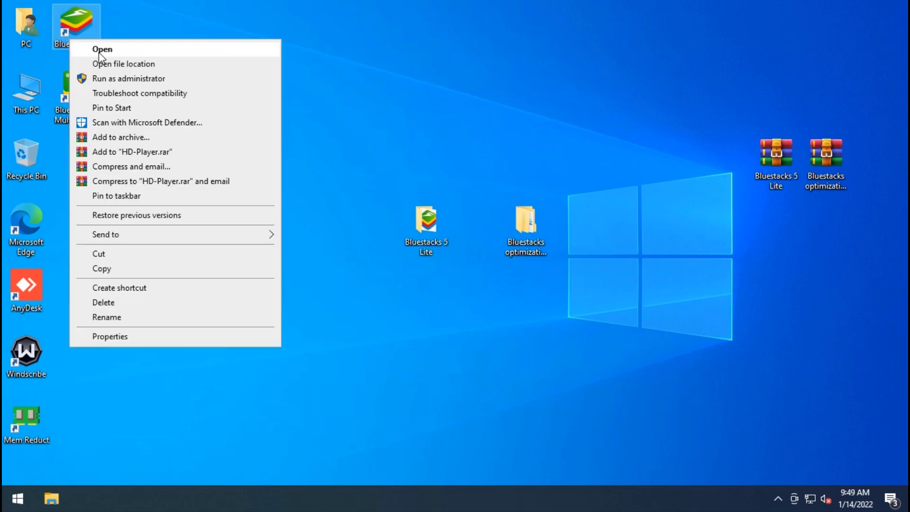
pyautogui.click(102, 64)
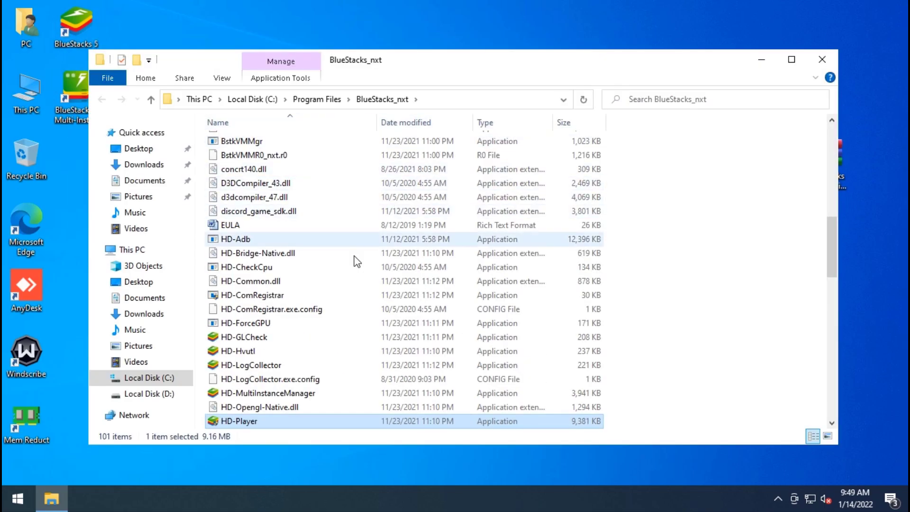
pyautogui.rightClick(238, 420)
pyautogui.click(258, 409)
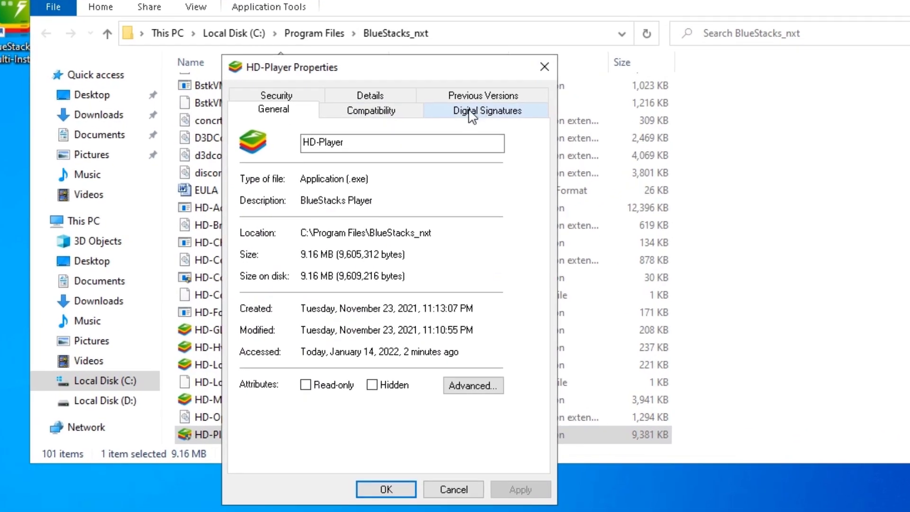
pyautogui.click(381, 127)
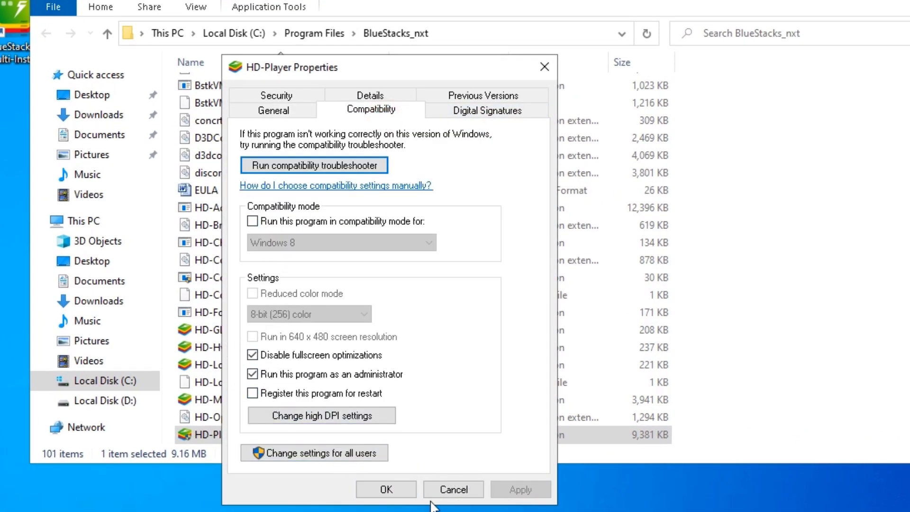
pyautogui.click(386, 490)
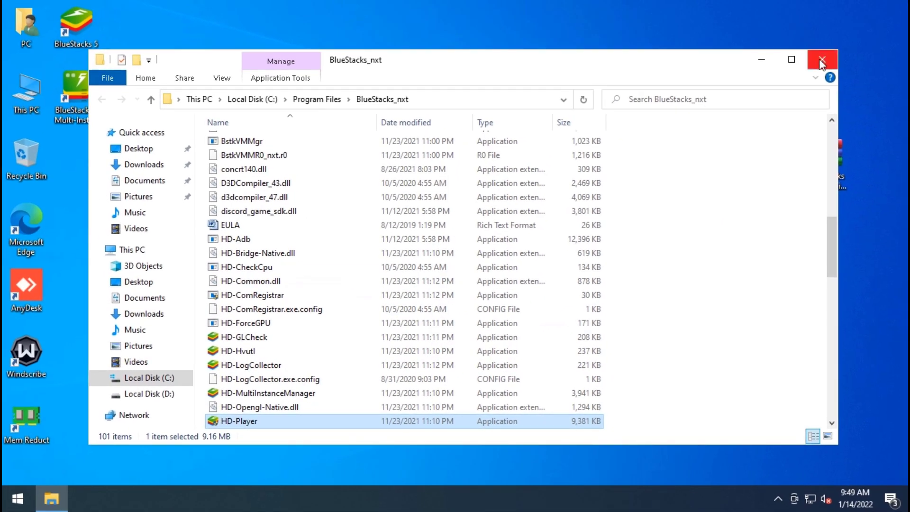
pyautogui.click(821, 60)
# - Refresh the desktop and run BlueStacks 5 as an administrator
pyautogui.rightClick(230, 102)
pyautogui.click(262, 139)
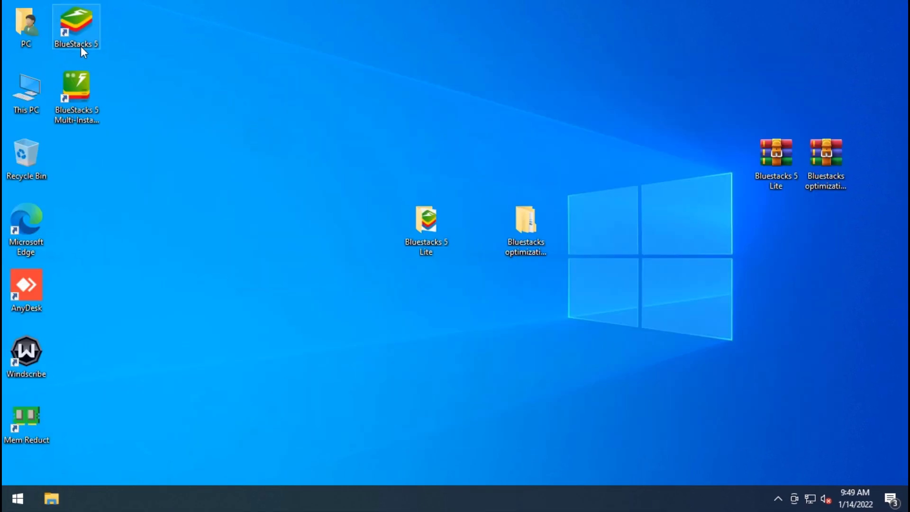
pyautogui.rightClick(78, 43)
pyautogui.click(183, 79)
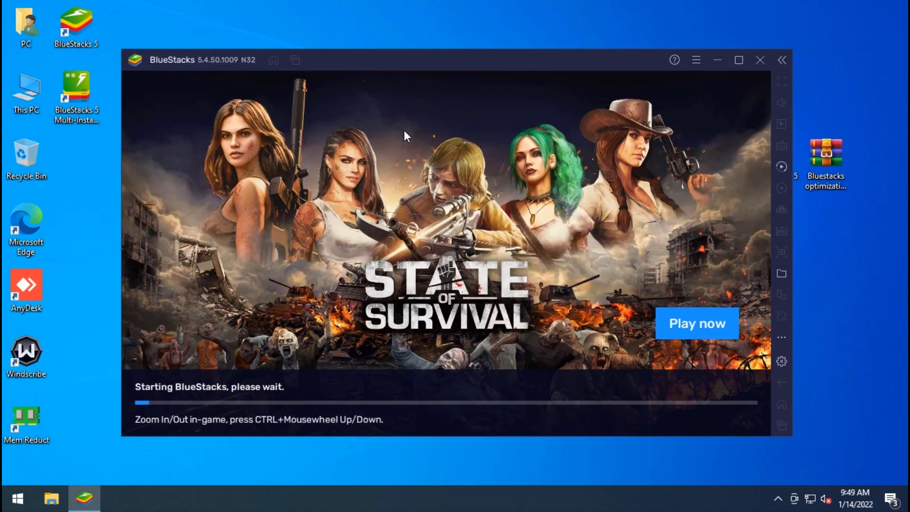
# - Reposition the BlueStacks window, open its settings and set the memory allocation to Medium (2 GB)
pyautogui.moveTo(435, 62); pyautogui.dragTo(394, 46)
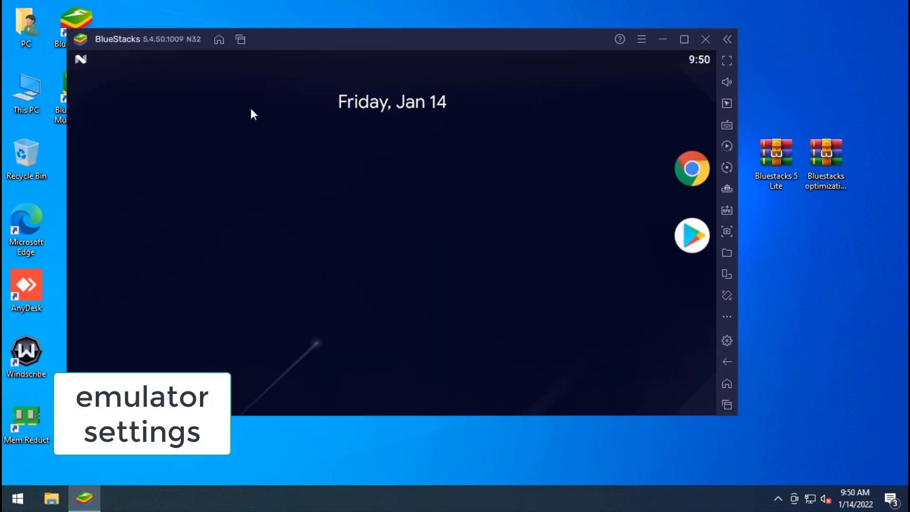
pyautogui.click(641, 39)
pyautogui.click(621, 58)
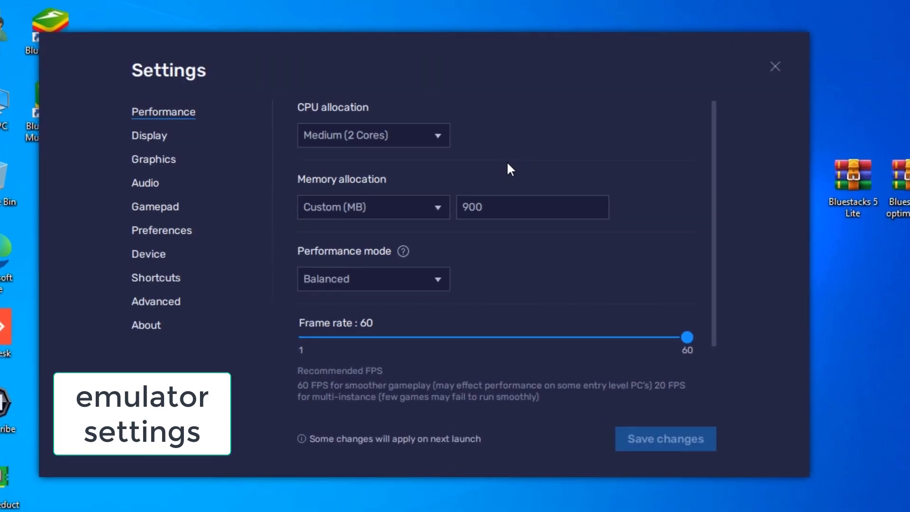
pyautogui.click(392, 209)
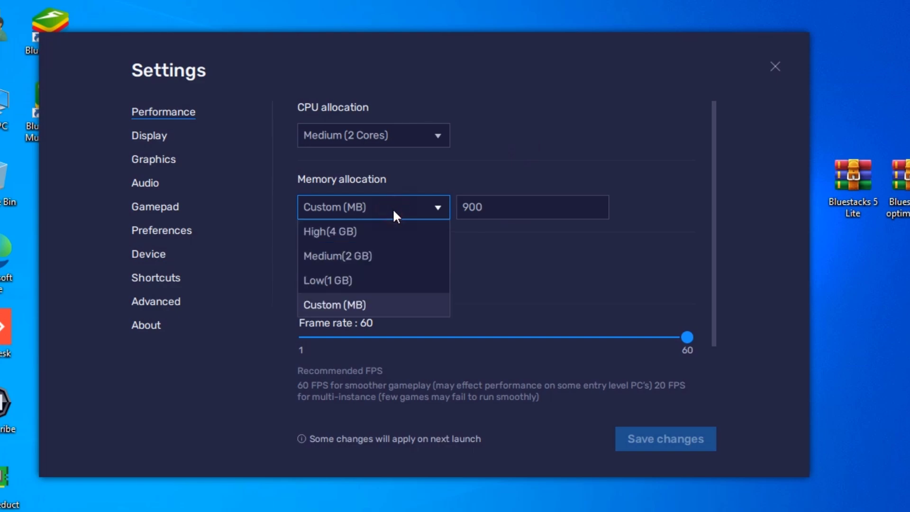
pyautogui.click(363, 255)
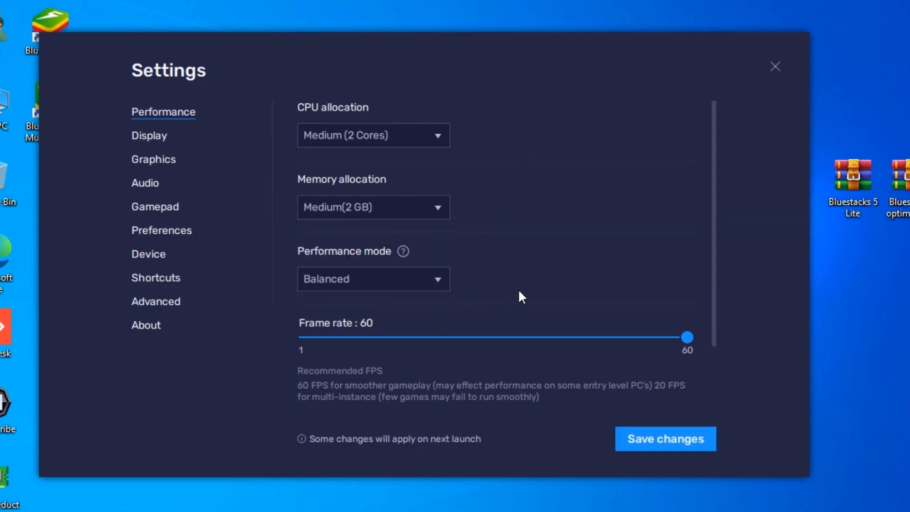
# - Keep the performance mode on Balanced, enable Display FPS during gameplay, and save the performance changes with a BlueStacks restart
pyautogui.scroll(-2, 497, 284)
pyautogui.click(359, 204)
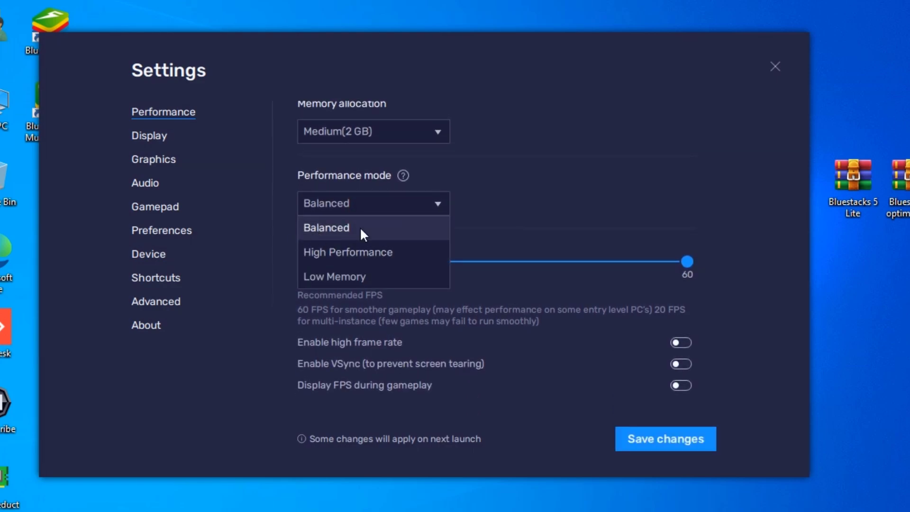
pyautogui.click(323, 230)
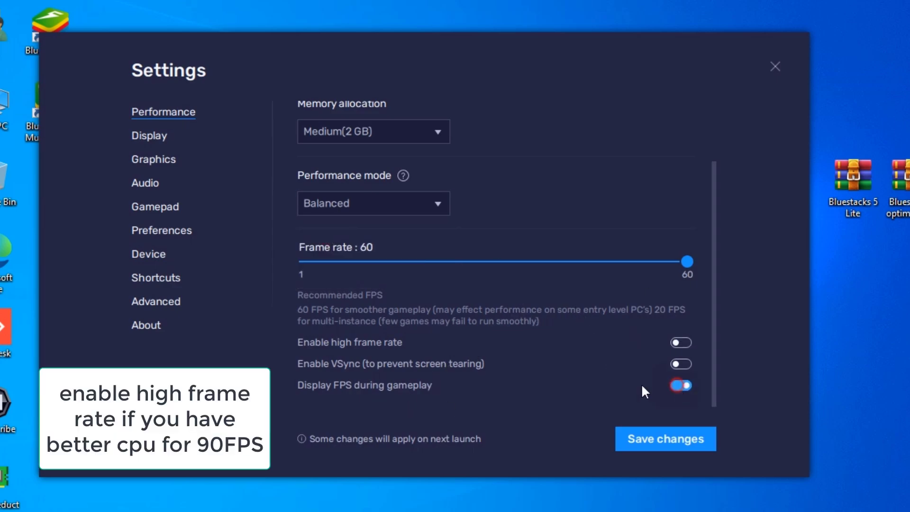
pyautogui.click(153, 135)
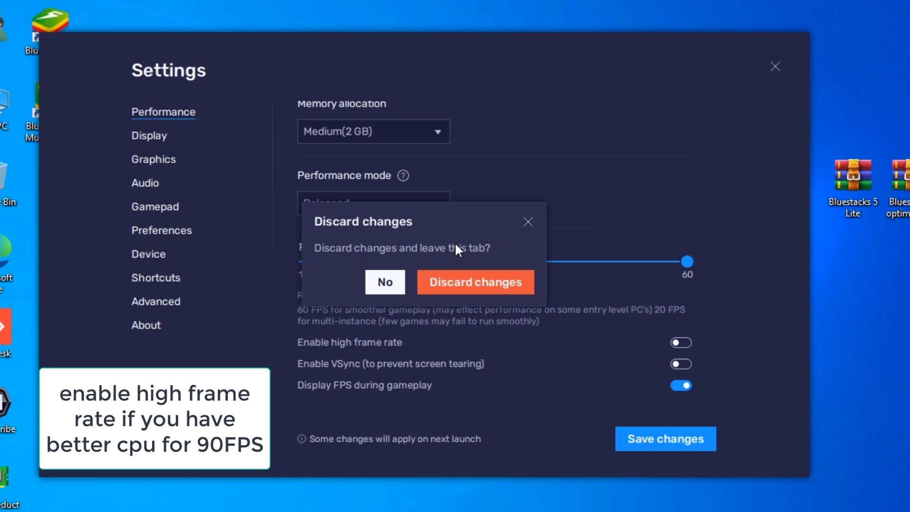
pyautogui.click(527, 220)
pyautogui.click(650, 444)
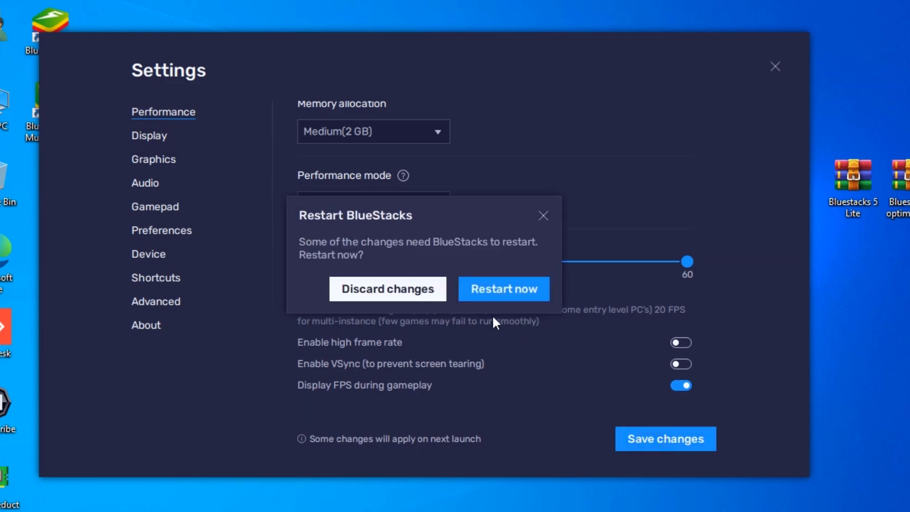
pyautogui.click(494, 287)
# - Set the display resolution to 960 x 540 and pixel density to 160 DPI (Low), saving with a BlueStacks restart
pyautogui.click(157, 138)
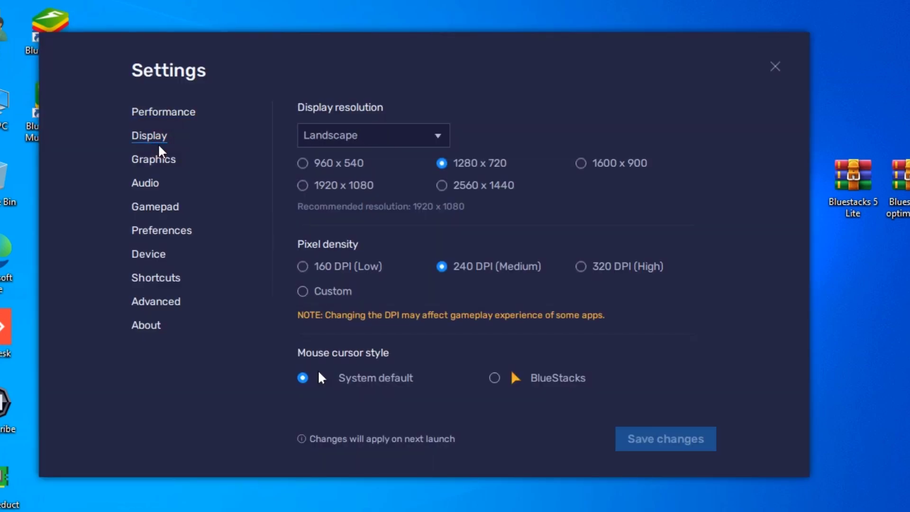
pyautogui.click(303, 163)
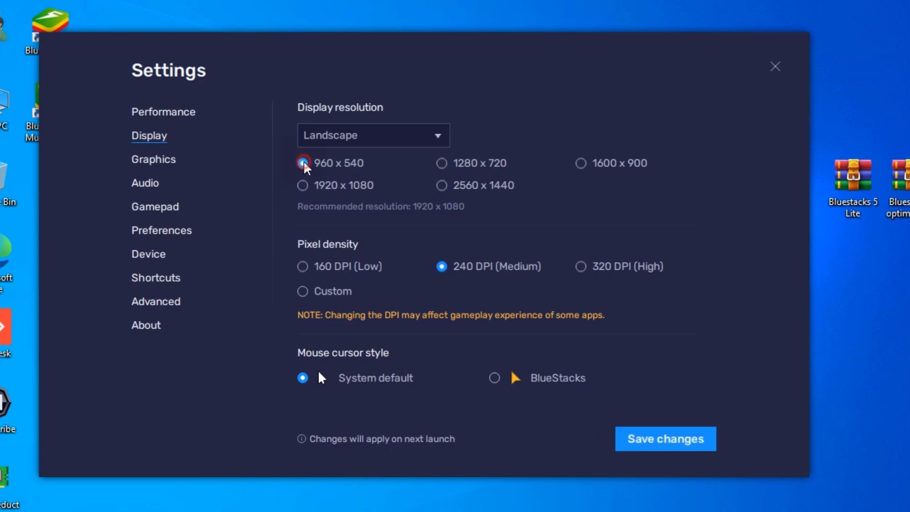
pyautogui.click(303, 268)
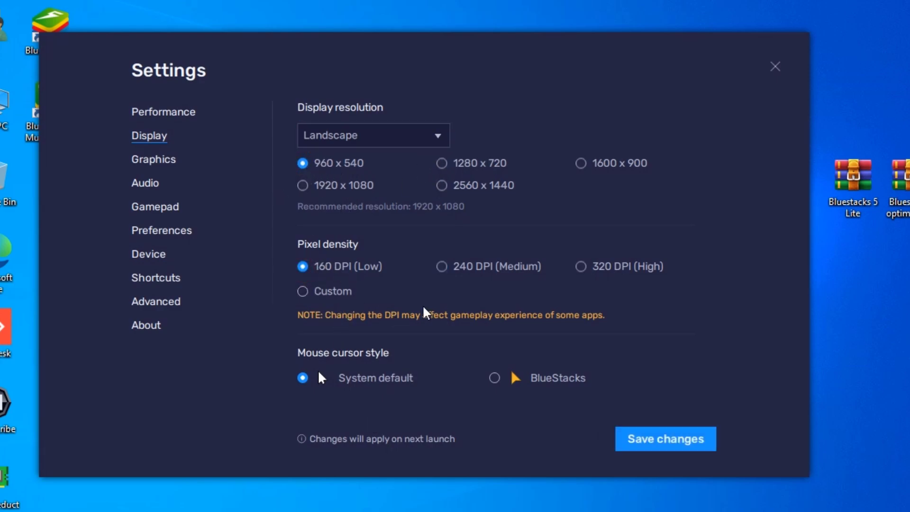
pyautogui.click(636, 445)
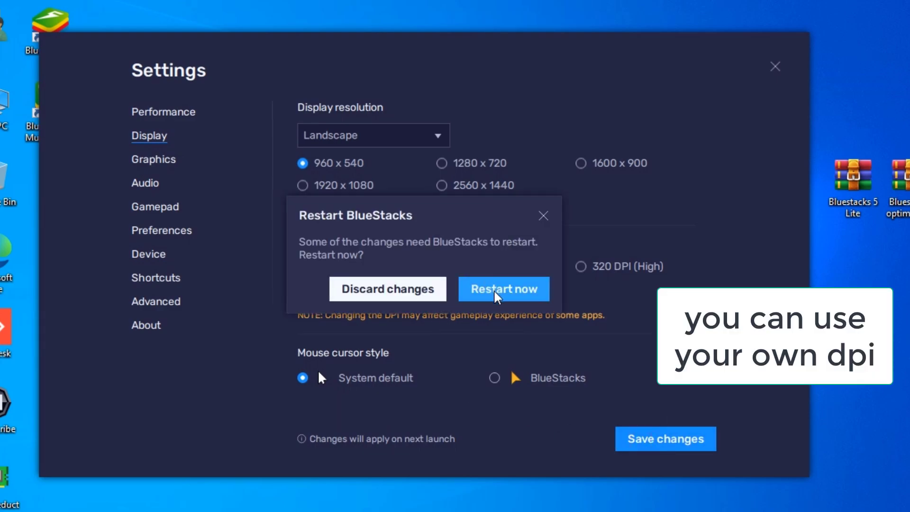
pyautogui.click(543, 215)
pyautogui.click(691, 454)
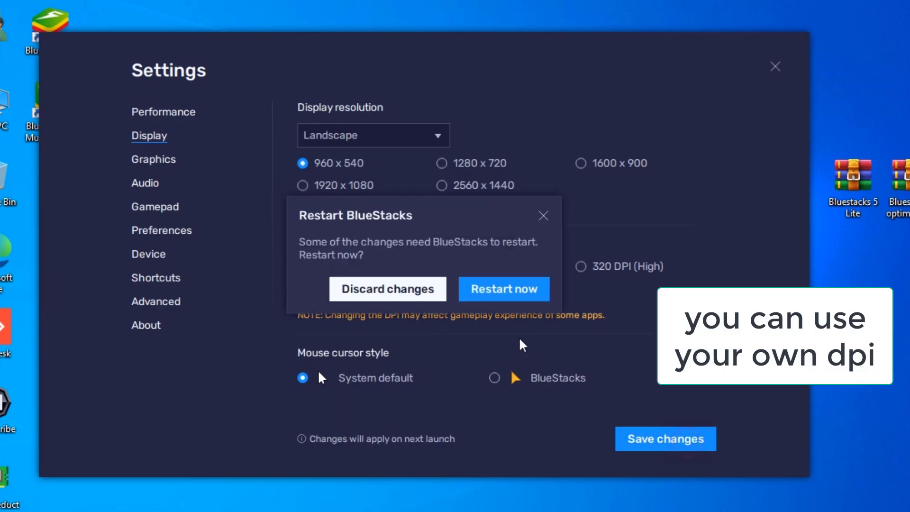
pyautogui.click(495, 288)
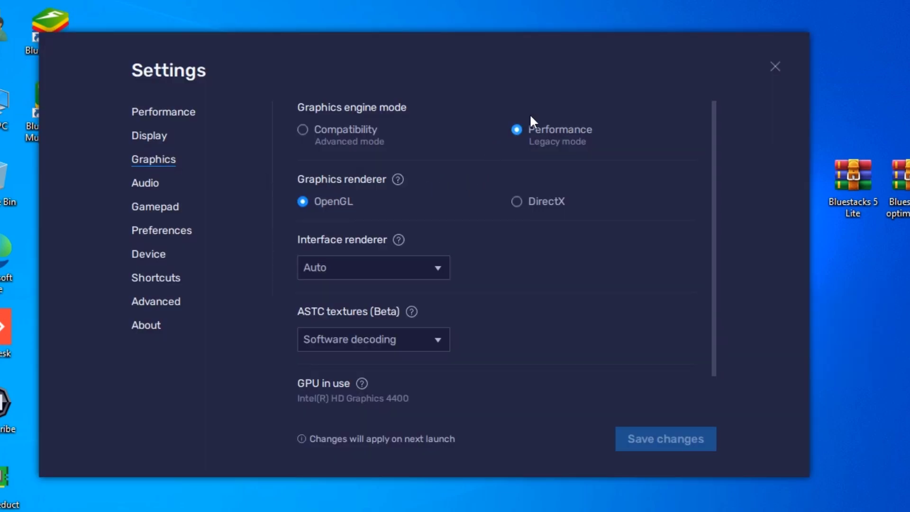
# - Disable ASTC textures in the graphics settings, keeping the interface renderer on Auto and Prefer dedicated GPU enabled
pyautogui.click(394, 271)
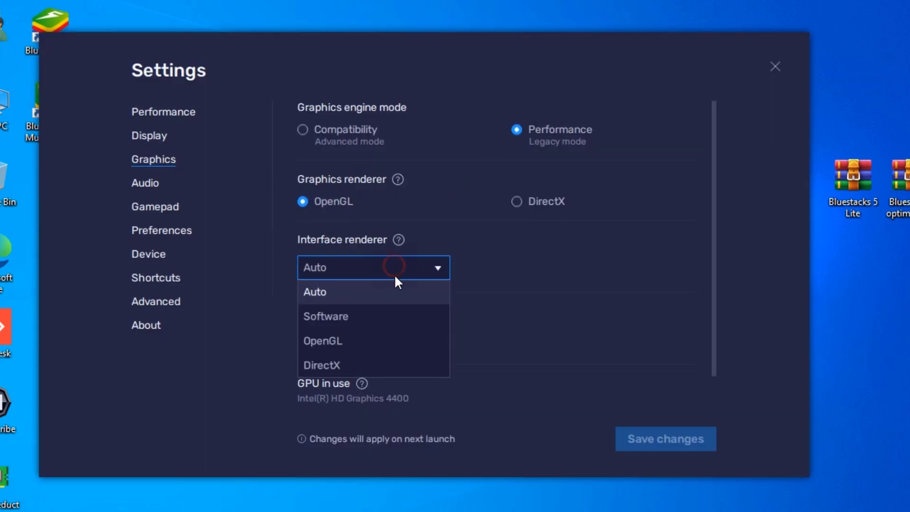
pyautogui.click(516, 346)
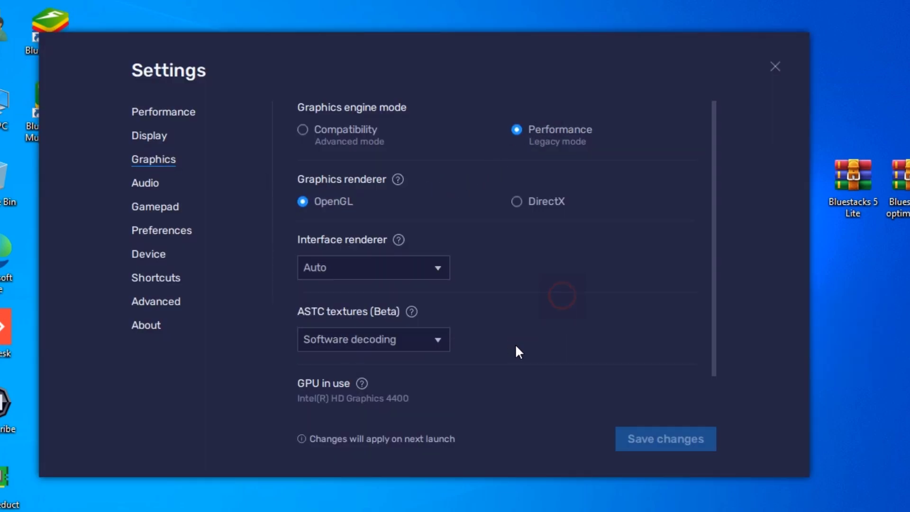
pyautogui.click(408, 349)
pyautogui.click(325, 367)
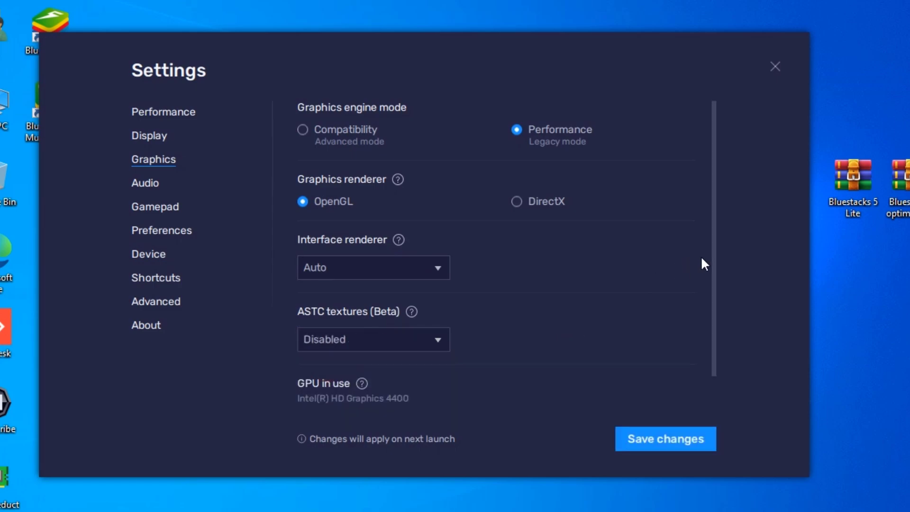
pyautogui.scroll(-2, 702, 259)
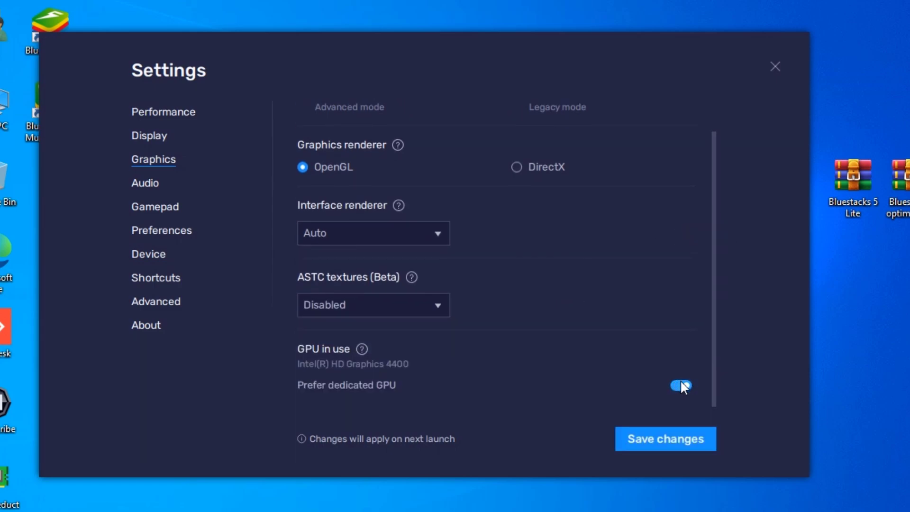
pyautogui.click(680, 384)
pyautogui.click(681, 386)
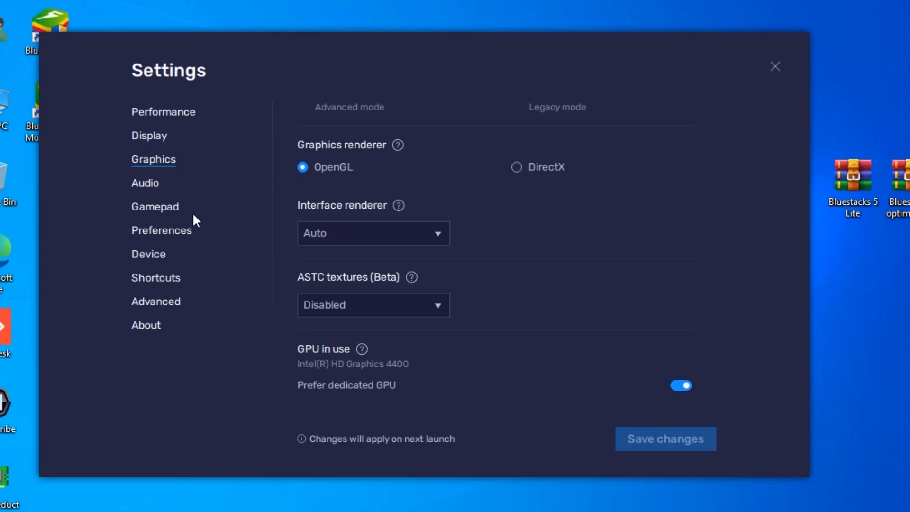
# - Check the audio devices, turn off gamepad detection and save the change
pyautogui.click(151, 191)
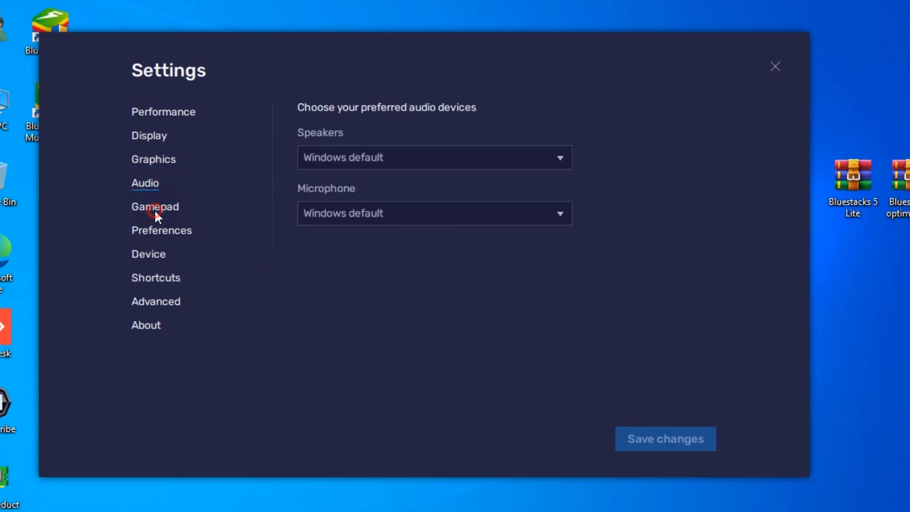
pyautogui.click(155, 209)
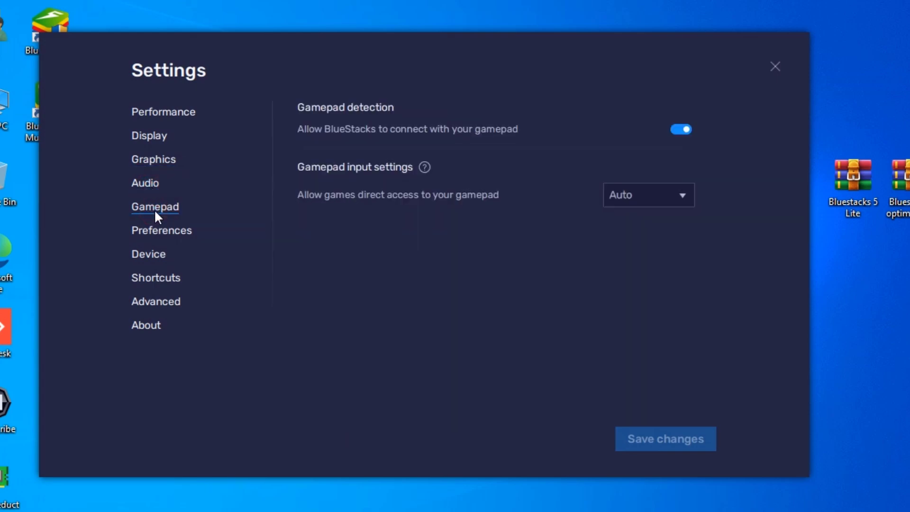
pyautogui.click(681, 131)
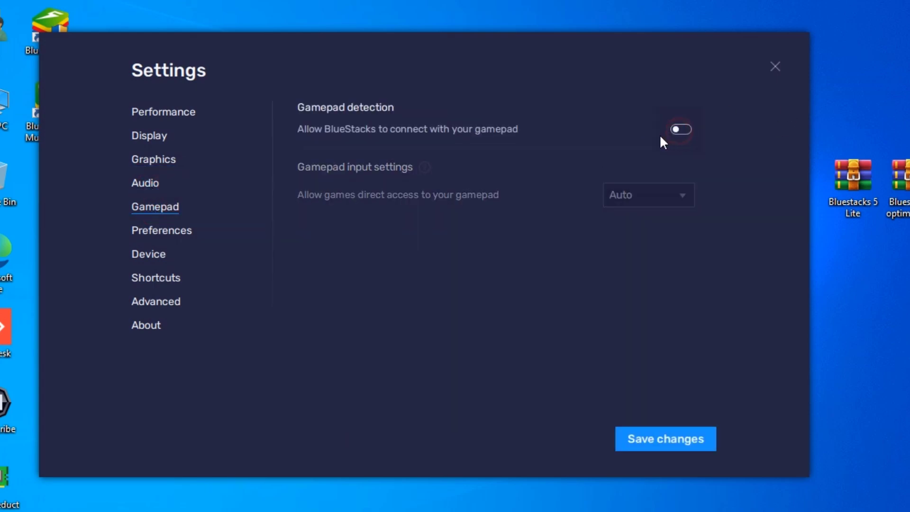
pyautogui.click(158, 230)
pyautogui.click(528, 221)
pyautogui.click(664, 439)
# - View the preferences, set the predefined device profile to Asus ROG 2 and save the change
pyautogui.click(176, 230)
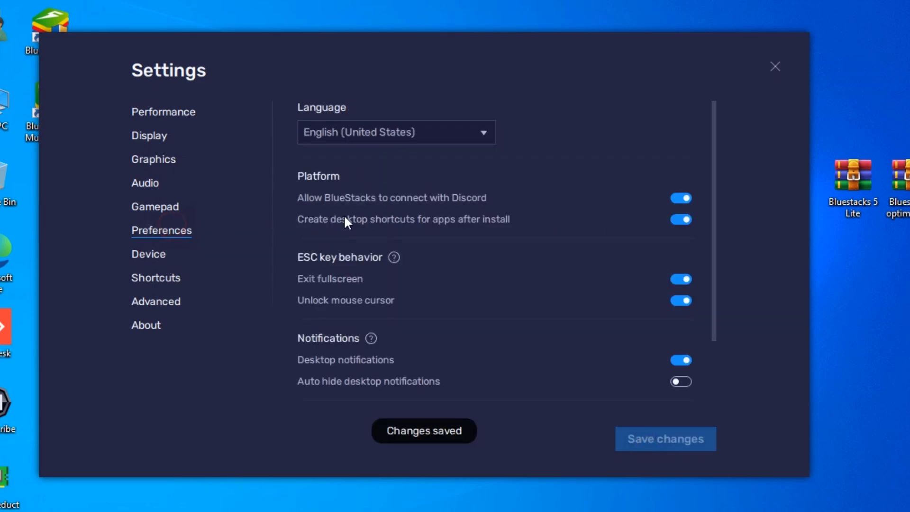
pyautogui.click(149, 258)
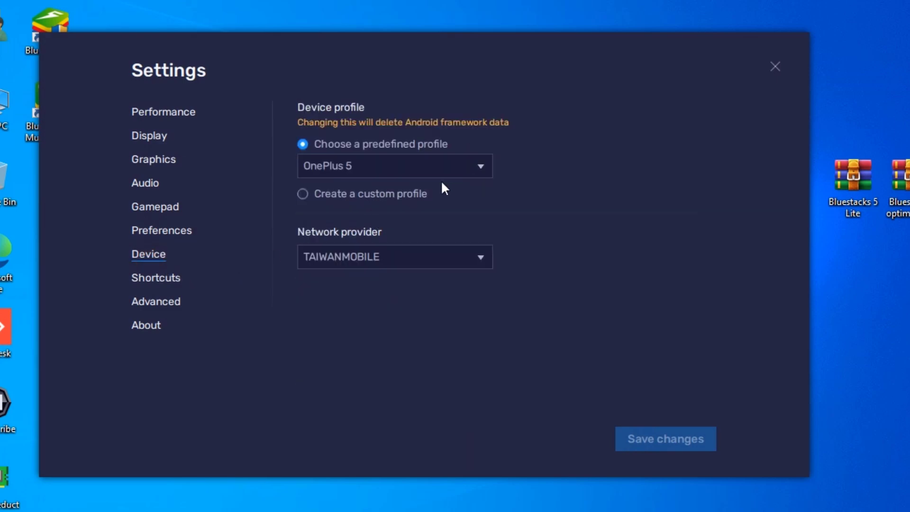
pyautogui.click(429, 168)
pyautogui.click(358, 187)
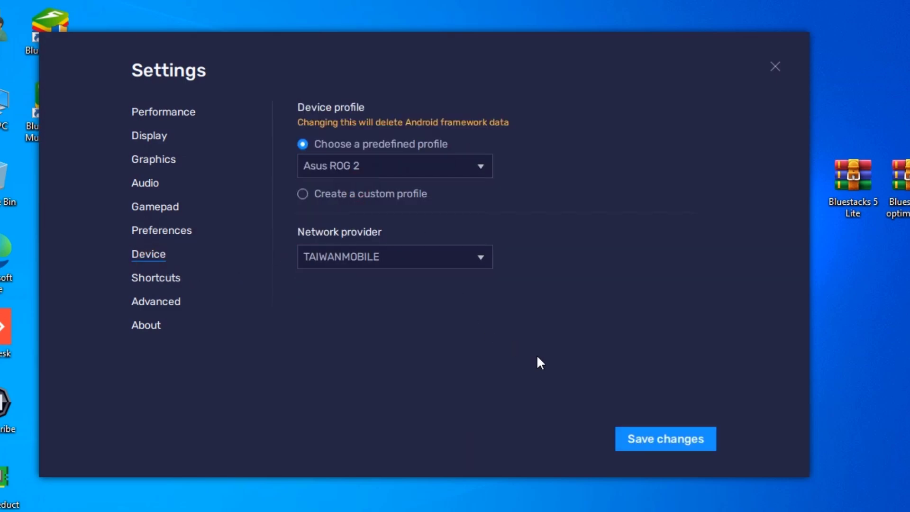
pyautogui.click(652, 441)
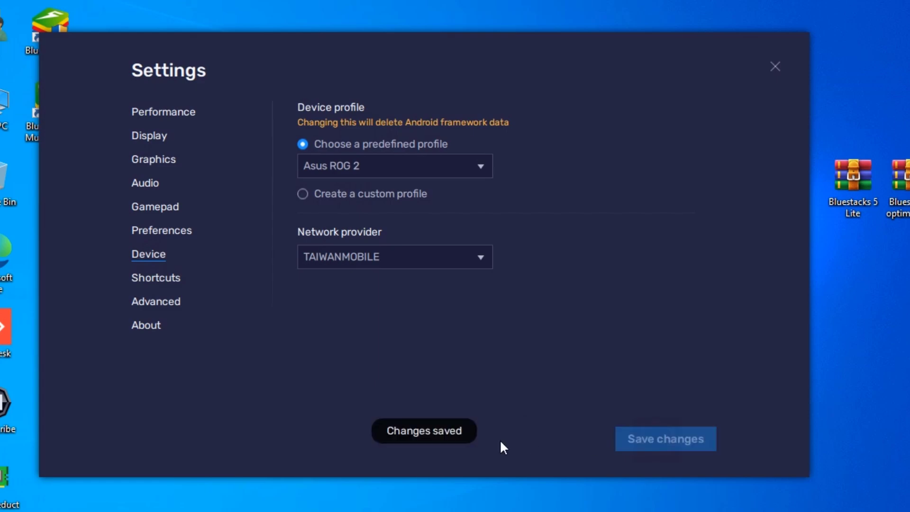
# - Look through the Advanced and About settings without discarding changes, and close the settings window
pyautogui.click(161, 300)
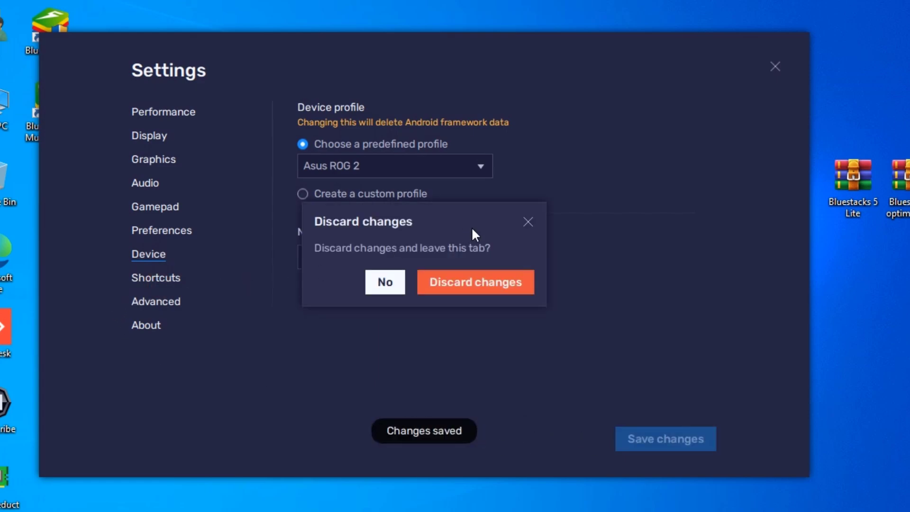
pyautogui.click(528, 222)
pyautogui.click(156, 301)
pyautogui.click(146, 325)
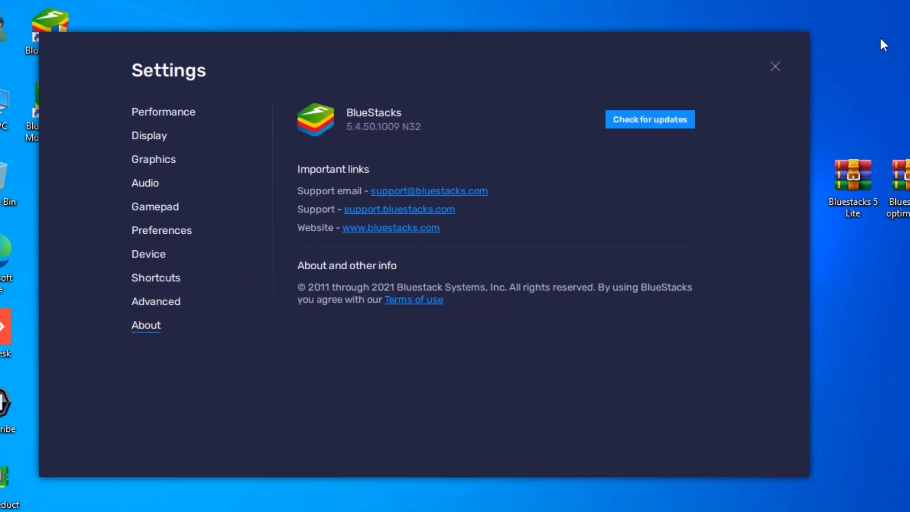
pyautogui.click(774, 66)
# - Open the Play Store from the emulator's app drawer and start signing in to Google Play
pyautogui.moveTo(495, 301); pyautogui.dragTo(448, 265)
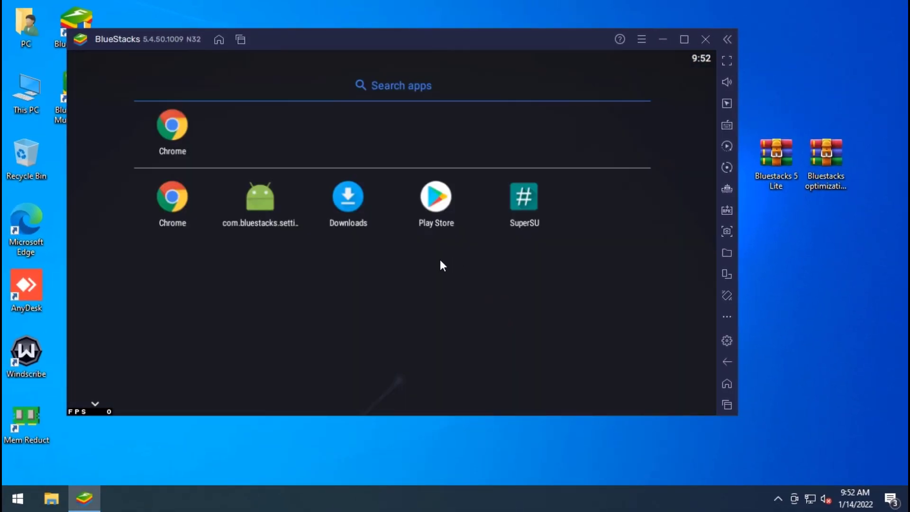
pyautogui.click(435, 204)
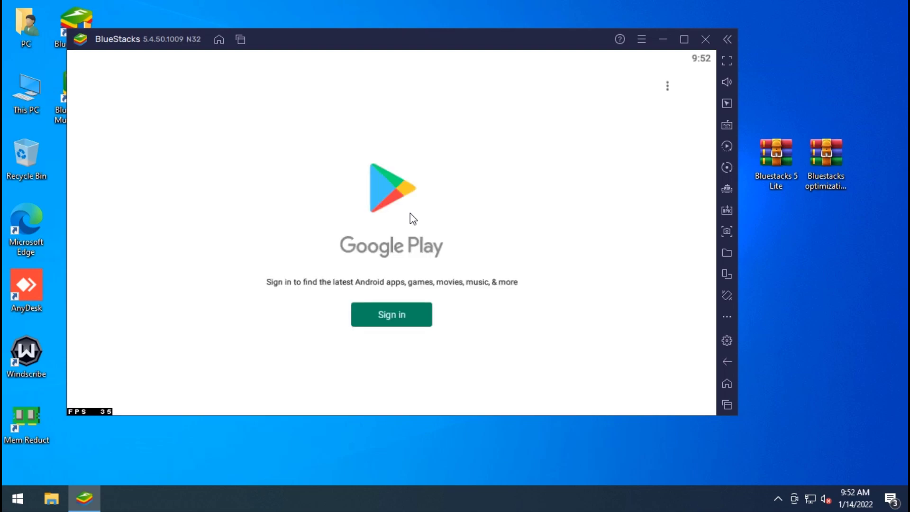
pyautogui.click(400, 326)
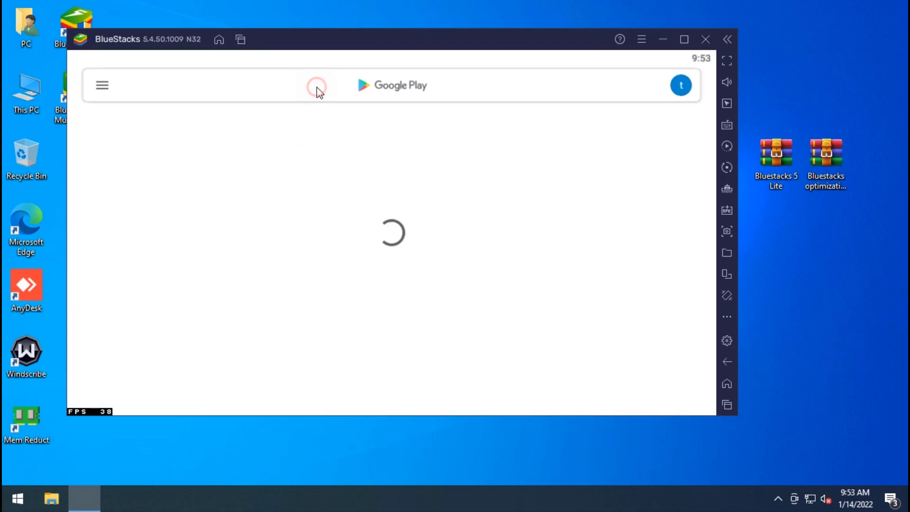
# - Search Google Play for "free fire" and install Garena Free Fire - New Age
pyautogui.click(373, 87)
pyautogui.write('free')
pyautogui.click(194, 126)
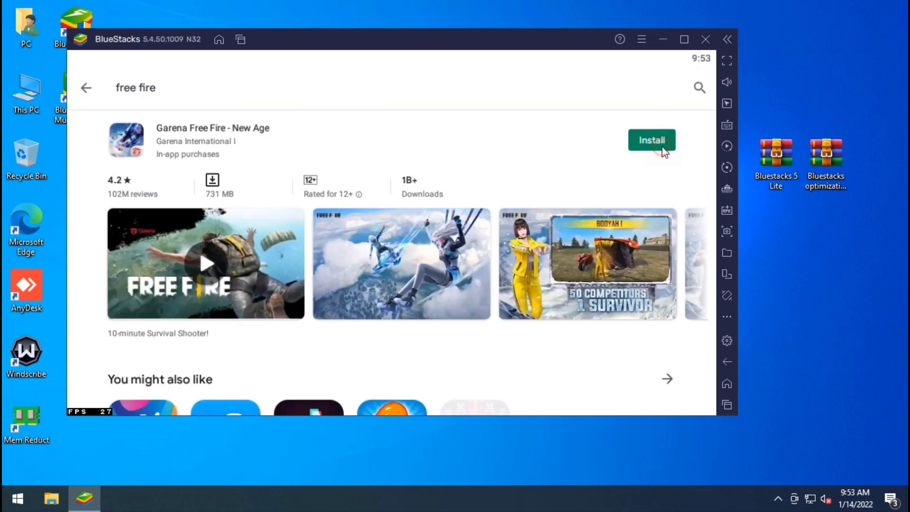
pyautogui.click(664, 148)
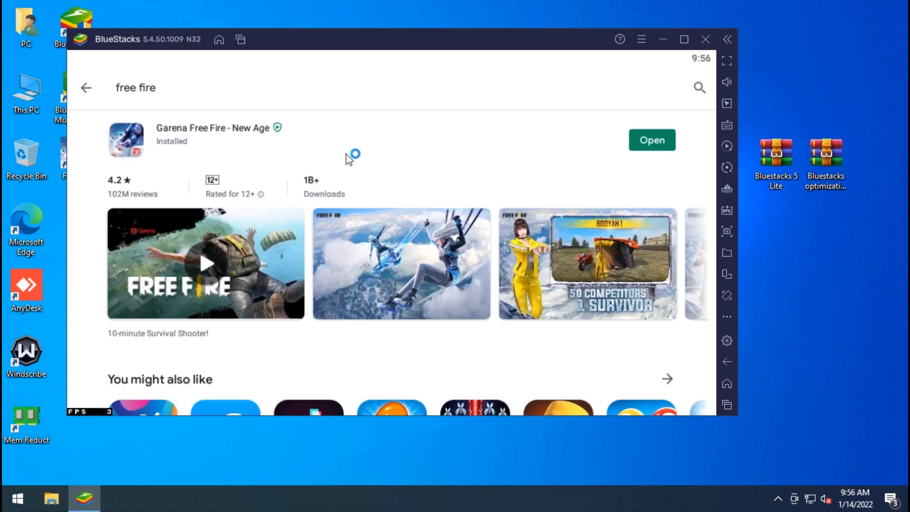
# - Leave the Play Store for the emulator's home screen and open the full app list
pyautogui.click(726, 402)
pyautogui.moveTo(345, 306); pyautogui.dragTo(350, 279)
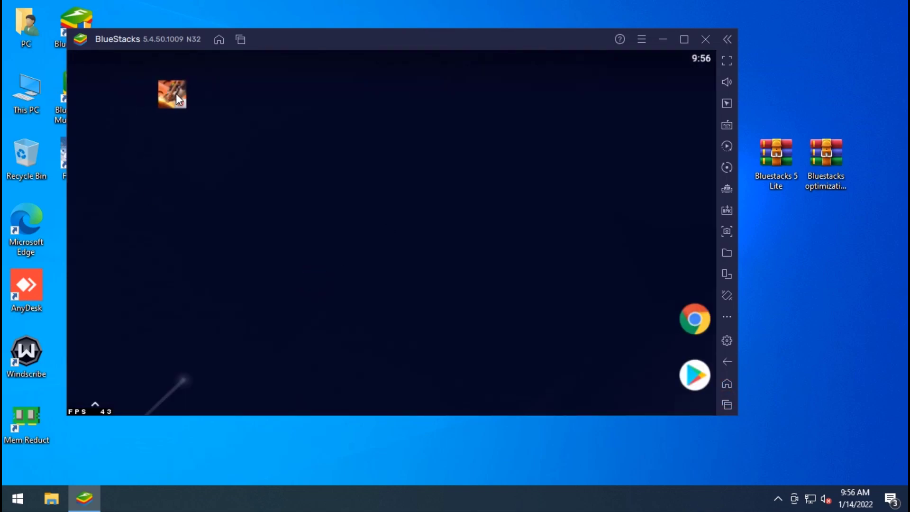
pyautogui.moveTo(371, 249); pyautogui.dragTo(366, 201)
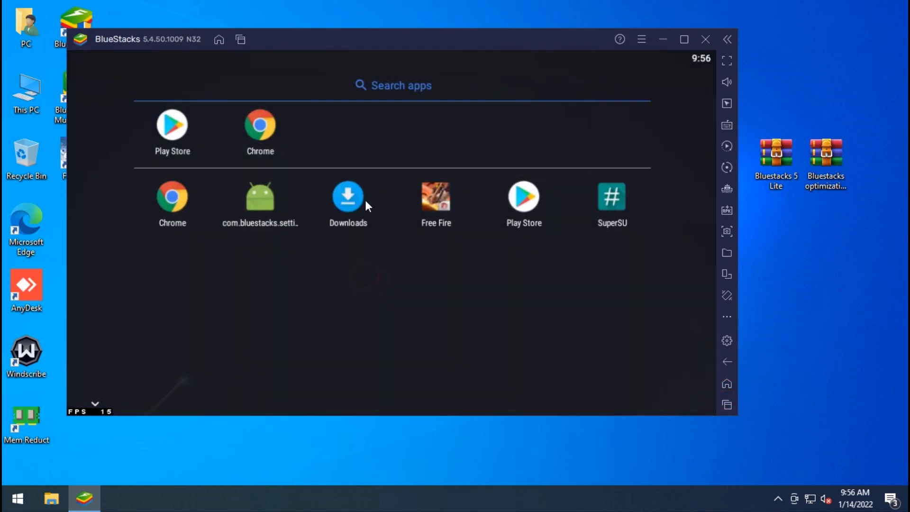
# - Launch Free Fire, set its display graphics to Smooth, and close the game settings
pyautogui.click(435, 209)
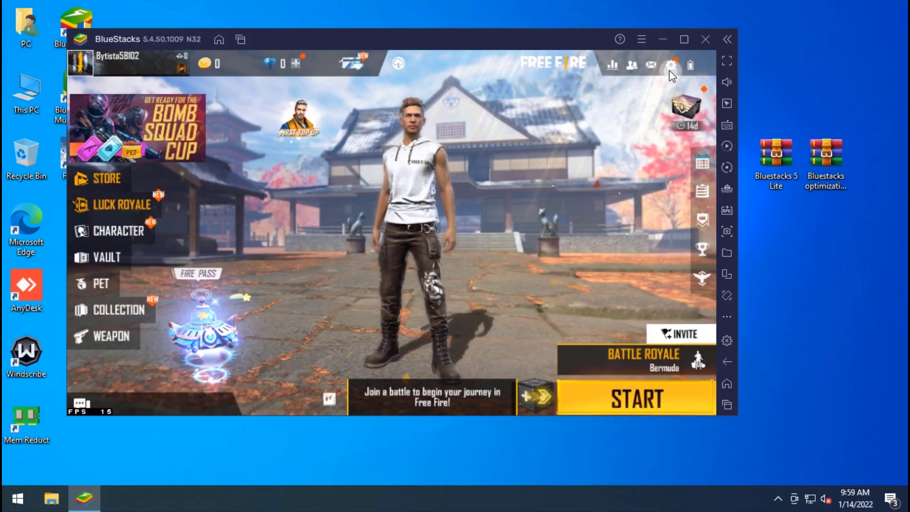
pyautogui.click(670, 66)
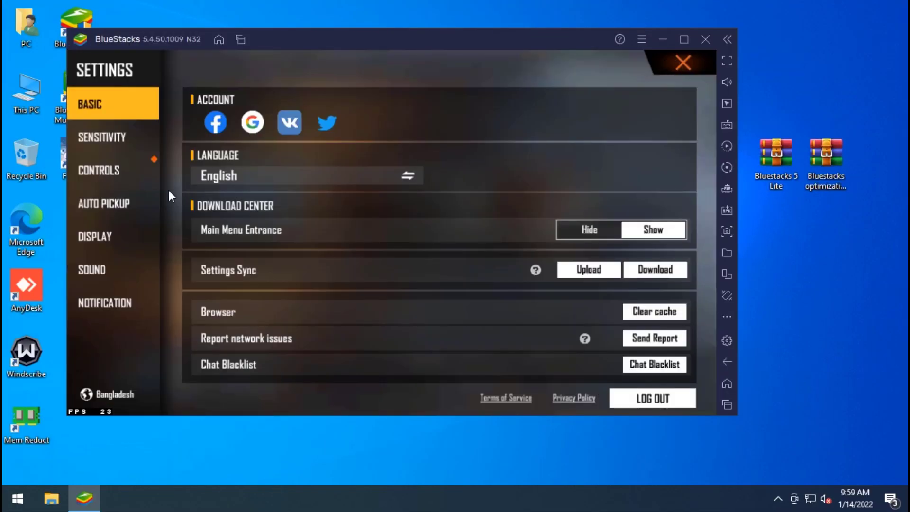
pyautogui.click(105, 238)
pyautogui.click(516, 123)
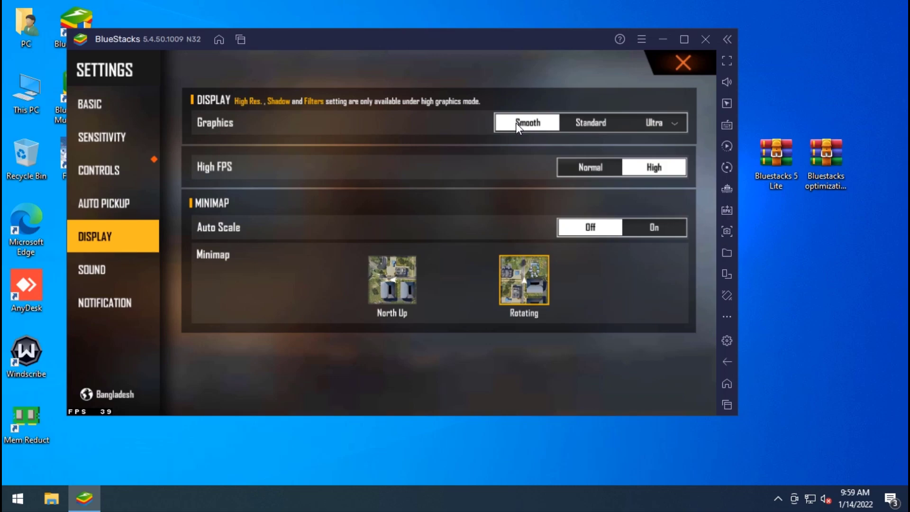
pyautogui.click(682, 64)
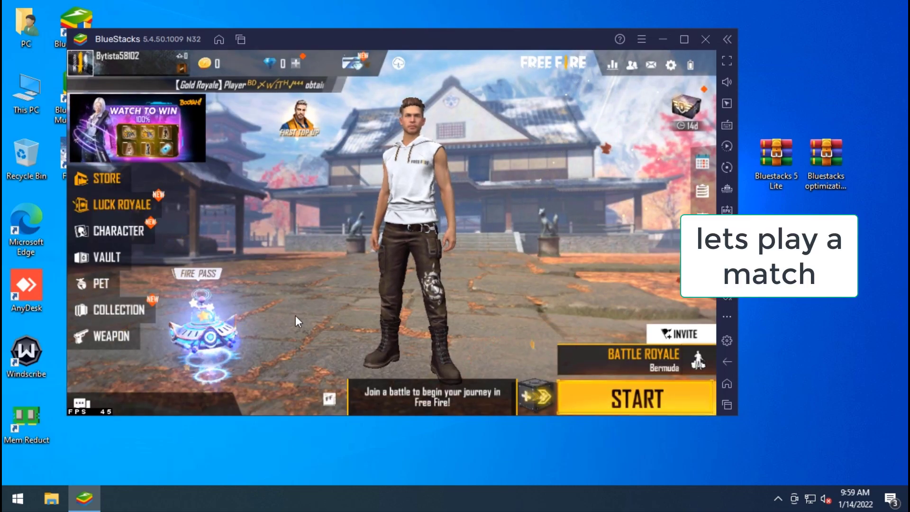
# - Choose the Battle Royale mode on the Bermuda map and start a match
pyautogui.moveTo(496, 249); pyautogui.dragTo(638, 315)
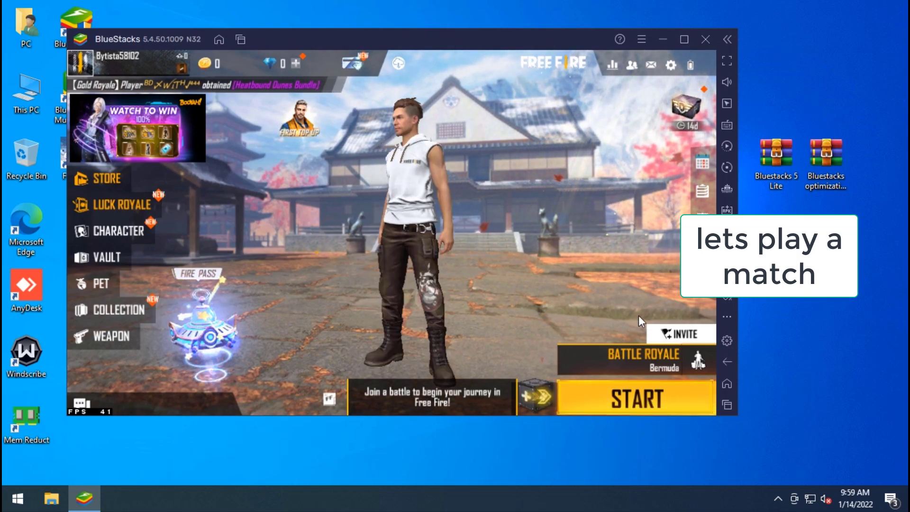
pyautogui.click(624, 355)
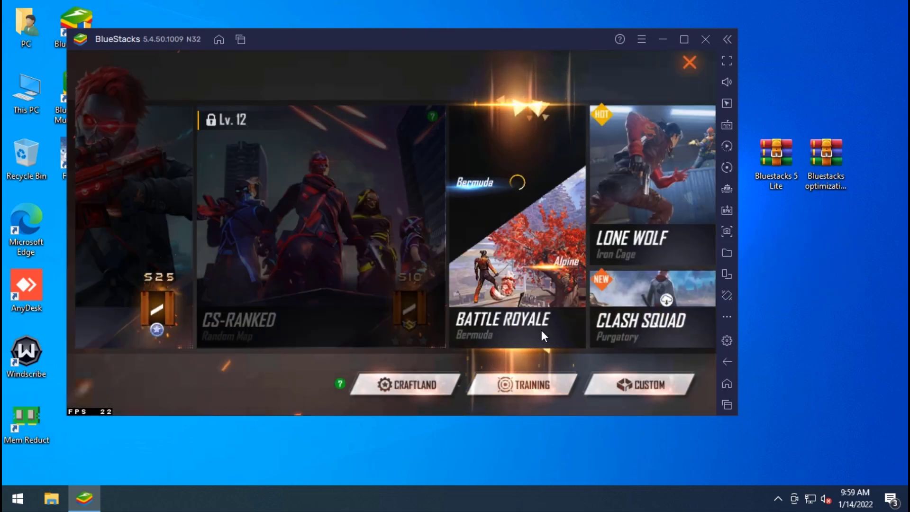
pyautogui.click(556, 179)
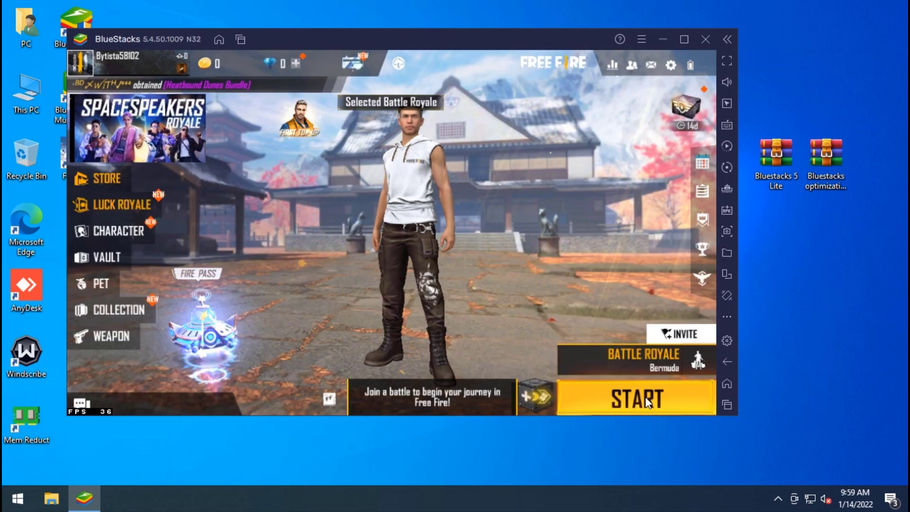
pyautogui.click(633, 404)
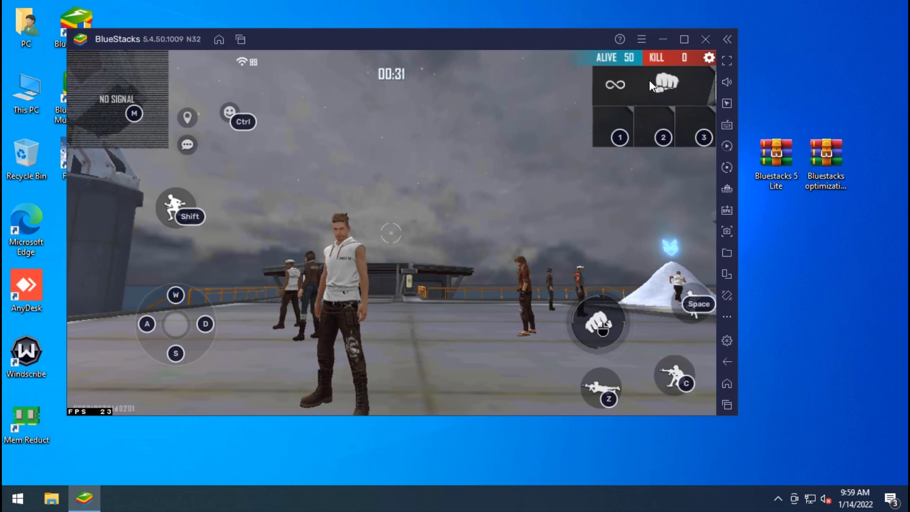
# - Maximize the emulator window and run the character around the pre-match waiting area to test gameplay smoothness
pyautogui.click(683, 39)
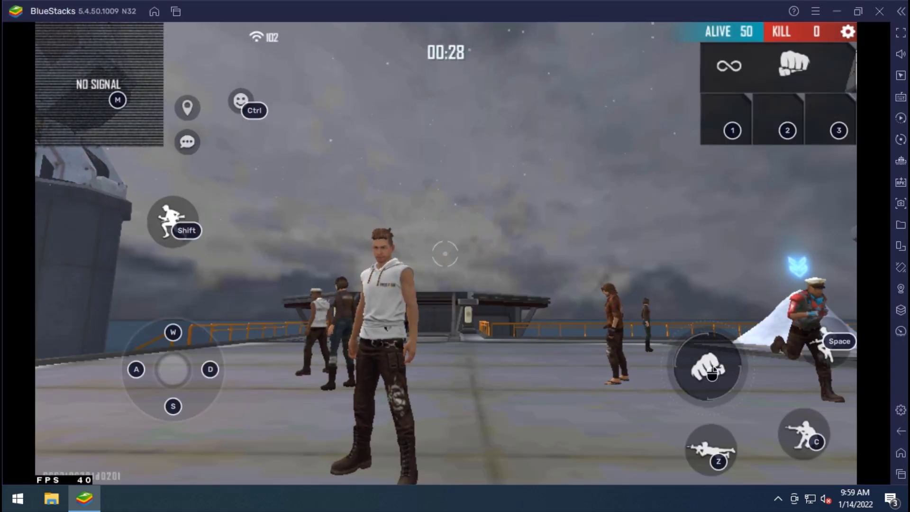
pyautogui.press('w')
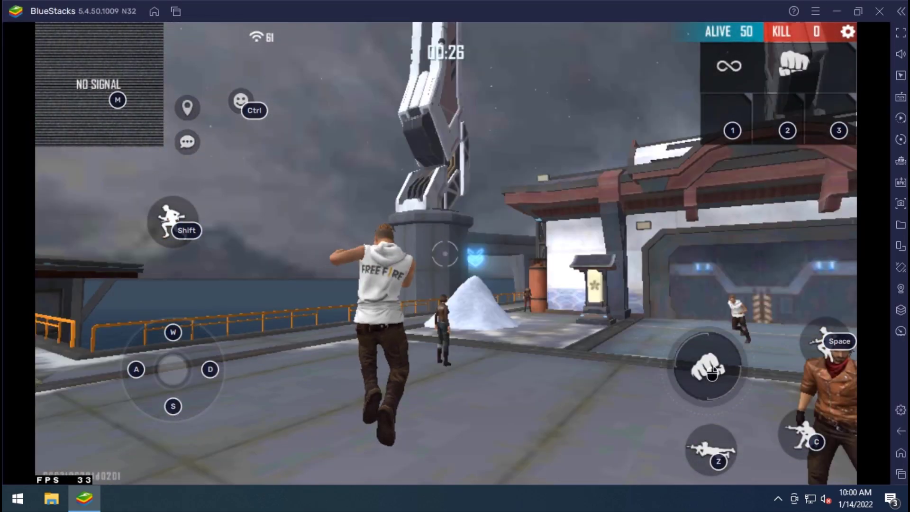
pyautogui.press('w')
pyautogui.press('w')
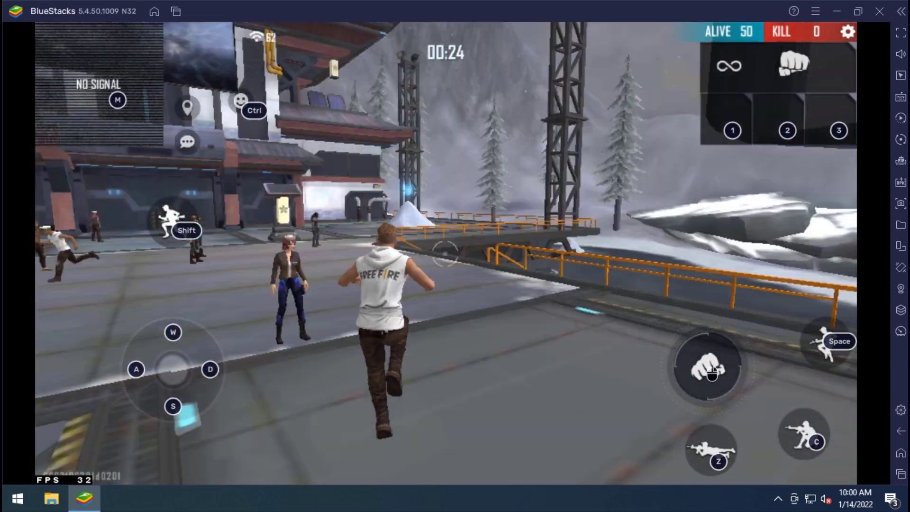
pyautogui.press('w')
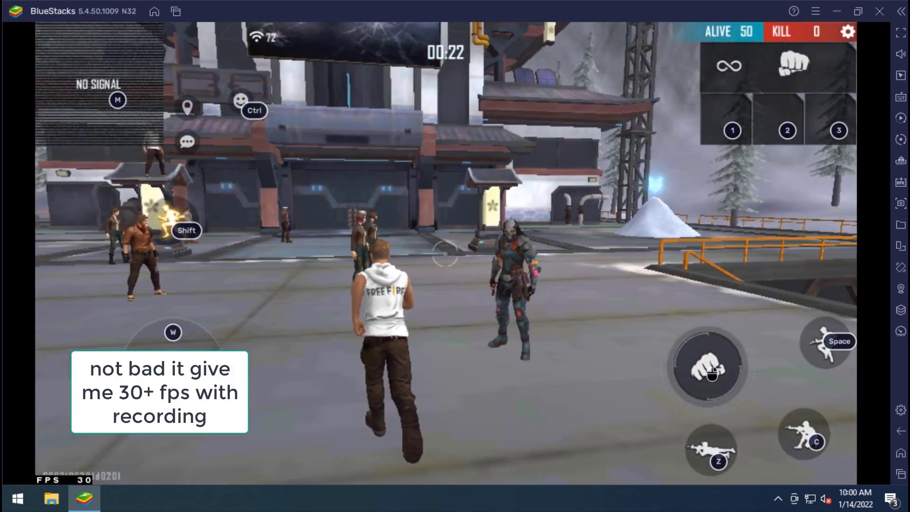
pyautogui.press('w')
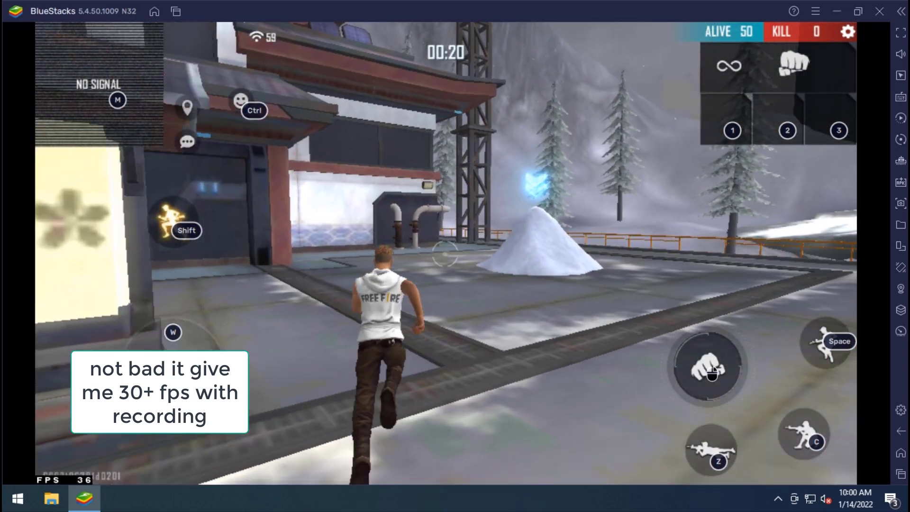
pyautogui.press('w')
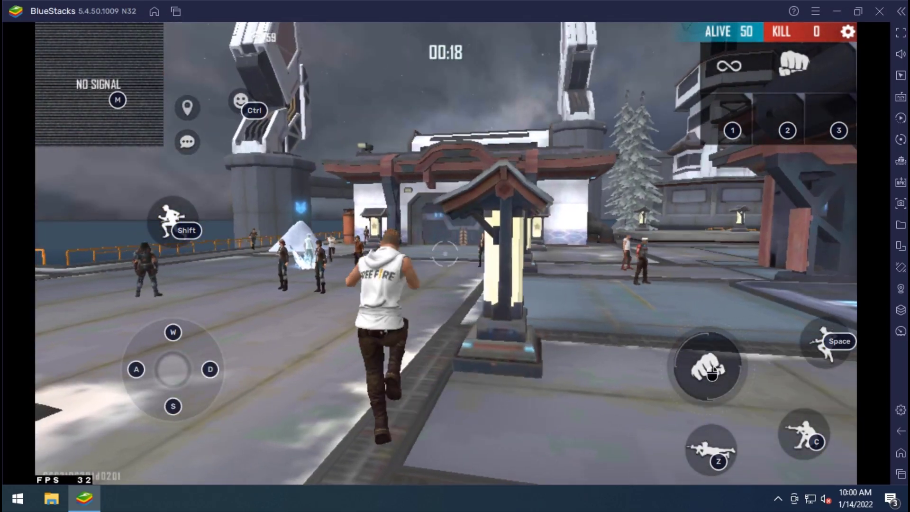
pyautogui.press('w')
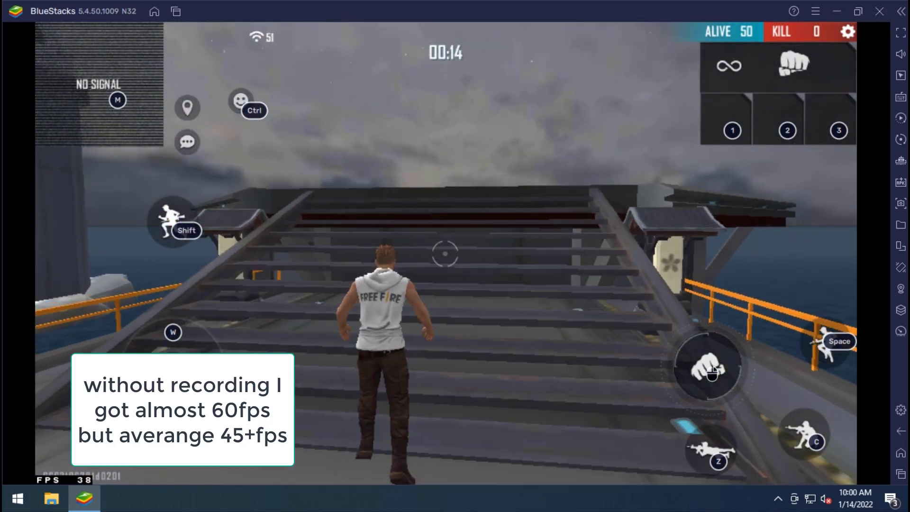
pyautogui.press('w')
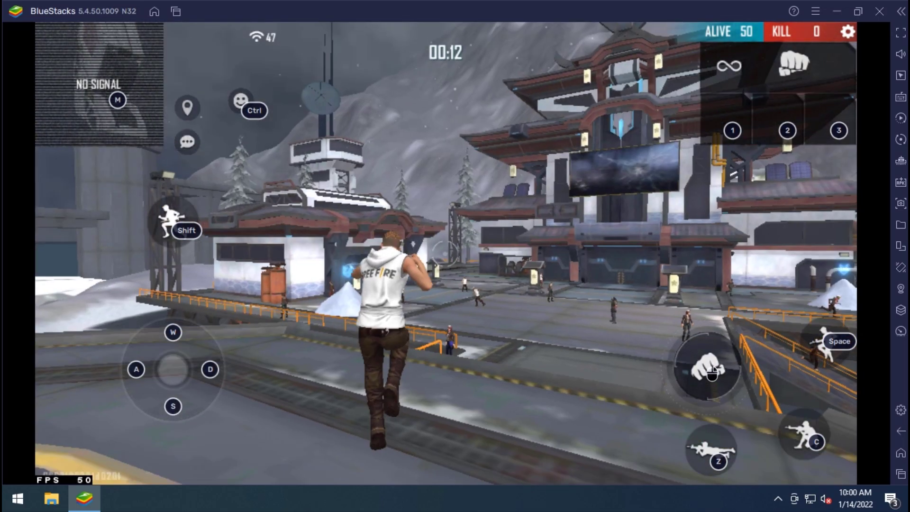
pyautogui.press('w')
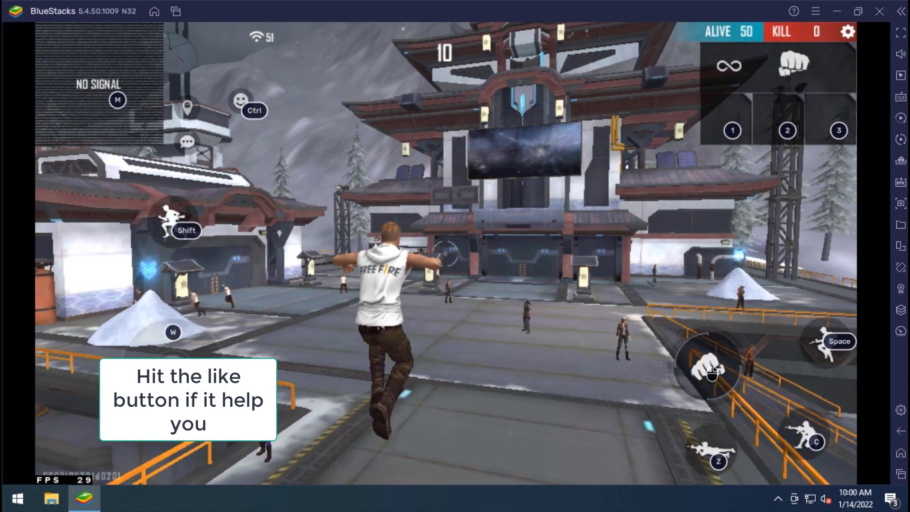
pyautogui.press('w')
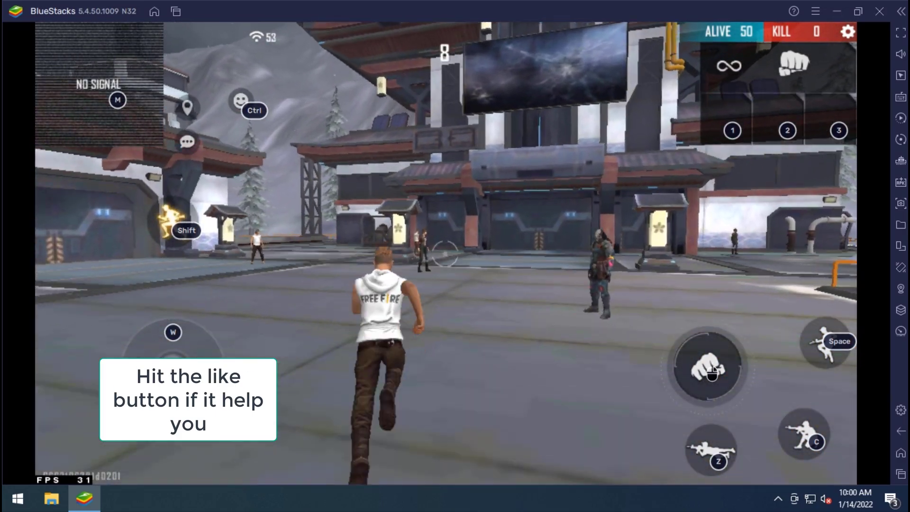
pyautogui.press('w')
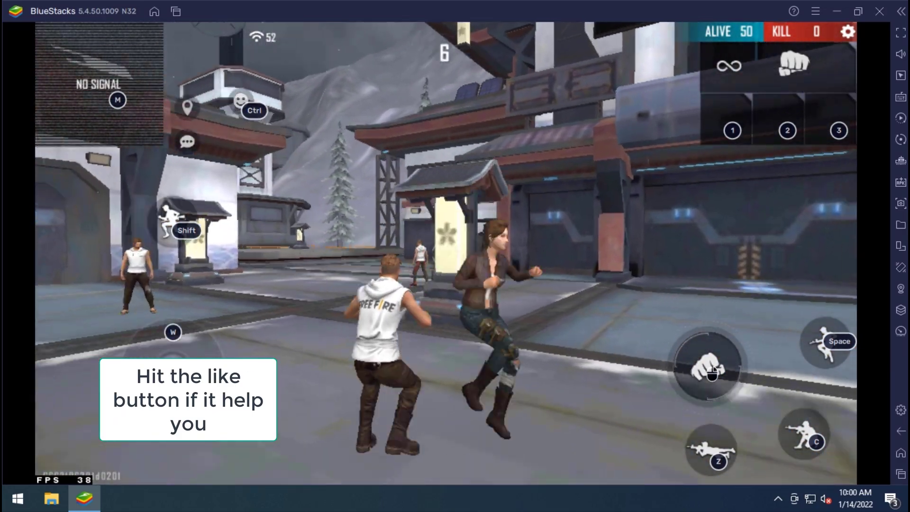
pyautogui.press('w')
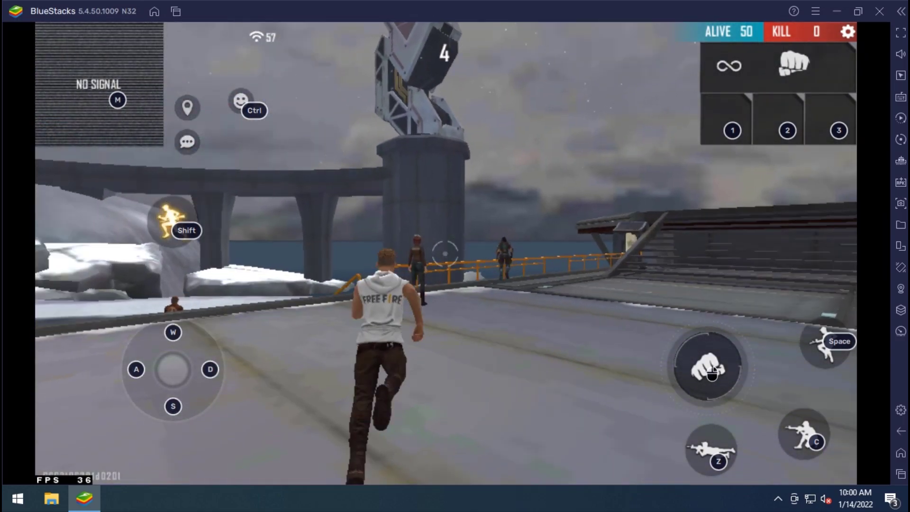
pyautogui.press('w')
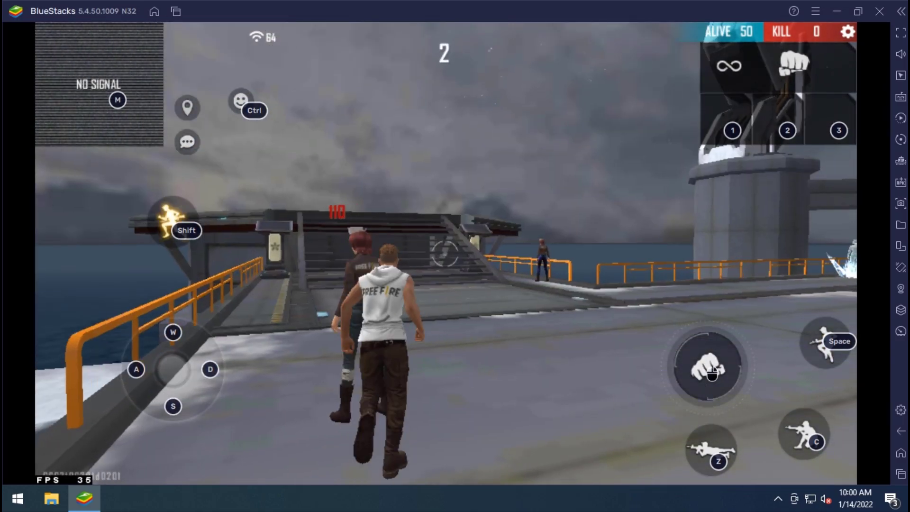
pyautogui.press('w')
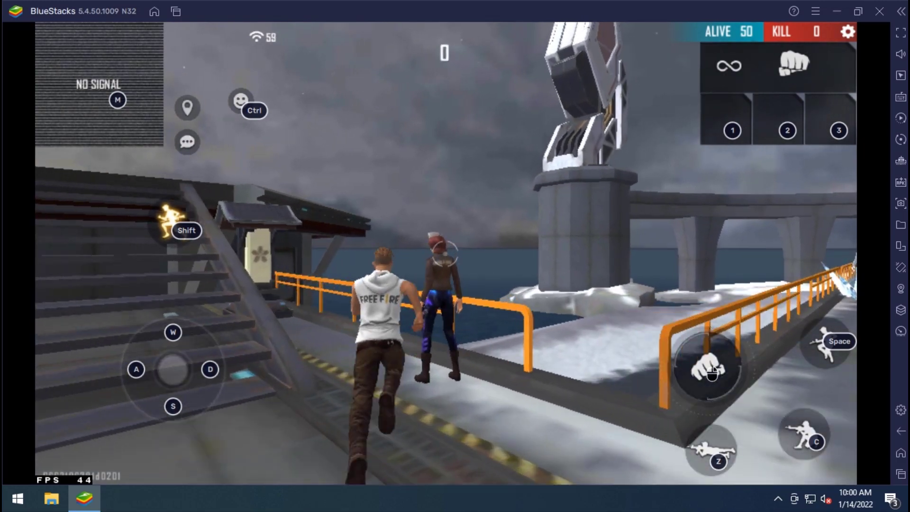